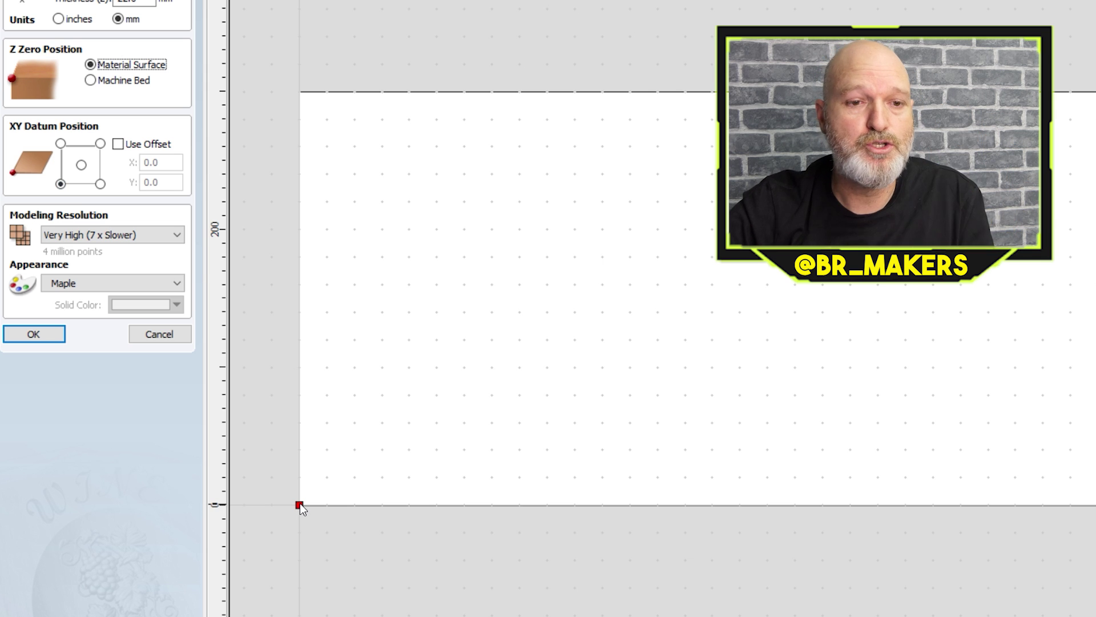
Set the XY datum to the lower-left corner of the material and the modeling resolution to Very High (7 x Slower)
{"action": "left_click", "coordinate": [83, 166]}
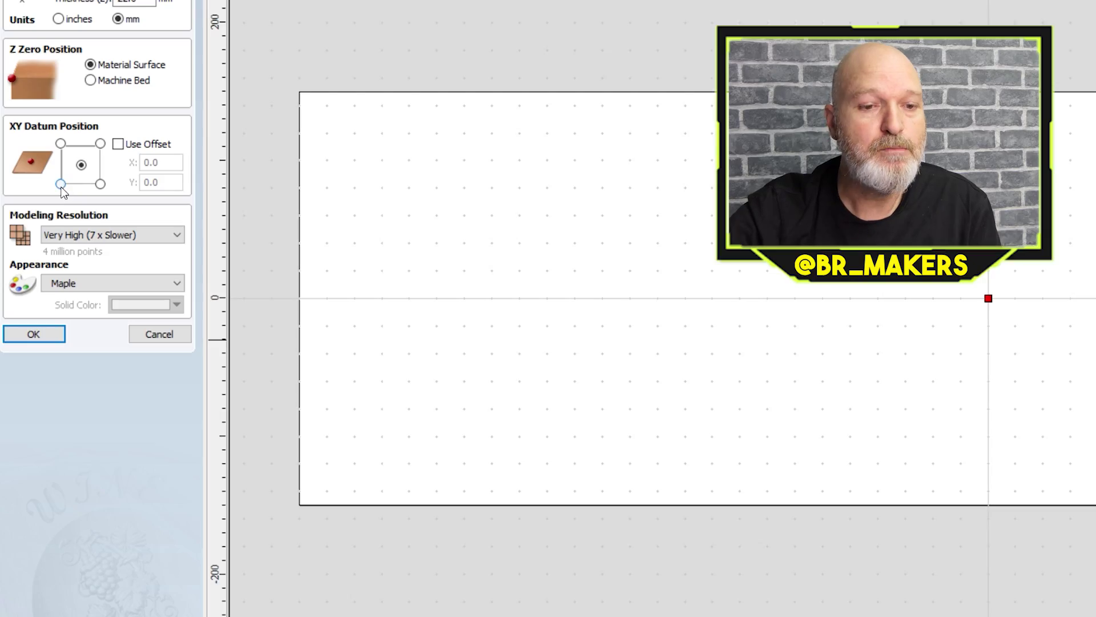
{"action": "left_click", "coordinate": [61, 184]}
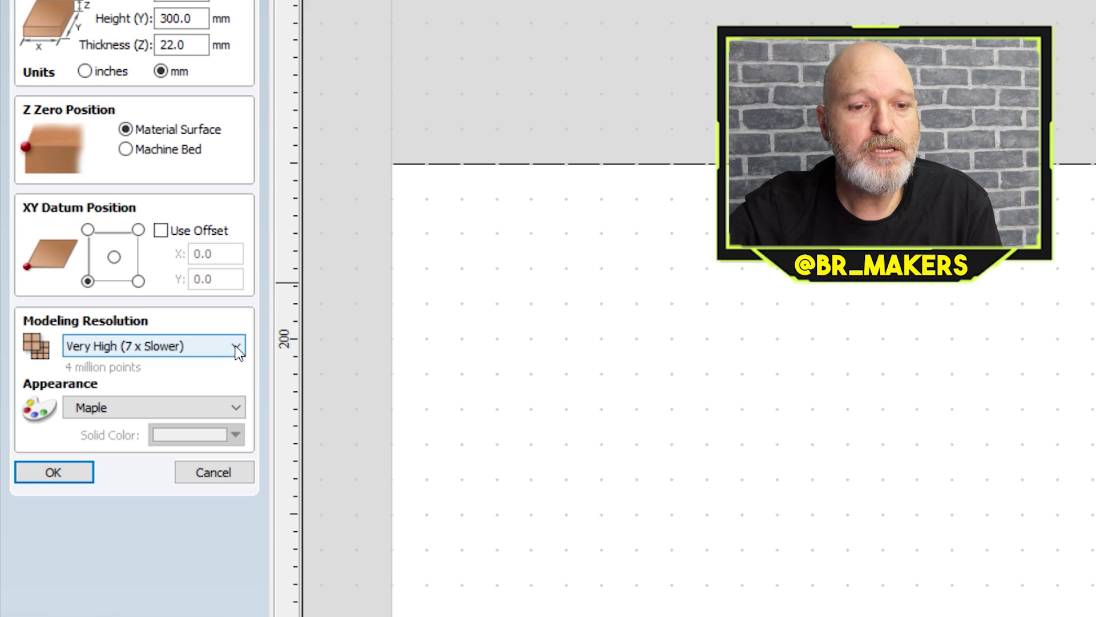
{"action": "left_click", "coordinate": [177, 233]}
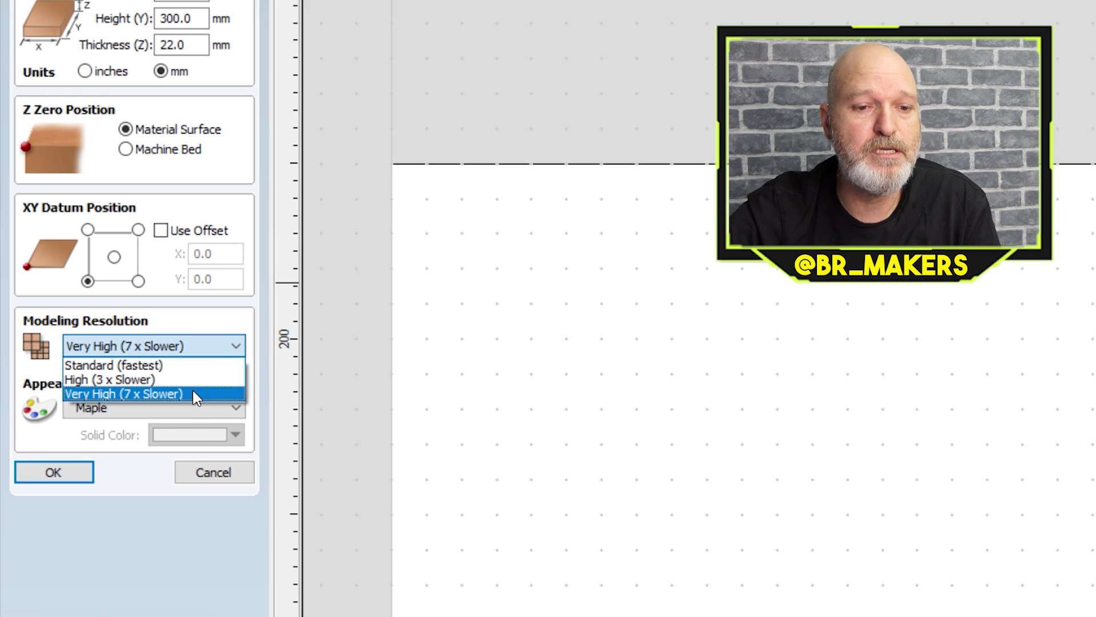
{"action": "left_click", "coordinate": [193, 394]}
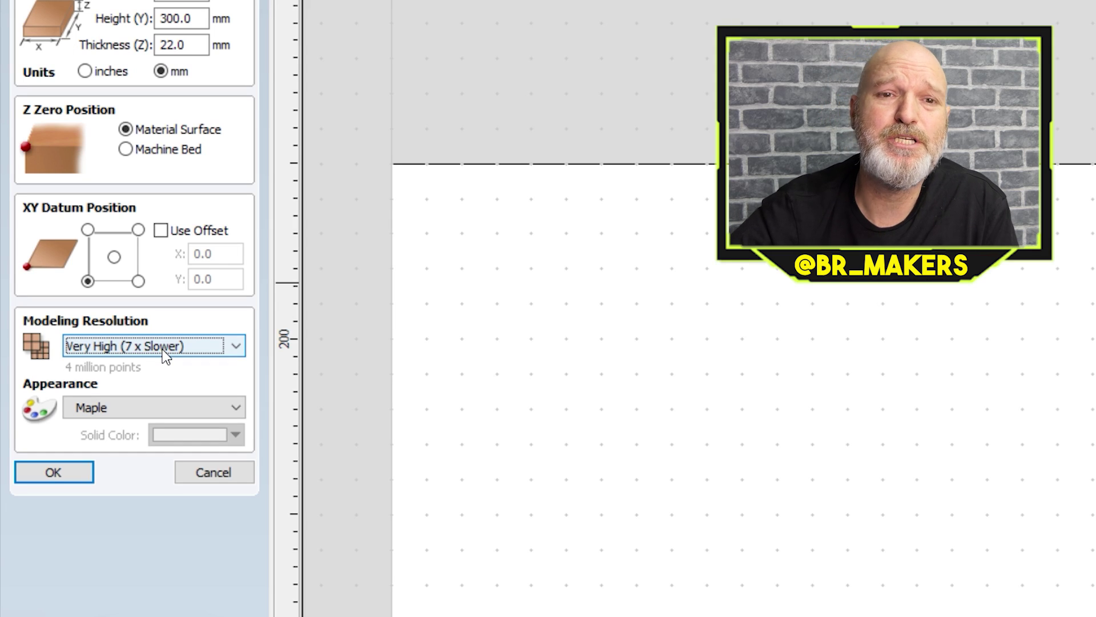
Choose Maple as the material appearance and confirm the job setup
{"action": "left_click", "coordinate": [213, 408]}
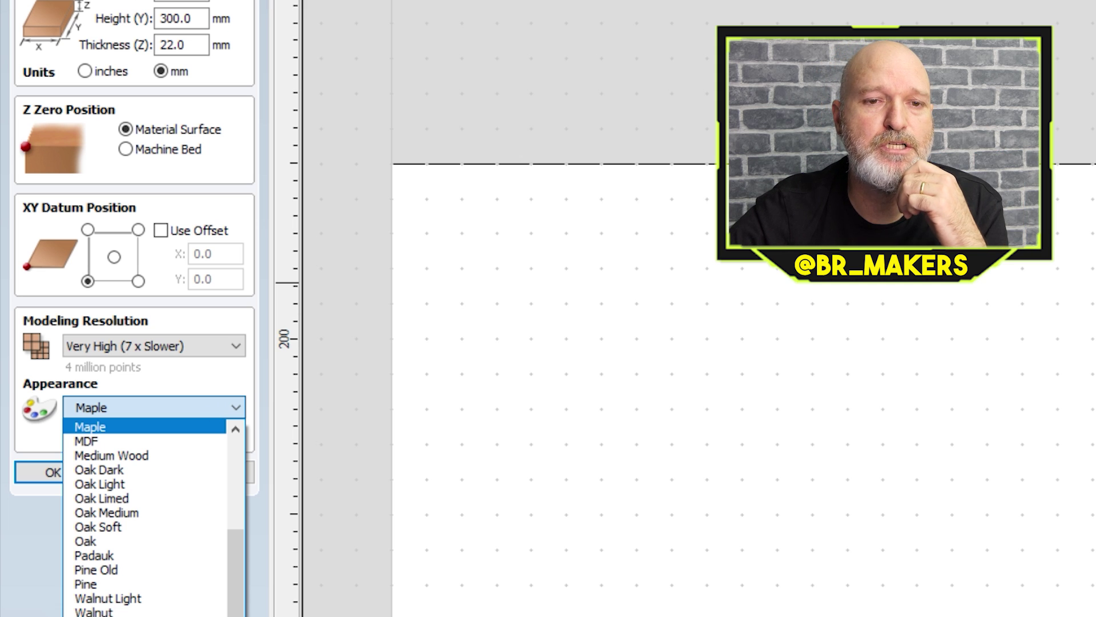
{"action": "key", "text": "Return"}
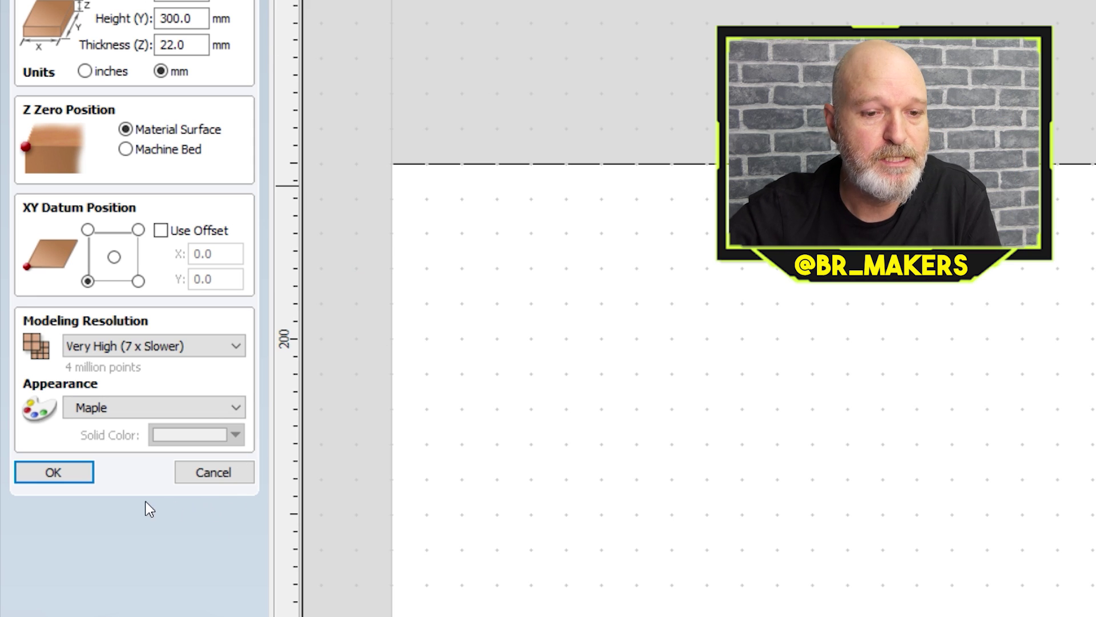
{"action": "left_click", "coordinate": [65, 471]}
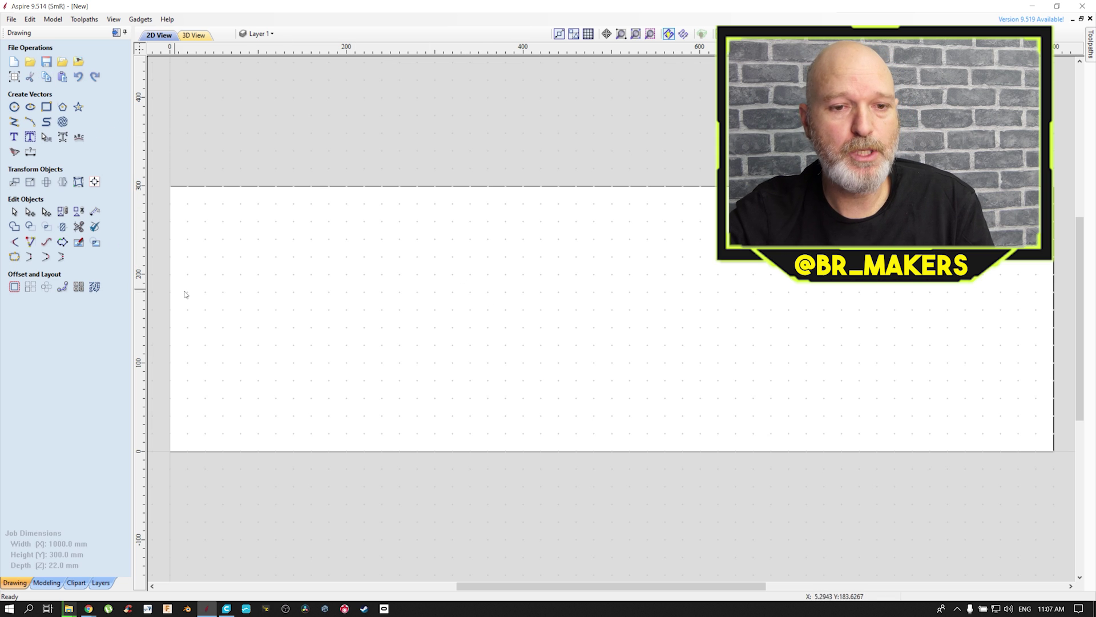
Reopen the job dimensions and origin settings to review them, and close them
{"action": "scroll", "coordinate": [533, 279], "scroll_direction": "down", "scroll_amount": 1}
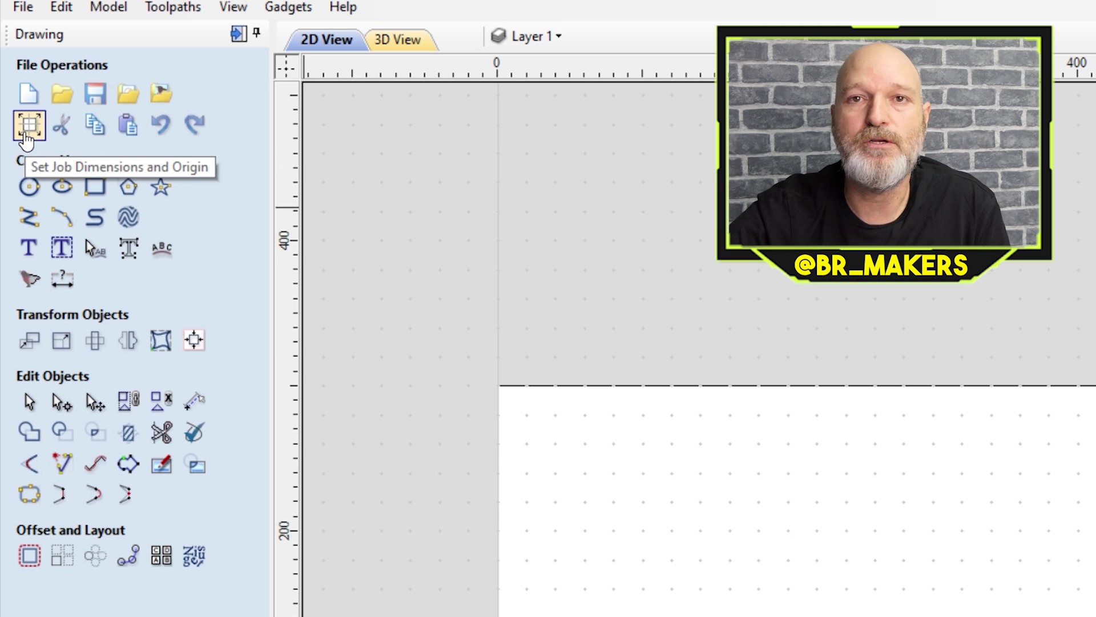
{"action": "left_click", "coordinate": [28, 127]}
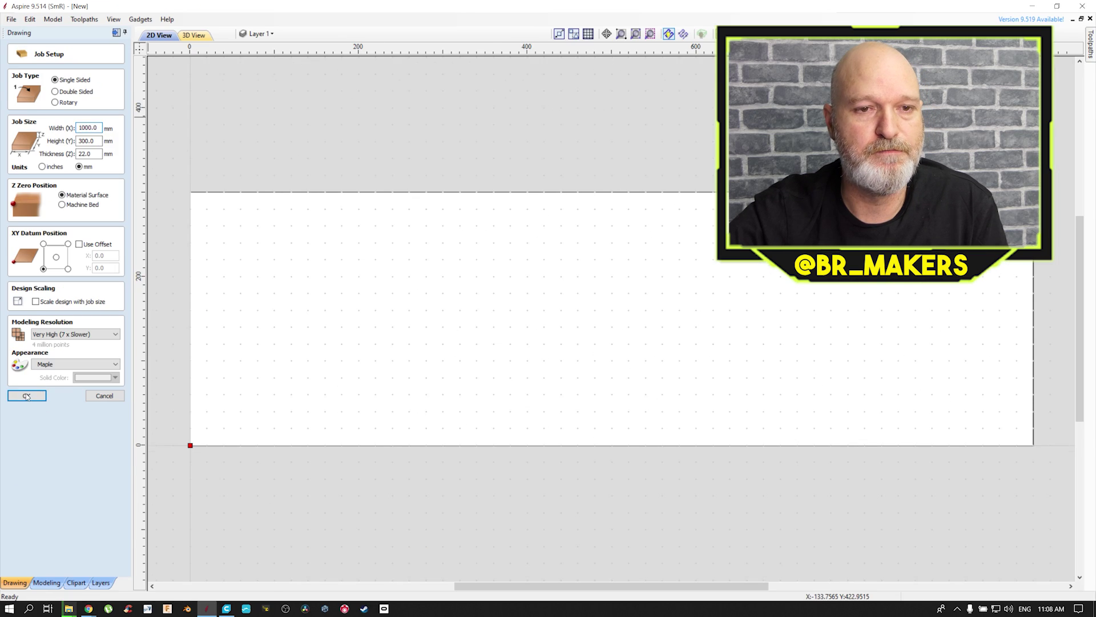
{"action": "left_click", "coordinate": [43, 616]}
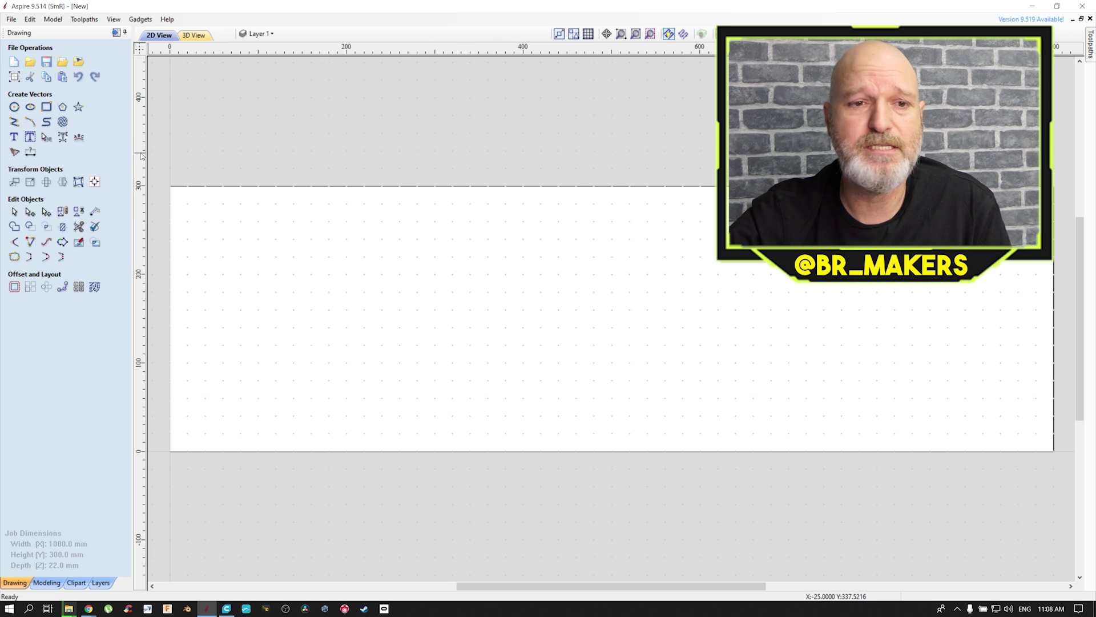
Draw four 7 mm circles at about X160 Y200, X250 Y220, X190 Y140 and X250 Y150
{"action": "left_click", "coordinate": [14, 107]}
{"action": "left_click", "coordinate": [390, 318]}
{"action": "left_click", "coordinate": [390, 256]}
{"action": "left_click", "coordinate": [338, 327]}
{"action": "key", "text": "Escape"}
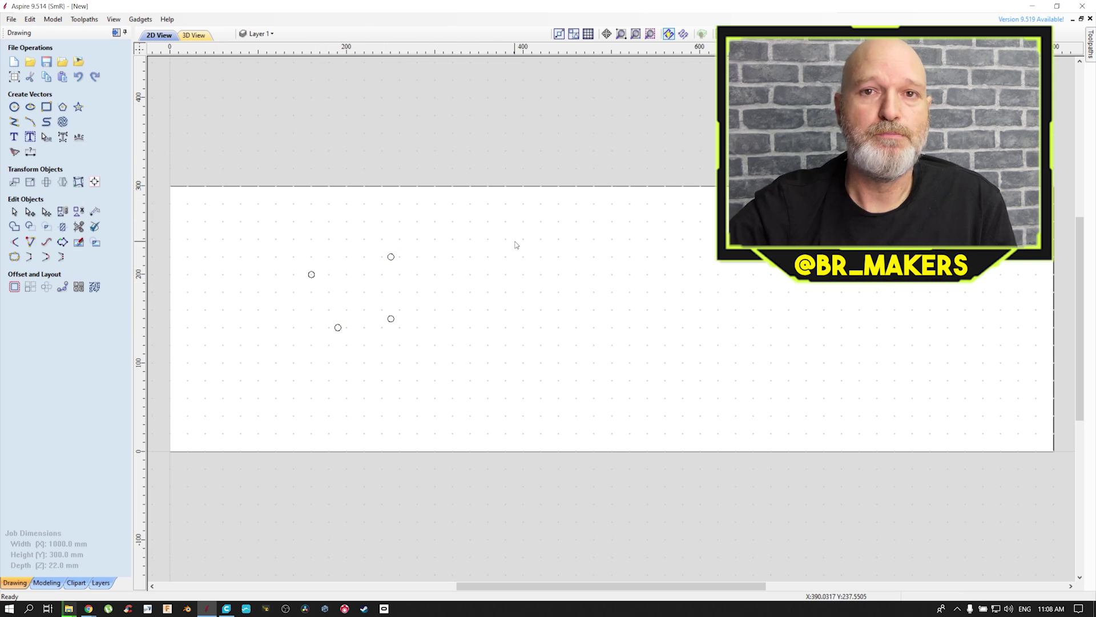
Select the two circles at about X250 together and group them
{"action": "left_click", "coordinate": [392, 258]}
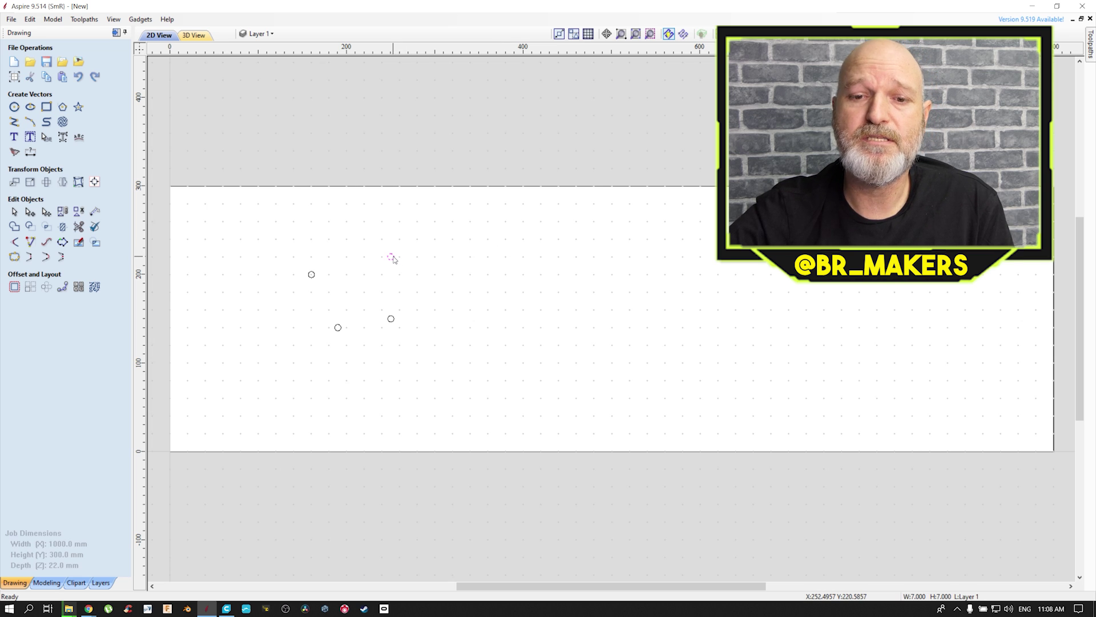
{"action": "right_click", "coordinate": [423, 249]}
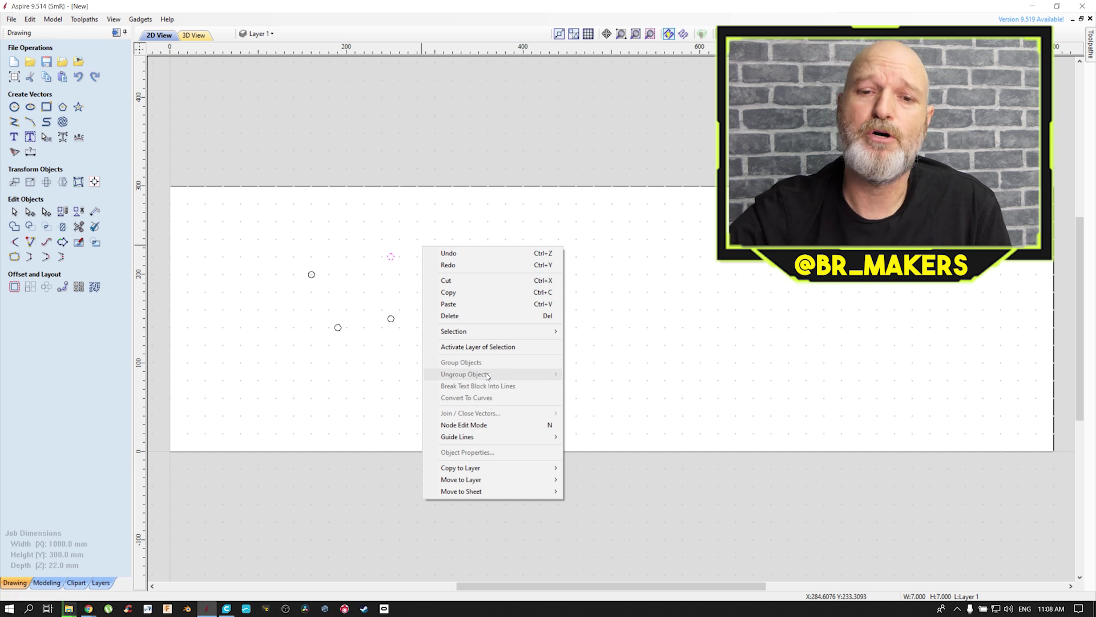
{"action": "left_click", "coordinate": [406, 251]}
{"action": "left_click", "coordinate": [390, 318], "text": "shift"}
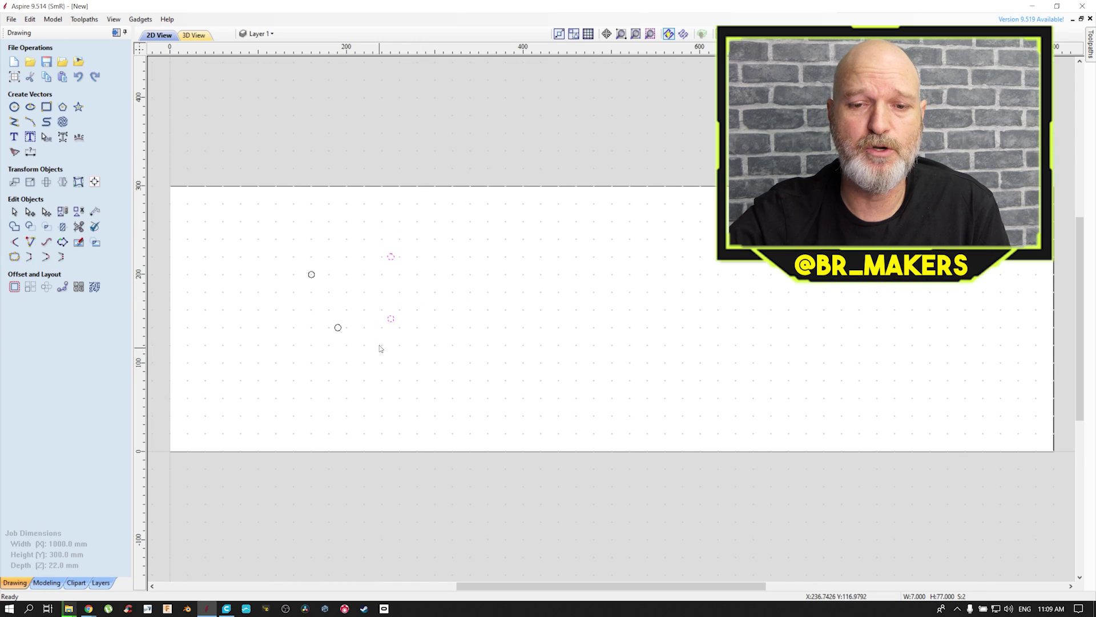
{"action": "right_click", "coordinate": [392, 319]}
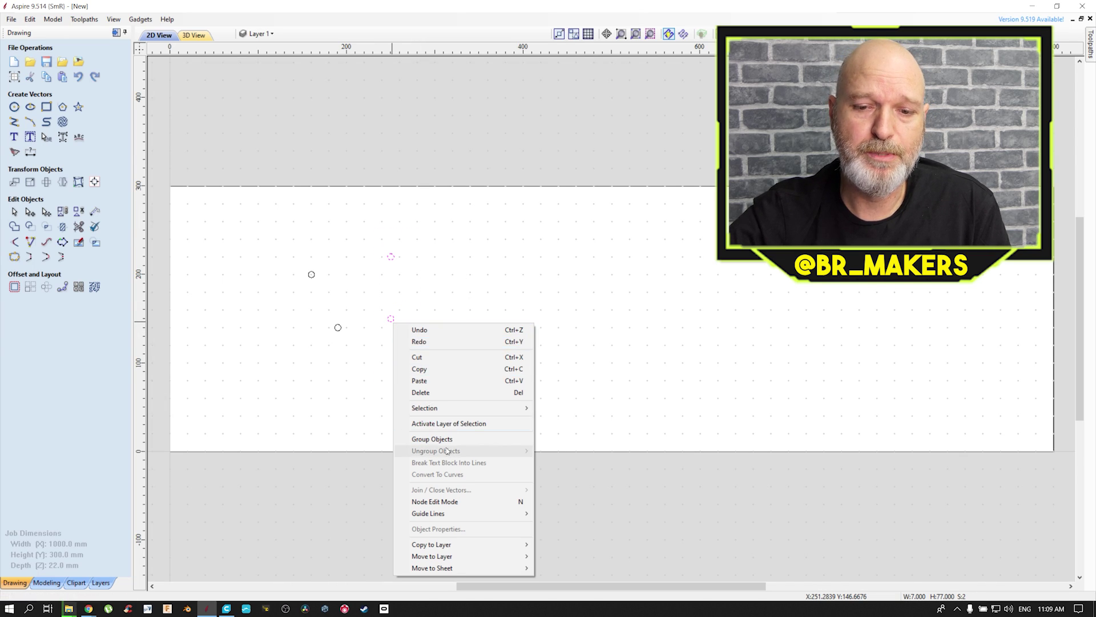
{"action": "left_click", "coordinate": [433, 438]}
{"action": "key", "text": "Escape"}
Ungroup the grouped pair of circles onto the group's layer
{"action": "left_click", "coordinate": [392, 320]}
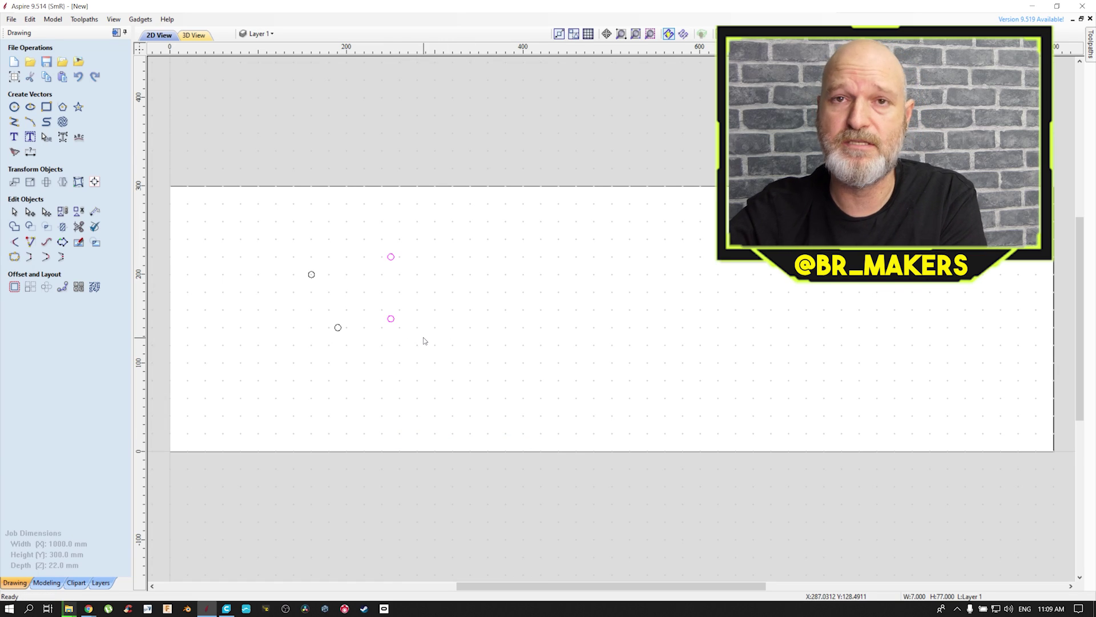
{"action": "right_click", "coordinate": [394, 325]}
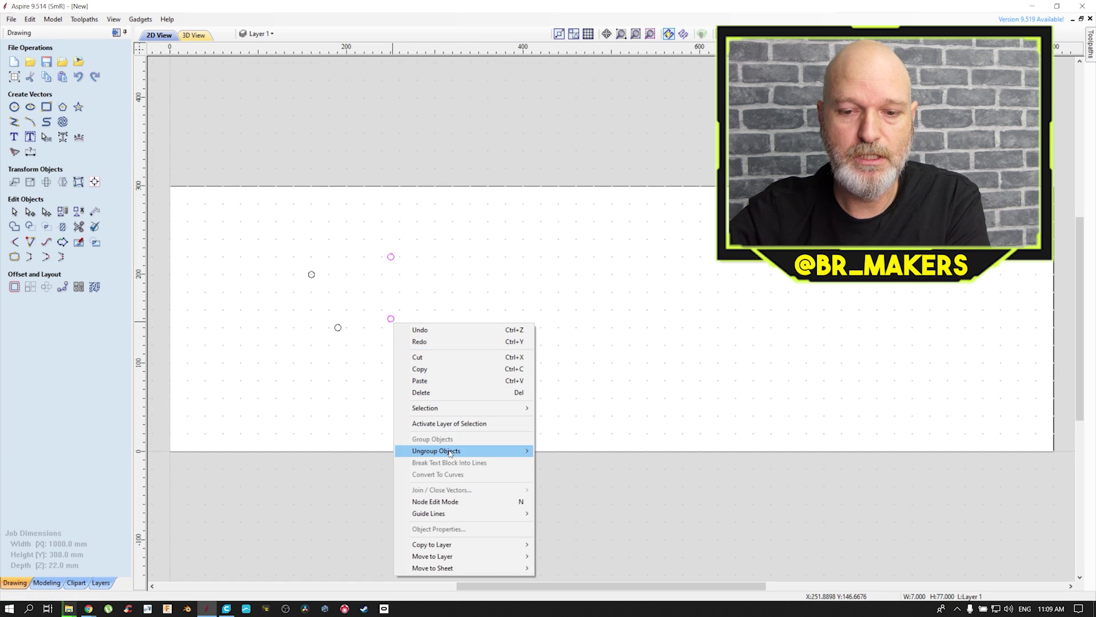
{"action": "mouse_move", "coordinate": [531, 451]}
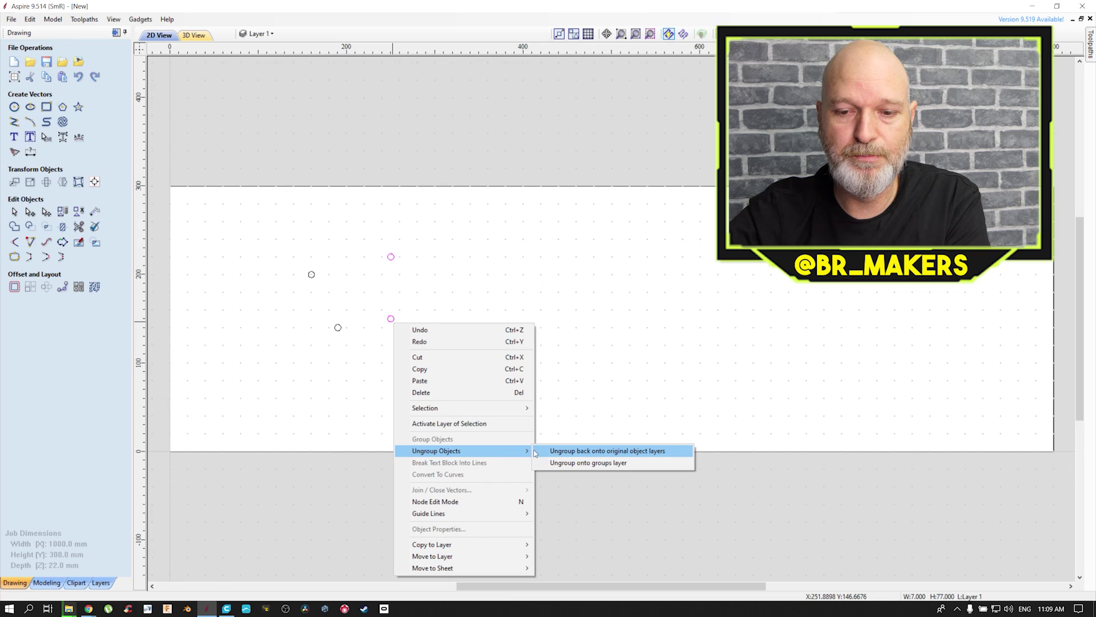
{"action": "left_click", "coordinate": [594, 463]}
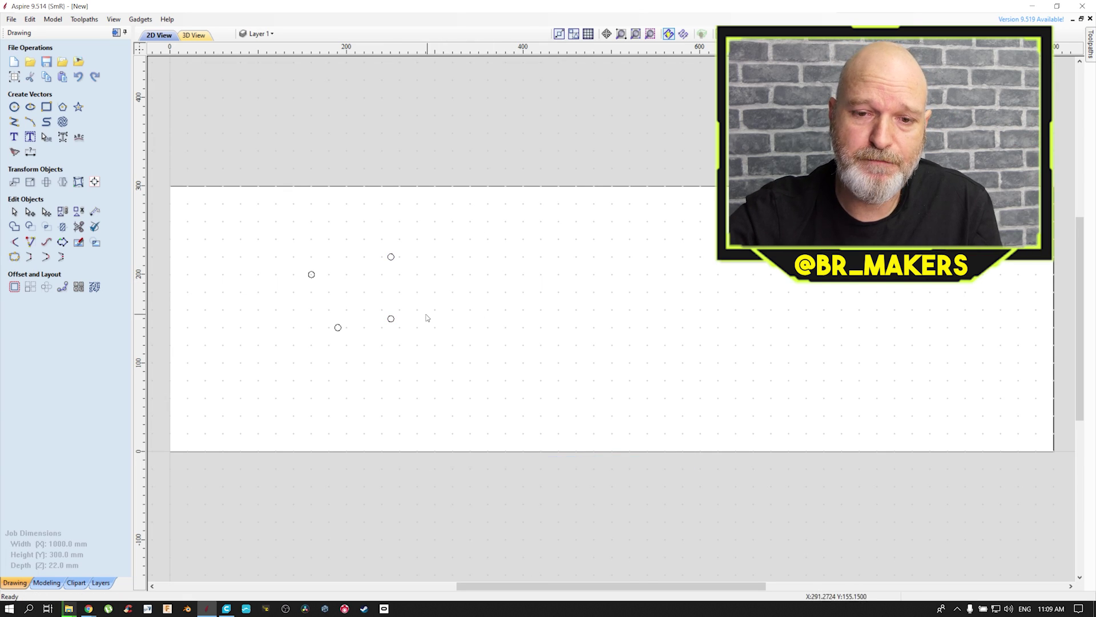
{"action": "right_click", "coordinate": [449, 308]}
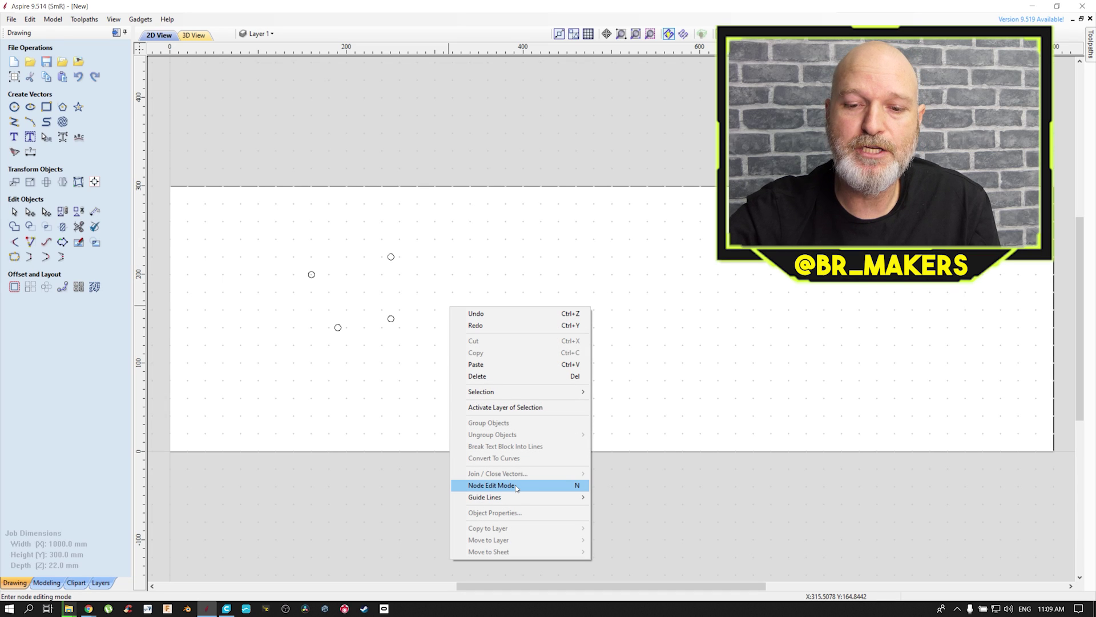
{"action": "left_click", "coordinate": [485, 235]}
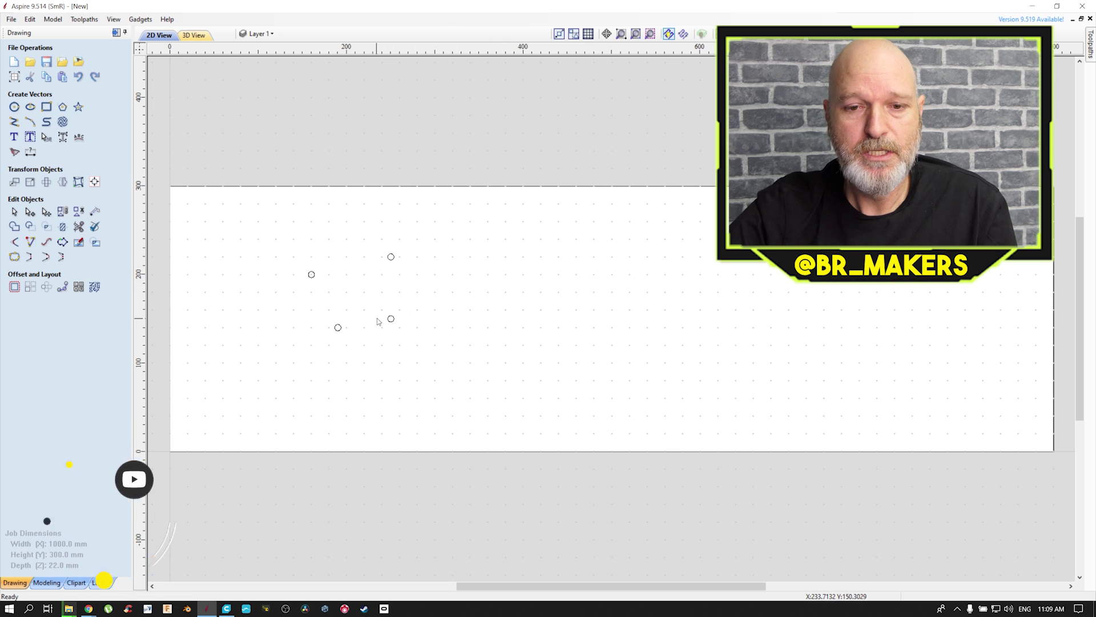
{"action": "scroll", "coordinate": [342, 295], "scroll_direction": "up", "scroll_amount": 3}
{"action": "scroll", "coordinate": [339, 292], "scroll_direction": "down", "scroll_amount": 3}
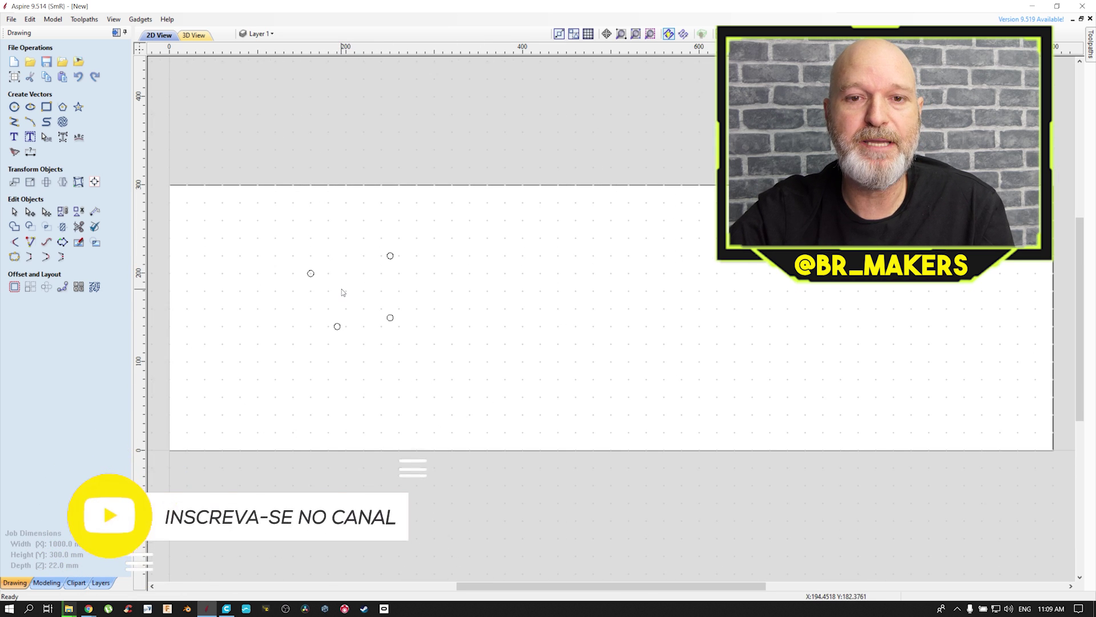
{"action": "mouse_move", "coordinate": [342, 289]}
{"action": "middle_mouse_down"}
{"action": "mouse_move", "coordinate": [421, 264]}
{"action": "mouse_move", "coordinate": [376, 239]}
{"action": "mouse_move", "coordinate": [270, 329]}
{"action": "mouse_move", "coordinate": [433, 313]}
{"action": "mouse_move", "coordinate": [306, 348]}
{"action": "mouse_move", "coordinate": [300, 290]}
{"action": "mouse_move", "coordinate": [314, 330]}
{"action": "mouse_move", "coordinate": [346, 314]}
{"action": "mouse_move", "coordinate": [348, 280]}
{"action": "middle_mouse_up"}
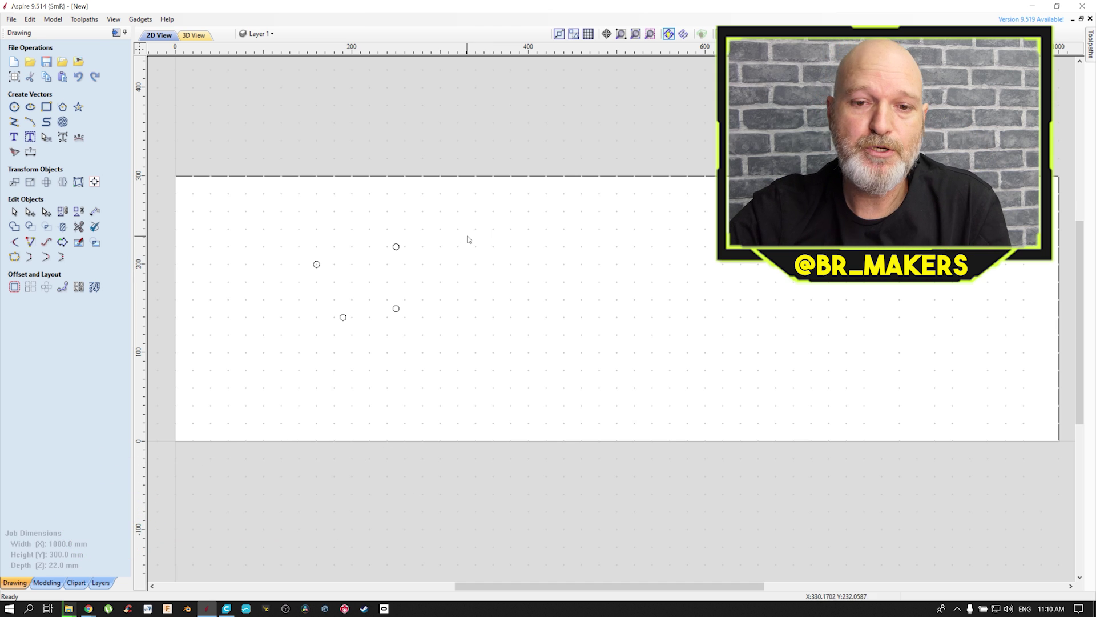
{"action": "left_click", "coordinate": [397, 248]}
{"action": "left_click", "coordinate": [468, 246]}
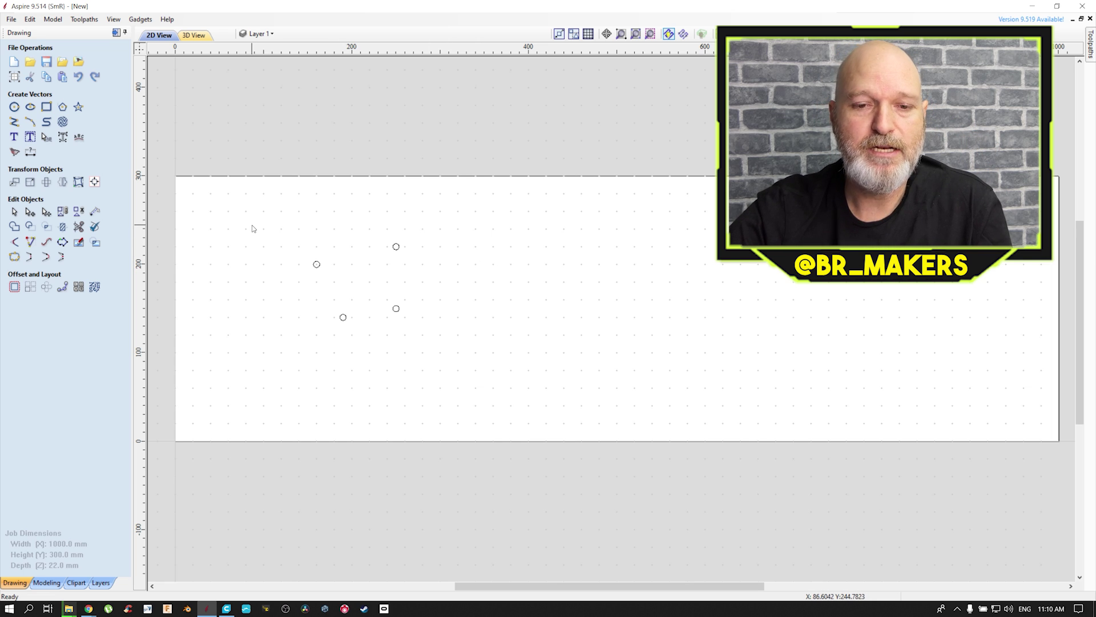
Try left-to-right selection windows that fully enclose one or both of the two left-hand circles, and clear the selection
{"action": "left_click_drag", "start_coordinate": [257, 232], "coordinate": [345, 287]}
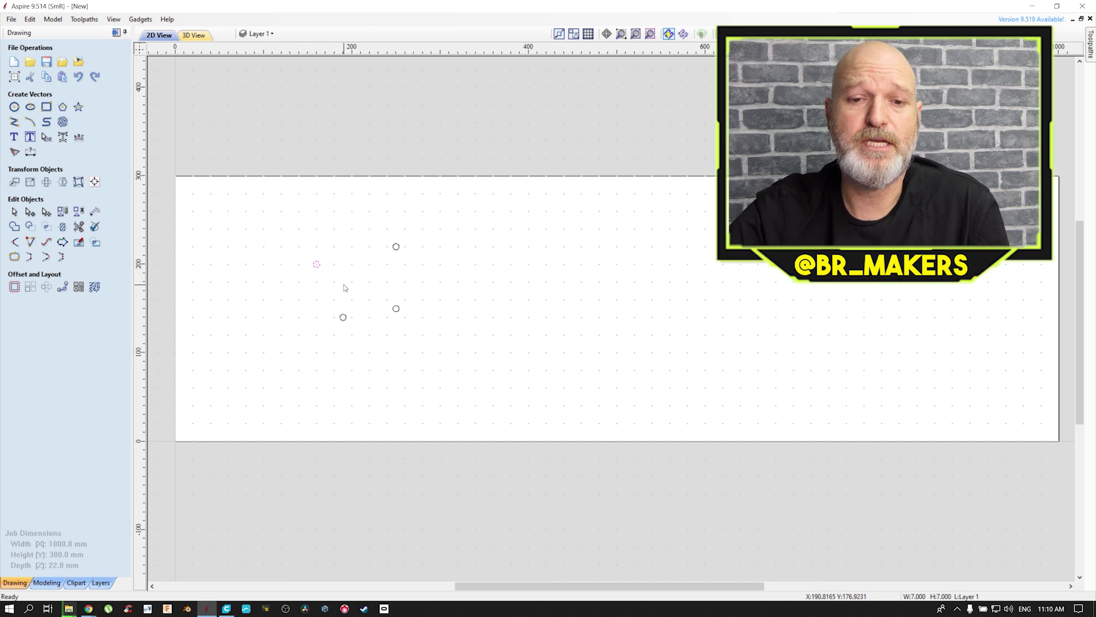
{"action": "left_click_drag", "start_coordinate": [254, 240], "coordinate": [368, 343]}
{"action": "left_click", "coordinate": [269, 292]}
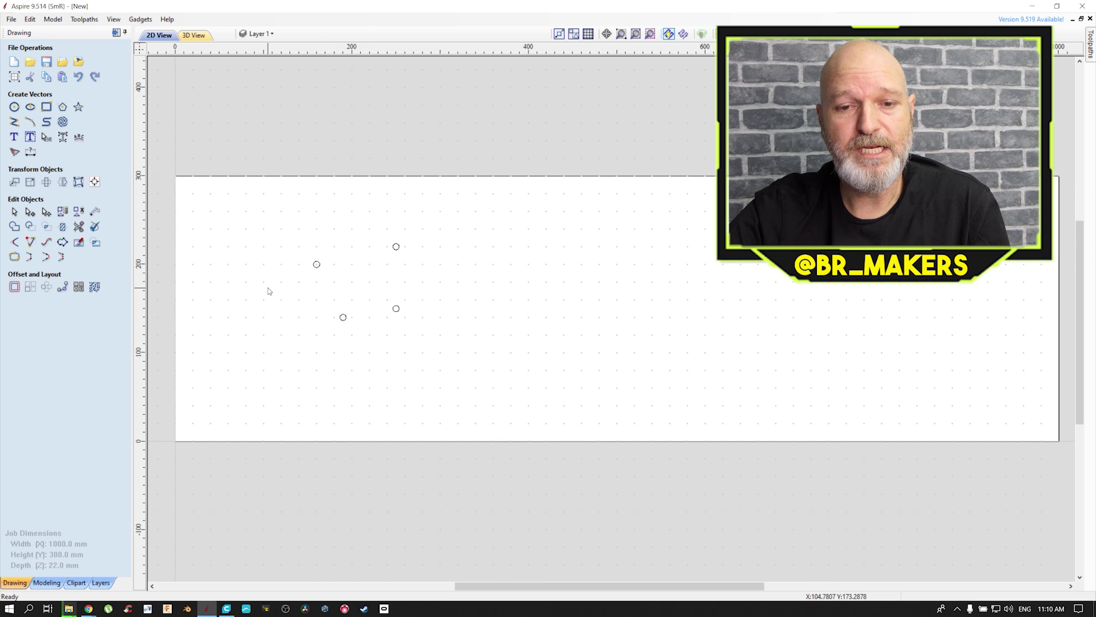
{"action": "left_click_drag", "start_coordinate": [252, 234], "coordinate": [344, 338]}
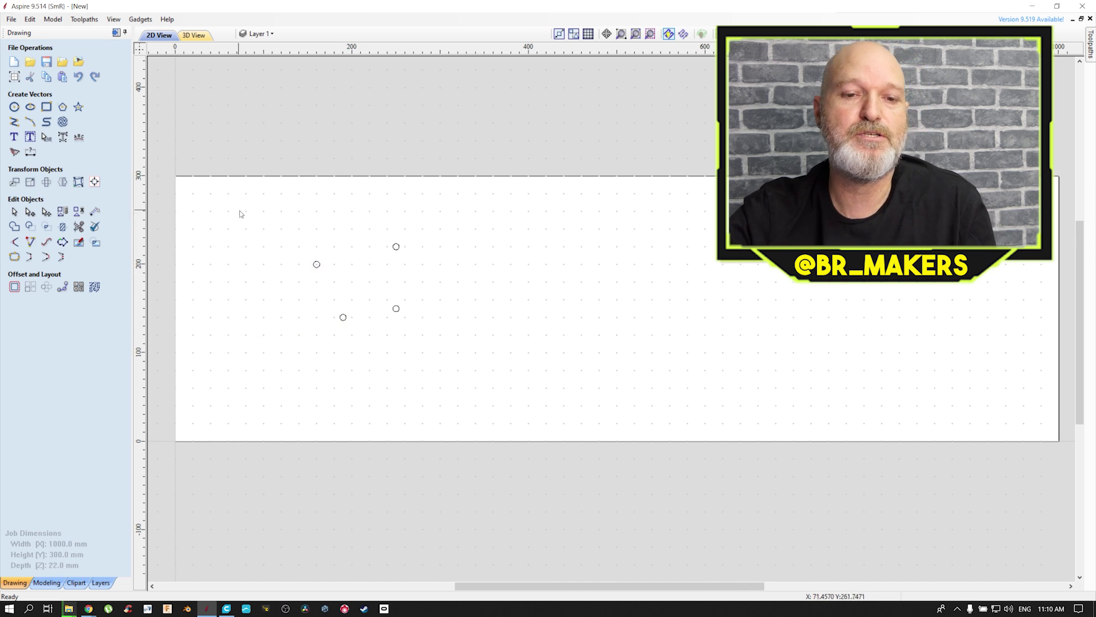
{"action": "left_click_drag", "start_coordinate": [237, 213], "coordinate": [282, 274]}
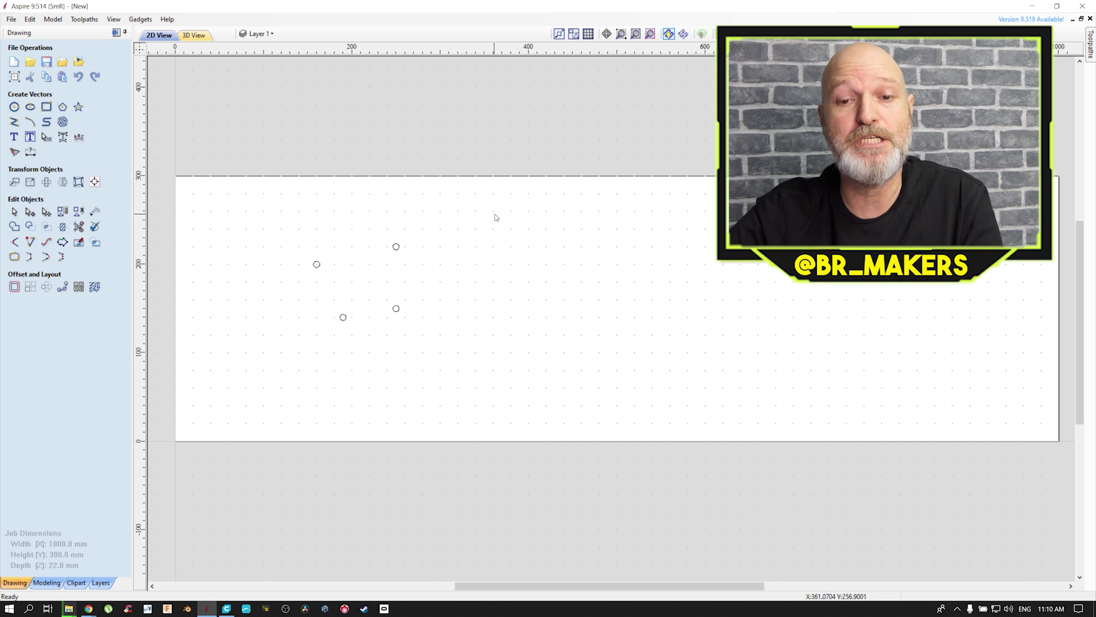
Try right-to-left crossing selections over the right-hand circles, extending one to touch the lower-left circle, and clear the selection
{"action": "left_click_drag", "start_coordinate": [516, 231], "coordinate": [363, 266]}
{"action": "left_click_drag", "start_coordinate": [510, 224], "coordinate": [346, 367]}
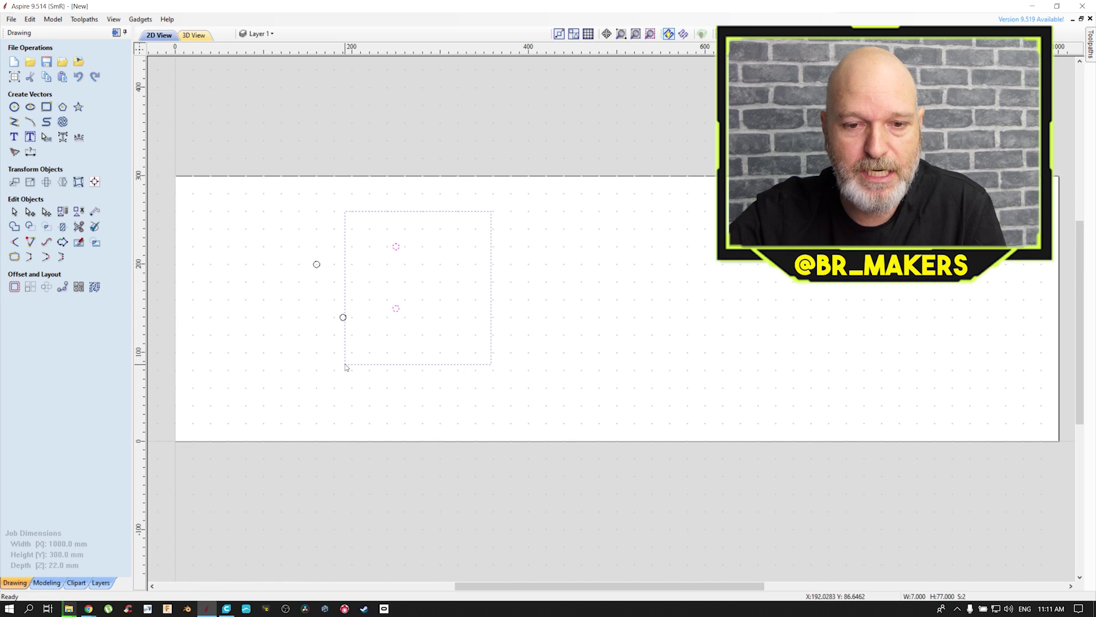
{"action": "left_click_drag", "start_coordinate": [346, 367], "coordinate": [345, 365]}
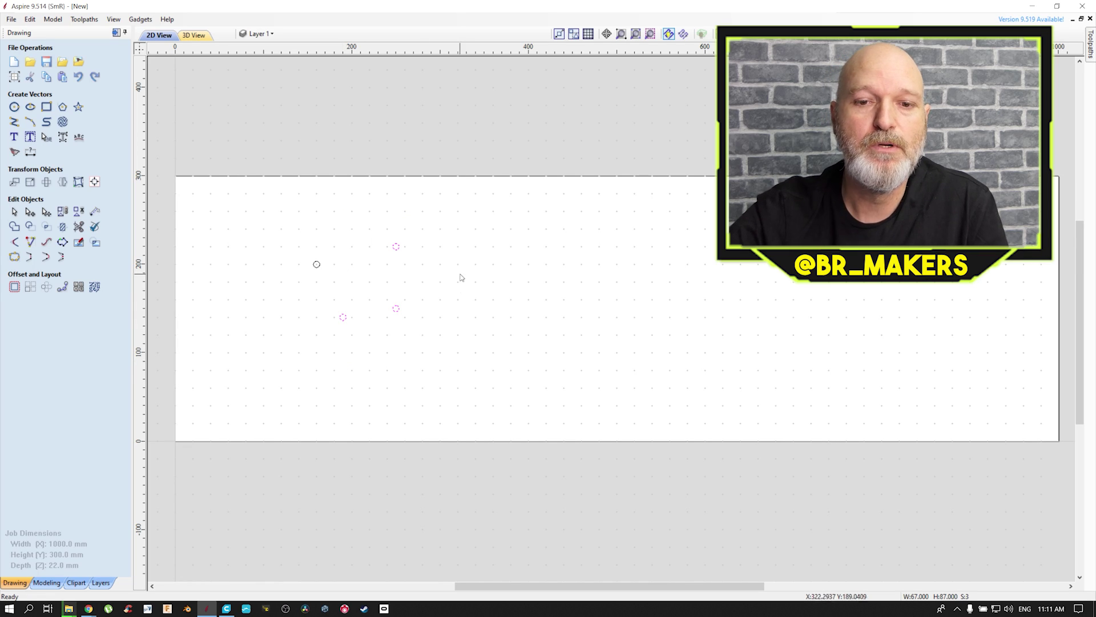
{"action": "left_click_drag", "start_coordinate": [518, 213], "coordinate": [423, 285]}
{"action": "left_click_drag", "start_coordinate": [332, 341], "coordinate": [319, 348]}
{"action": "left_click", "coordinate": [543, 275]}
Select the two left-hand circles together and move them to the right of the other two, near the 400 mm mark
{"action": "left_click_drag", "start_coordinate": [245, 207], "coordinate": [397, 351]}
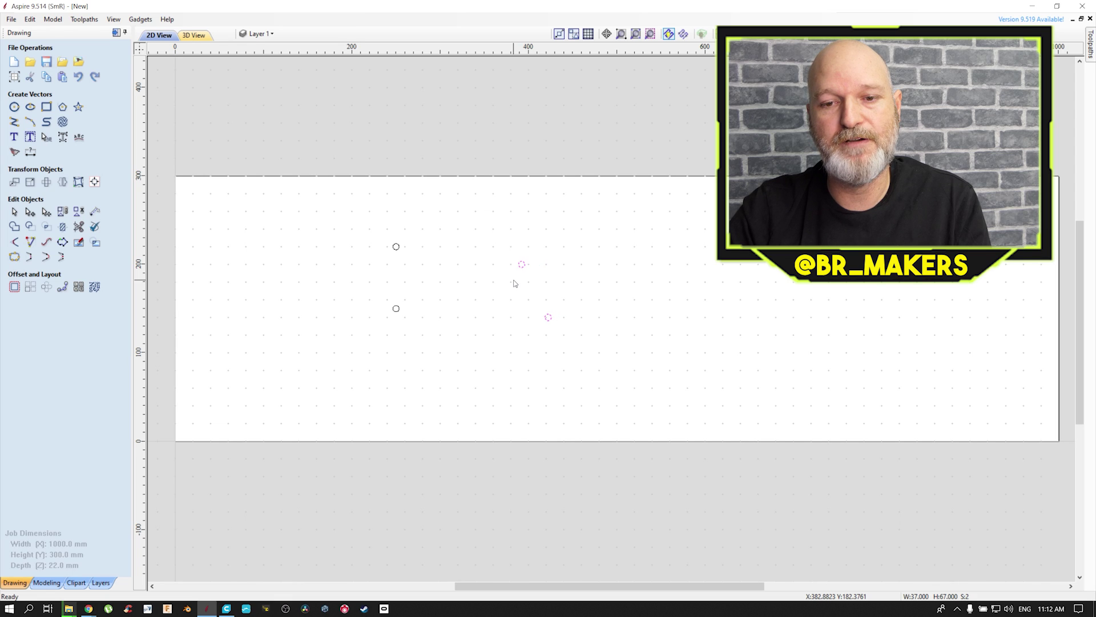
{"action": "scroll", "coordinate": [513, 283], "scroll_direction": "up", "scroll_amount": 5}
{"action": "scroll", "coordinate": [502, 277], "scroll_direction": "down", "scroll_amount": 4}
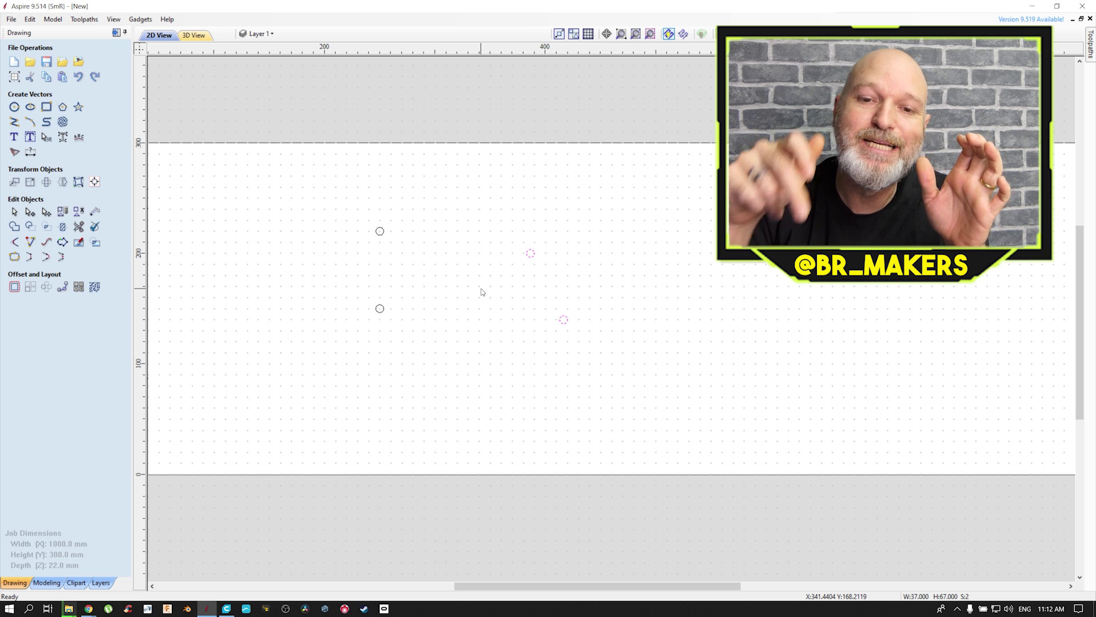
Select the lower-right and lower-left circles individually with right-to-left crossing selections and nudge each slightly outward
{"action": "left_click", "coordinate": [493, 303]}
{"action": "left_click_drag", "start_coordinate": [601, 300], "coordinate": [542, 324]}
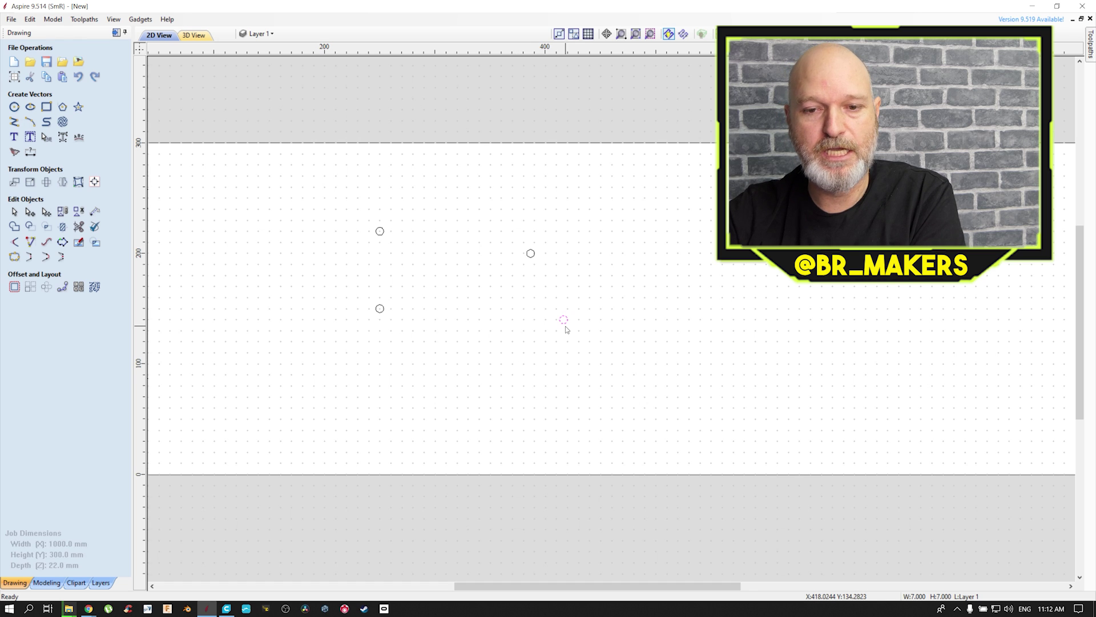
{"action": "left_click_drag", "start_coordinate": [399, 293], "coordinate": [345, 335]}
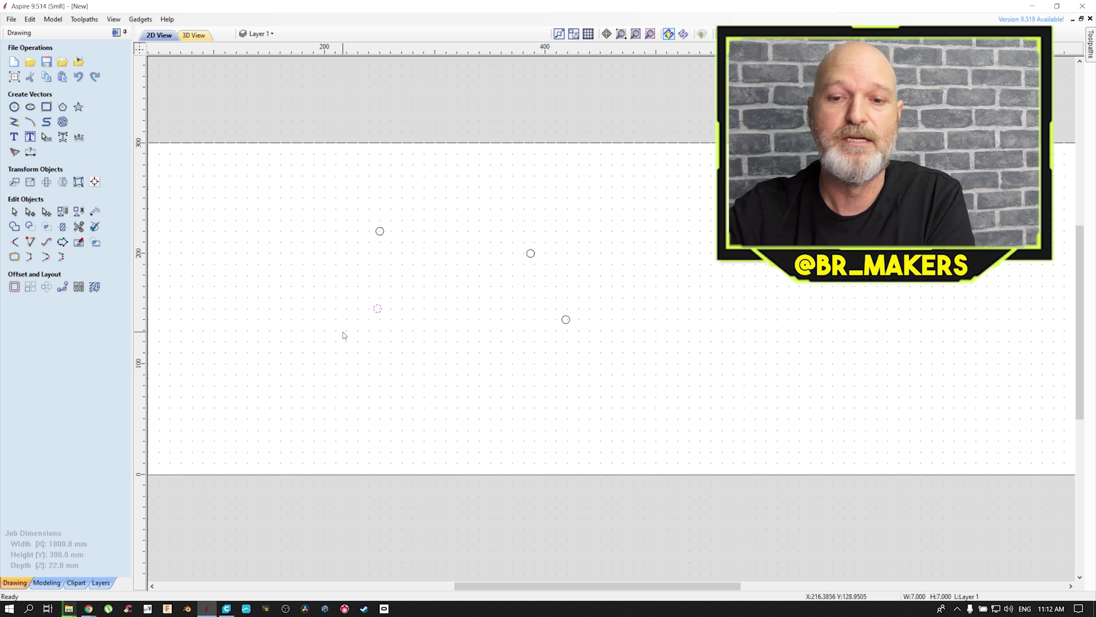
{"action": "left_click_drag", "start_coordinate": [592, 292], "coordinate": [552, 358]}
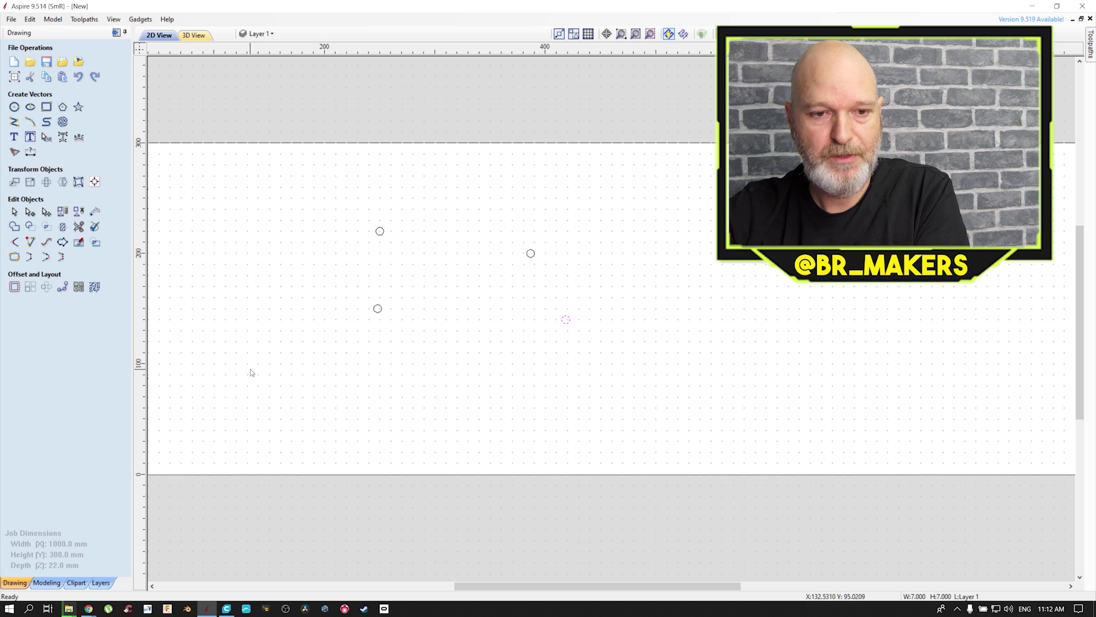
Add vertical guide lines through the lower-right and lower-left circles and examine up close how the lower-left circle aligns with its guide
{"action": "left_click_drag", "start_coordinate": [138, 346], "coordinate": [567, 374]}
{"action": "left_click_drag", "start_coordinate": [140, 325], "coordinate": [377, 331]}
{"action": "left_click_drag", "start_coordinate": [577, 300], "coordinate": [533, 339]}
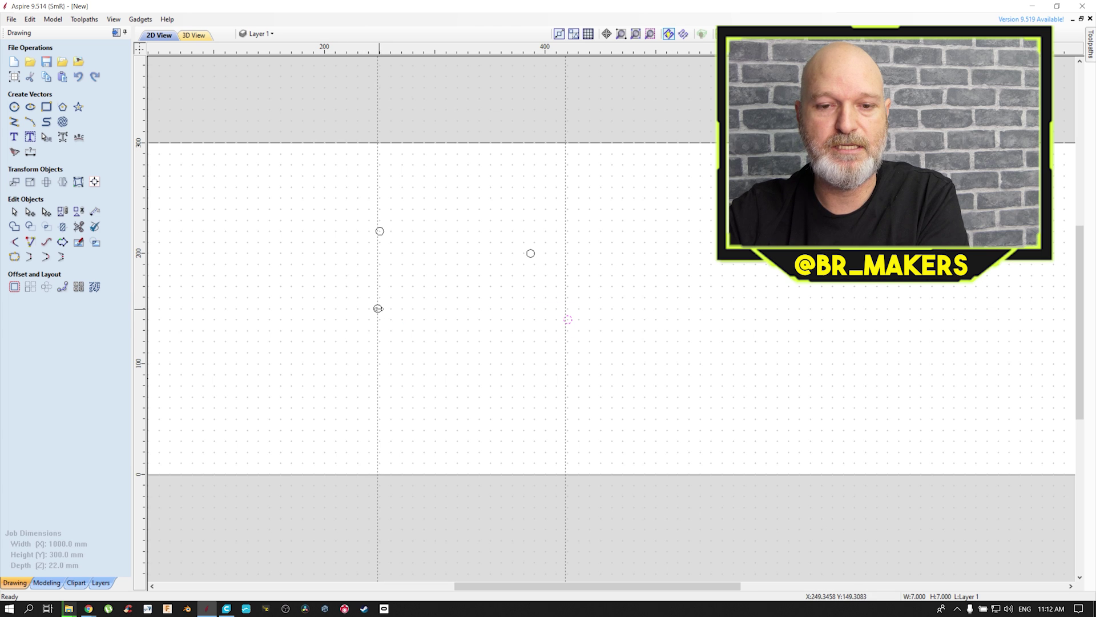
{"action": "left_click", "coordinate": [375, 305]}
{"action": "scroll", "coordinate": [375, 304], "scroll_direction": "up", "scroll_amount": 16}
{"action": "scroll", "coordinate": [416, 312], "scroll_direction": "down", "scroll_amount": 2}
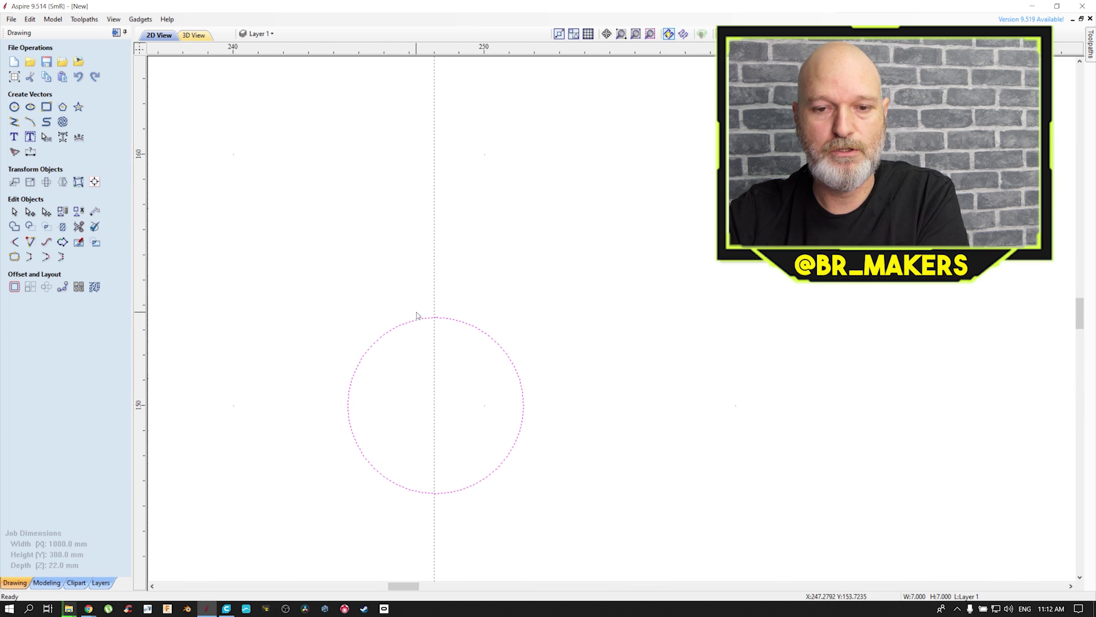
{"action": "scroll", "coordinate": [416, 314], "scroll_direction": "down", "scroll_amount": 14}
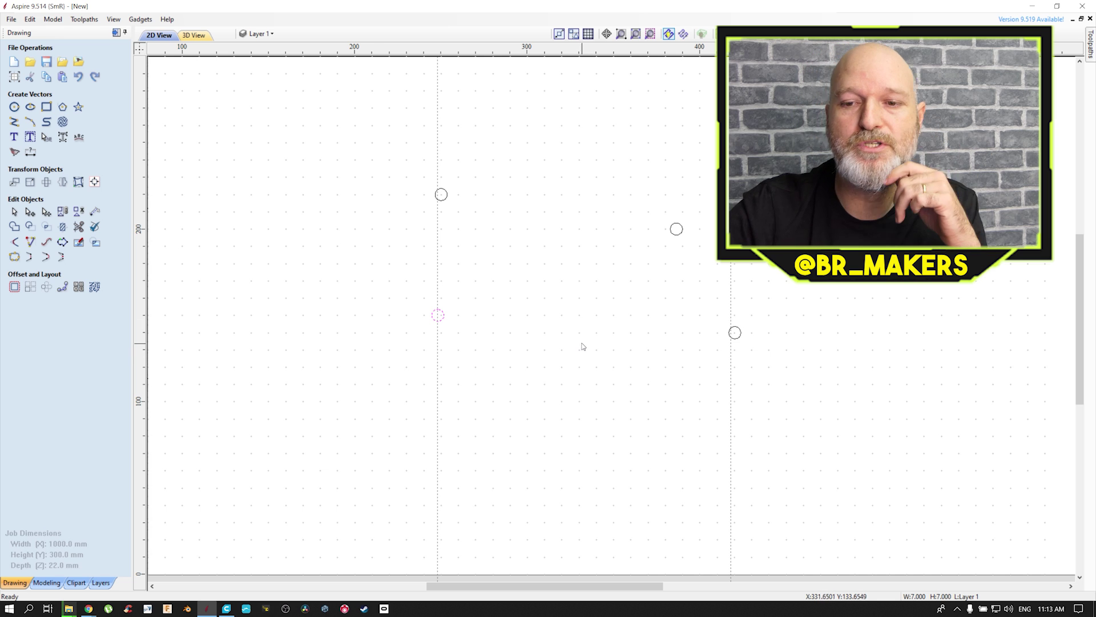
Remove both vertical guide lines from the drawing
{"action": "scroll", "coordinate": [583, 309], "scroll_direction": "down", "scroll_amount": 4}
{"action": "left_click_drag", "start_coordinate": [523, 186], "coordinate": [140, 238]}
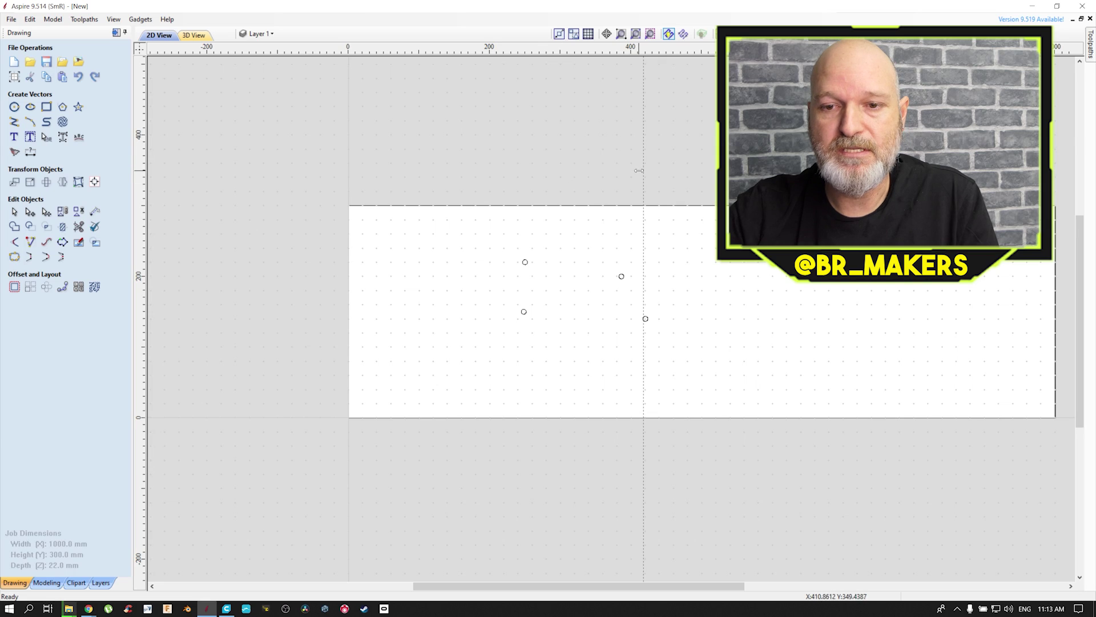
{"action": "left_click_drag", "start_coordinate": [644, 171], "coordinate": [140, 228]}
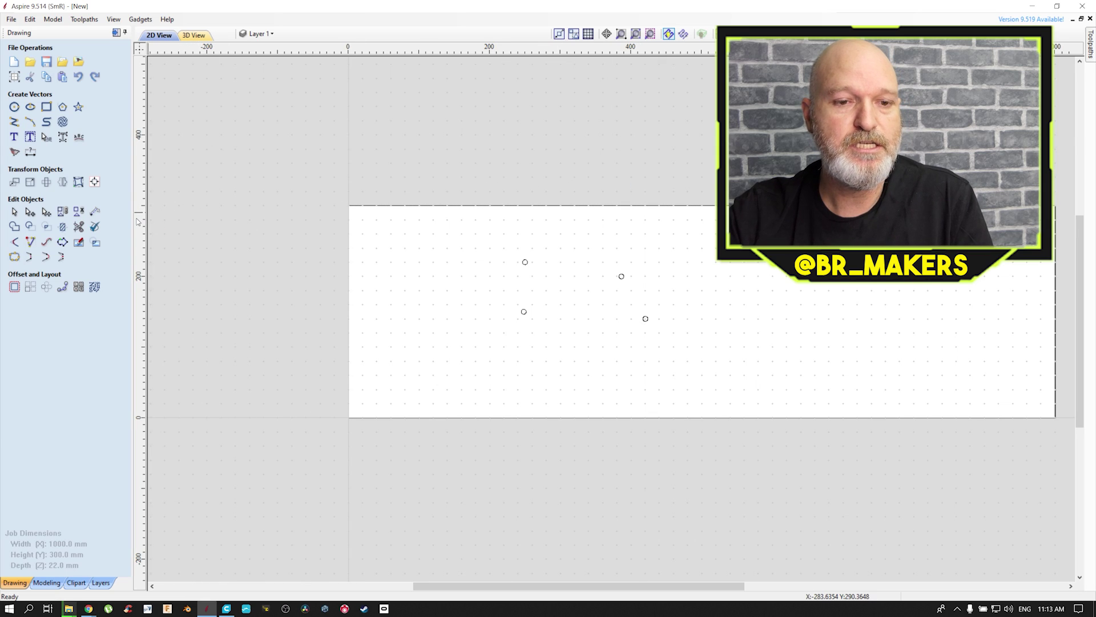
Add one vertical and one horizontal guide line across the job, repositioning the vertical one at about 150 mm
{"action": "left_click_drag", "start_coordinate": [143, 222], "coordinate": [423, 224]}
{"action": "left_click_drag", "start_coordinate": [466, 51], "coordinate": [477, 290]}
{"action": "left_click_drag", "start_coordinate": [423, 330], "coordinate": [455, 359]}
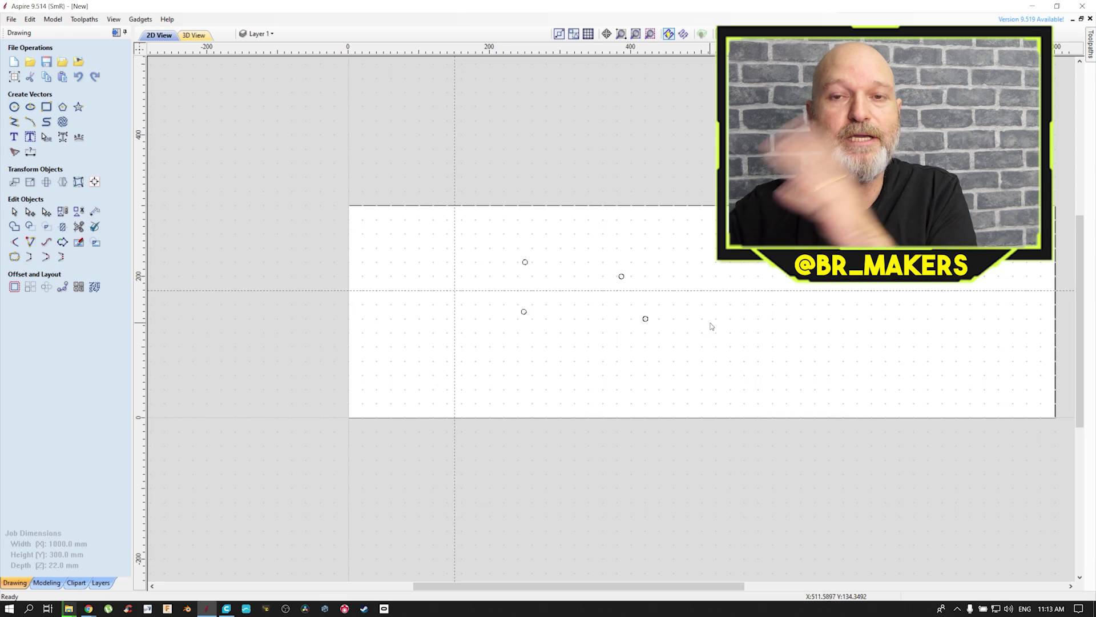
{"action": "left_click_drag", "start_coordinate": [659, 312], "coordinate": [615, 345]}
Move the vertical guide line to 10 mm from the job's left edge and the horizontal one to 10 mm from its bottom edge
{"action": "left_click_drag", "start_coordinate": [455, 374], "coordinate": [347, 395]}
{"action": "scroll", "coordinate": [359, 390], "scroll_direction": "up", "scroll_amount": 5}
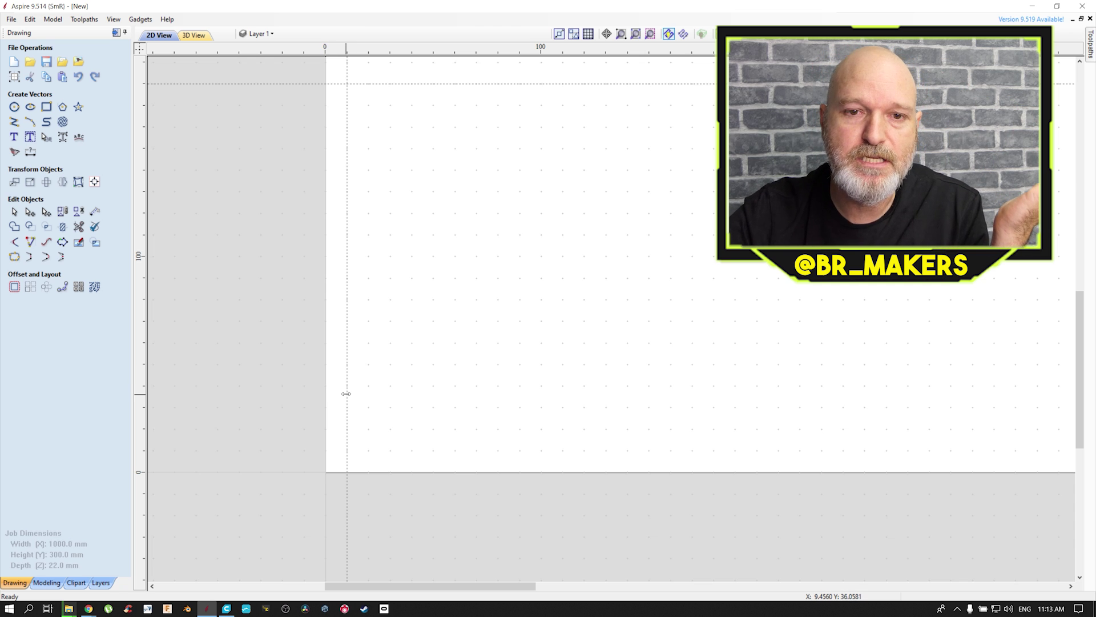
{"action": "left_click_drag", "start_coordinate": [425, 87], "coordinate": [431, 451]}
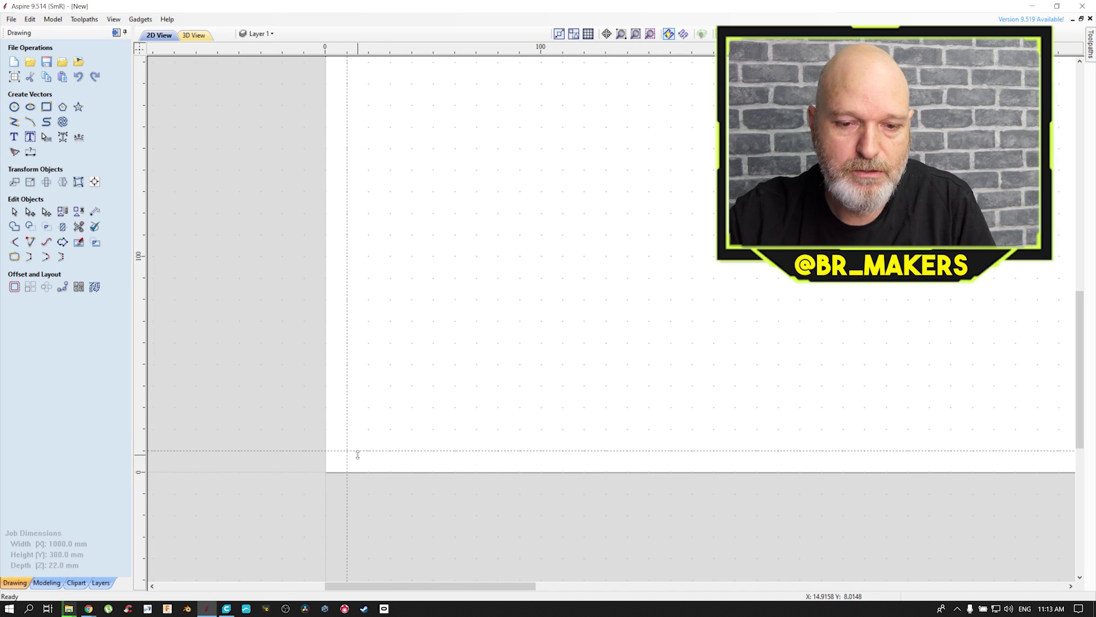
Add a horizontal guide line 10 mm inside the job's top edge and a vertical guide line 10 mm inside its right edge
{"action": "scroll", "coordinate": [438, 383], "scroll_direction": "down", "scroll_amount": 3}
{"action": "middle_click_drag", "start_coordinate": [592, 230], "coordinate": [474, 334]}
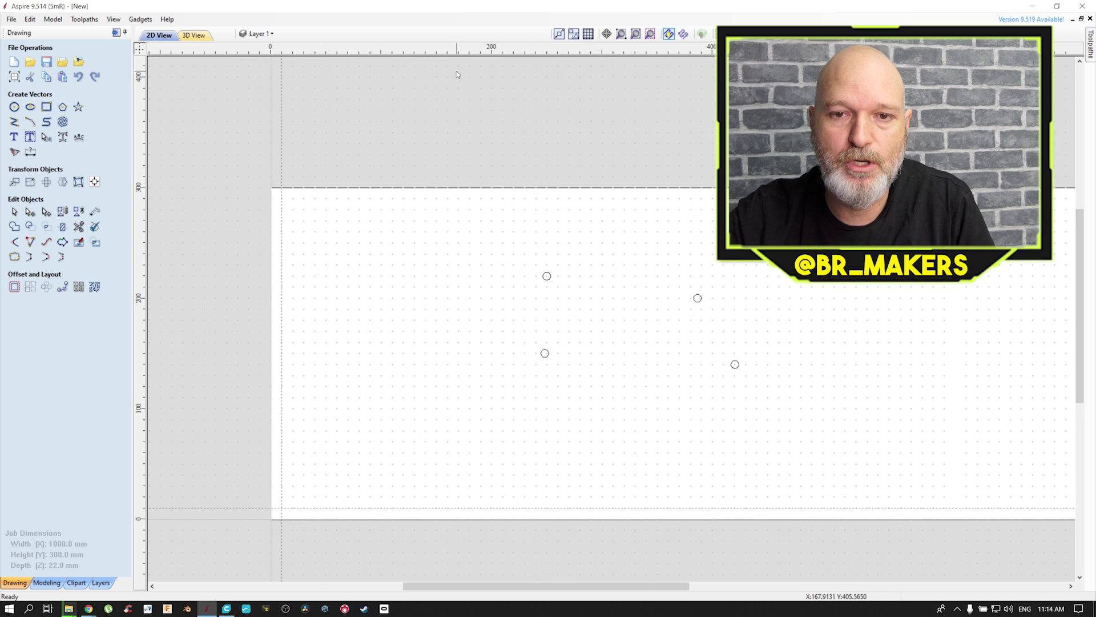
{"action": "left_click_drag", "start_coordinate": [456, 49], "coordinate": [465, 198]}
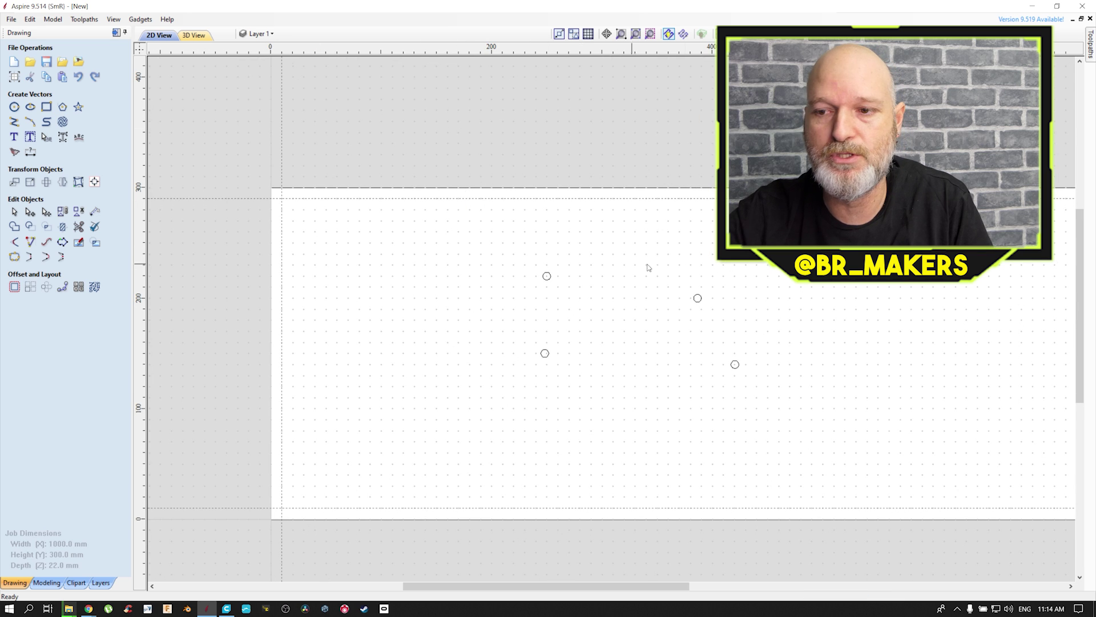
{"action": "middle_click_drag", "start_coordinate": [694, 288], "coordinate": [167, 312]}
{"action": "left_click_drag", "start_coordinate": [139, 299], "coordinate": [837, 337]}
{"action": "scroll", "coordinate": [585, 319], "scroll_direction": "down", "scroll_amount": 3}
{"action": "middle_click_drag", "start_coordinate": [482, 333], "coordinate": [638, 347]}
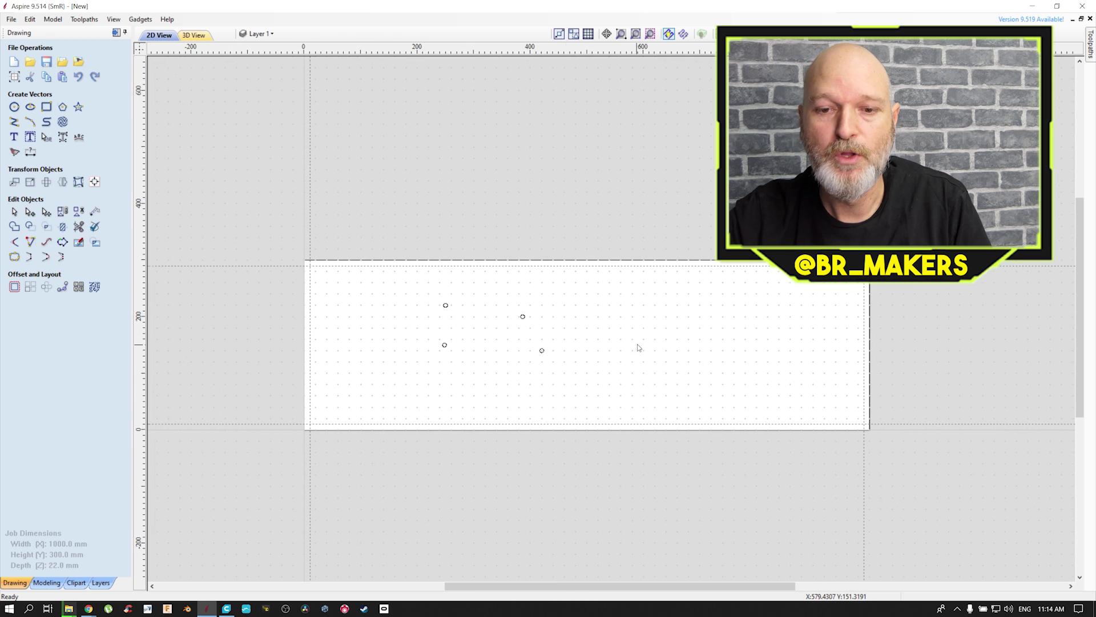
Move the lower-right circle up so its centre snaps onto the upper guide line, check its placement, and clear the selection
{"action": "left_click", "coordinate": [541, 350]}
{"action": "left_click_drag", "start_coordinate": [545, 349], "coordinate": [553, 263]}
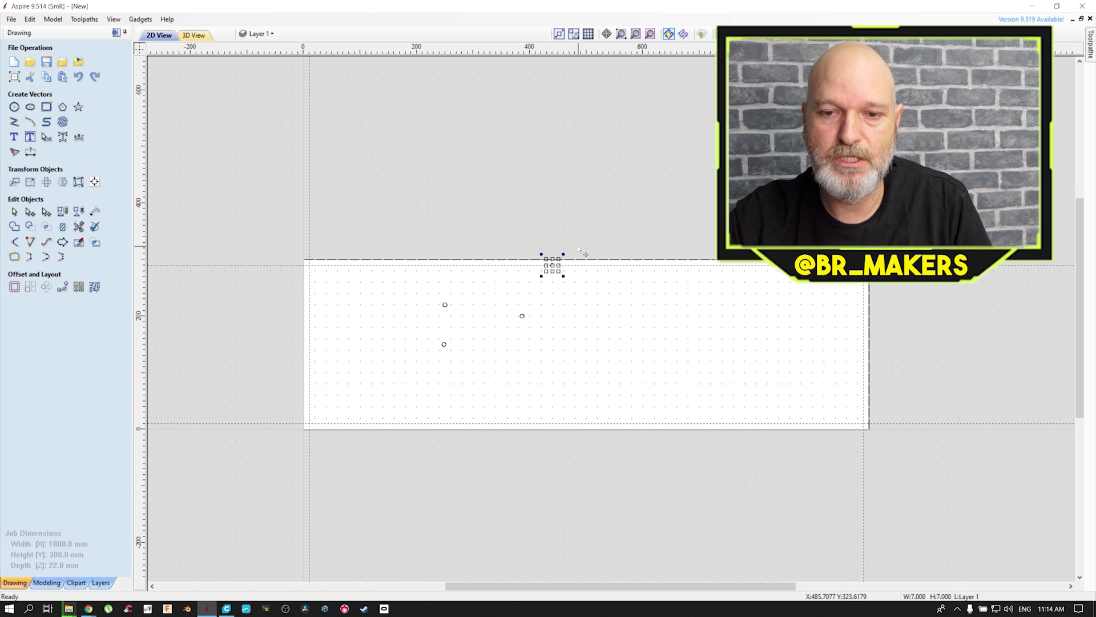
{"action": "scroll", "coordinate": [577, 249], "scroll_direction": "up", "scroll_amount": 3}
{"action": "left_click", "coordinate": [567, 265]}
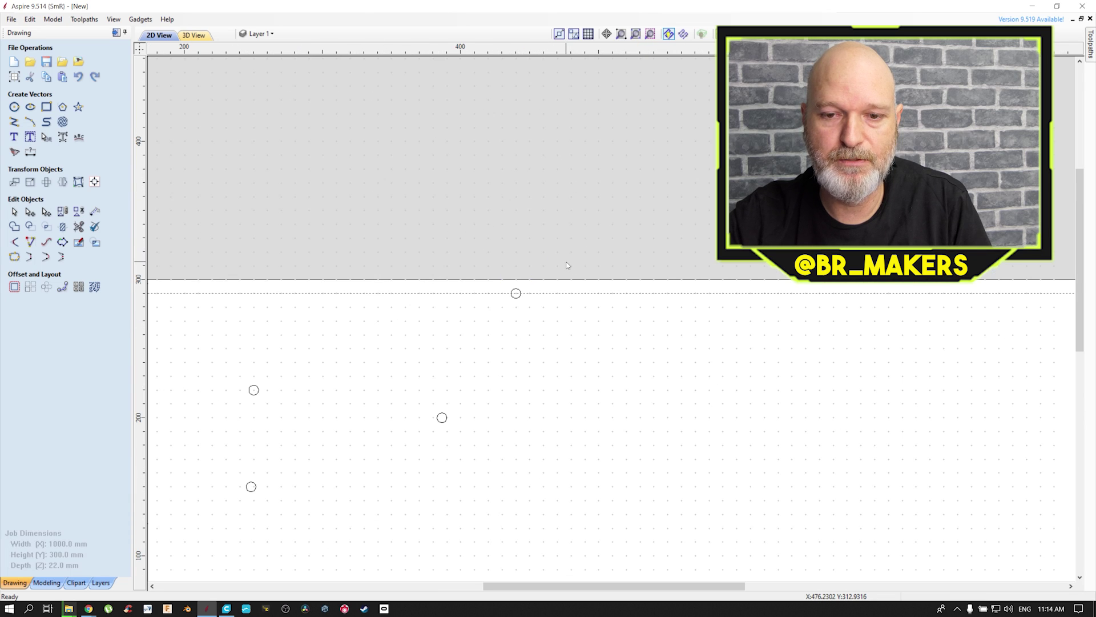
{"action": "left_click", "coordinate": [516, 293]}
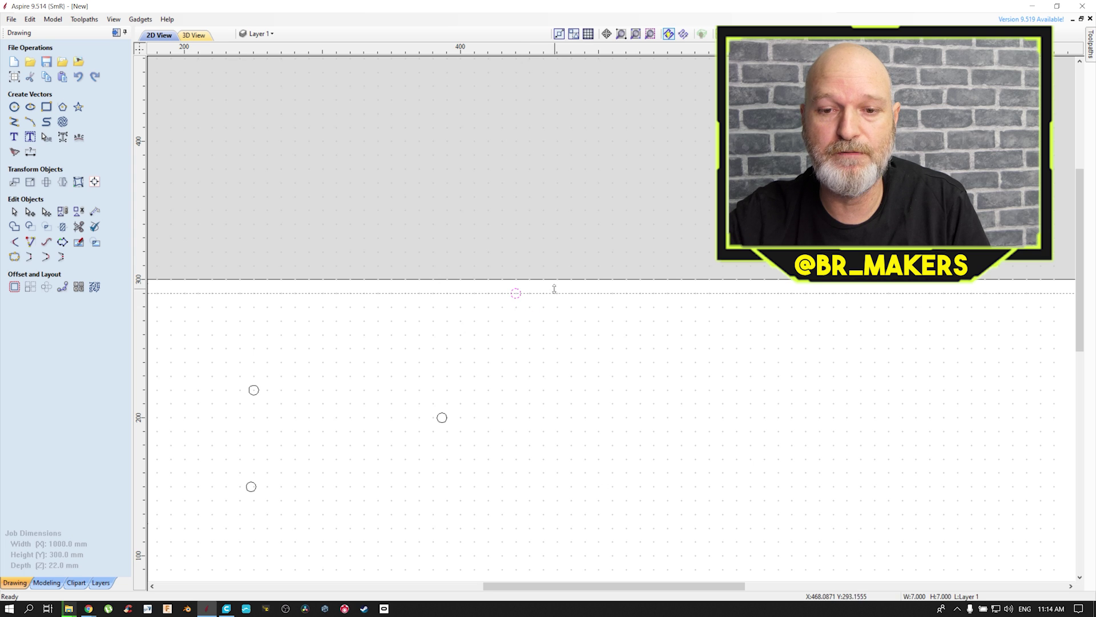
{"action": "left_click", "coordinate": [555, 355]}
{"action": "scroll", "coordinate": [555, 355], "scroll_direction": "down", "scroll_amount": 2}
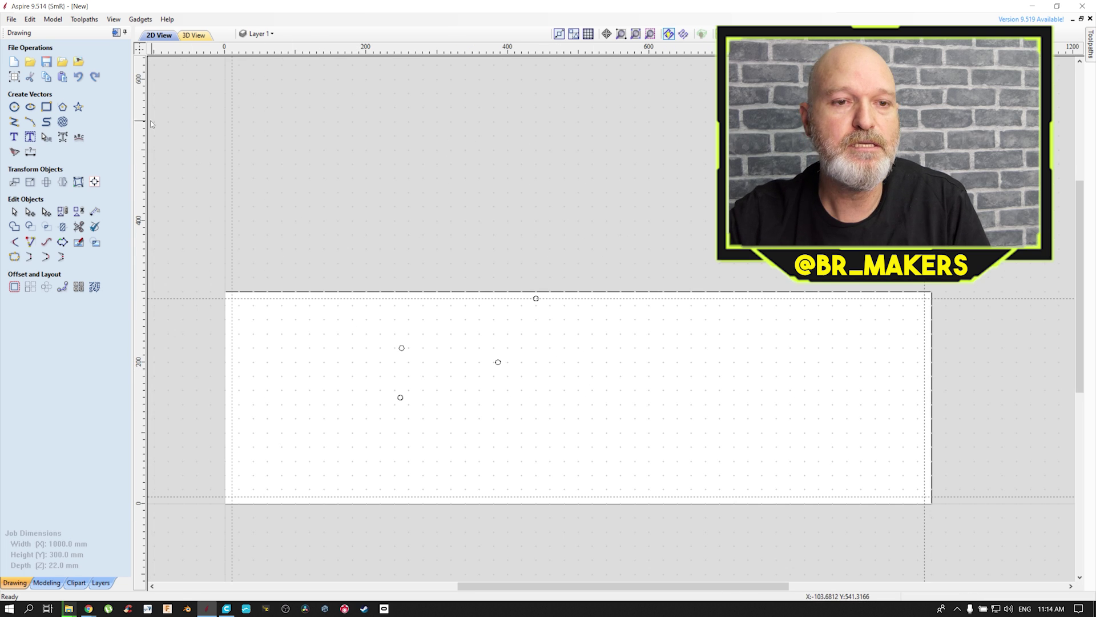
Lock all existing guide lines
{"action": "left_click", "coordinate": [113, 20]}
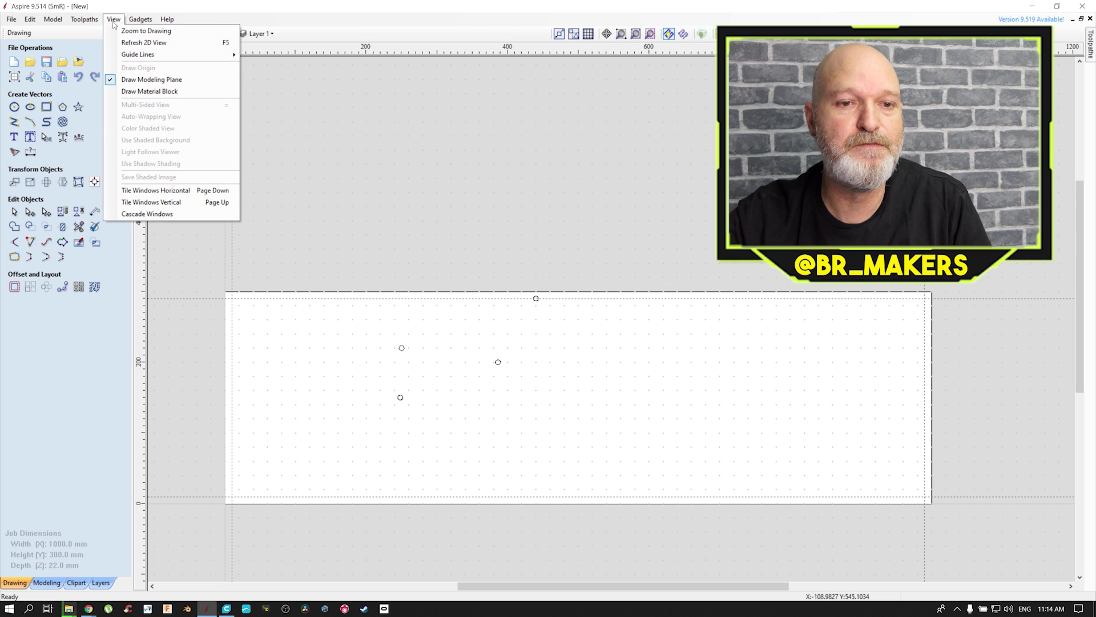
{"action": "mouse_move", "coordinate": [155, 55]}
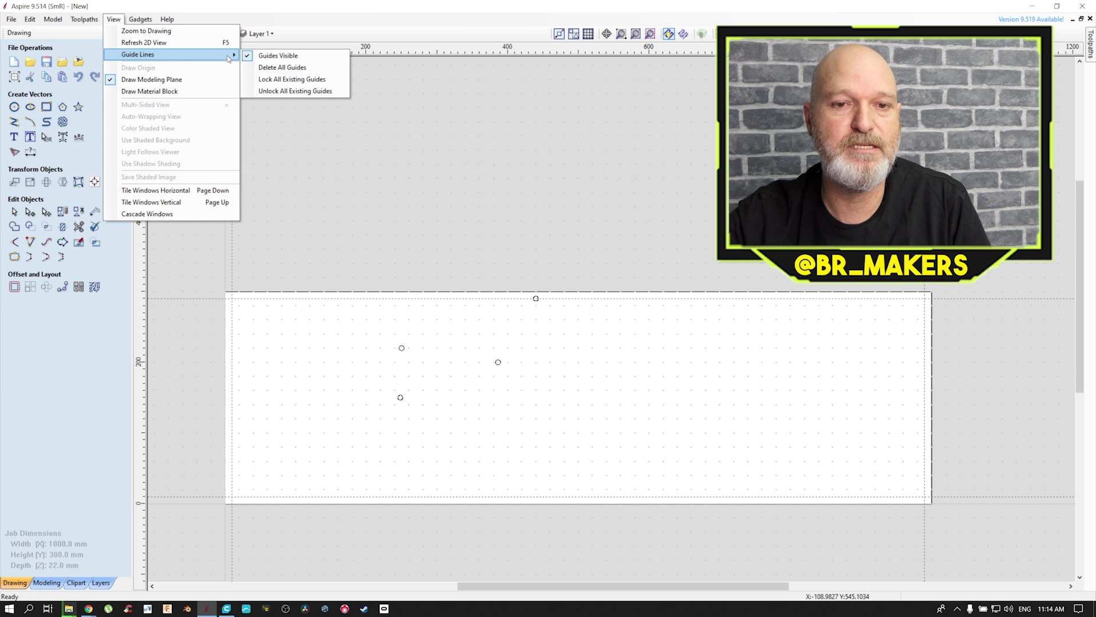
{"action": "left_click", "coordinate": [310, 84]}
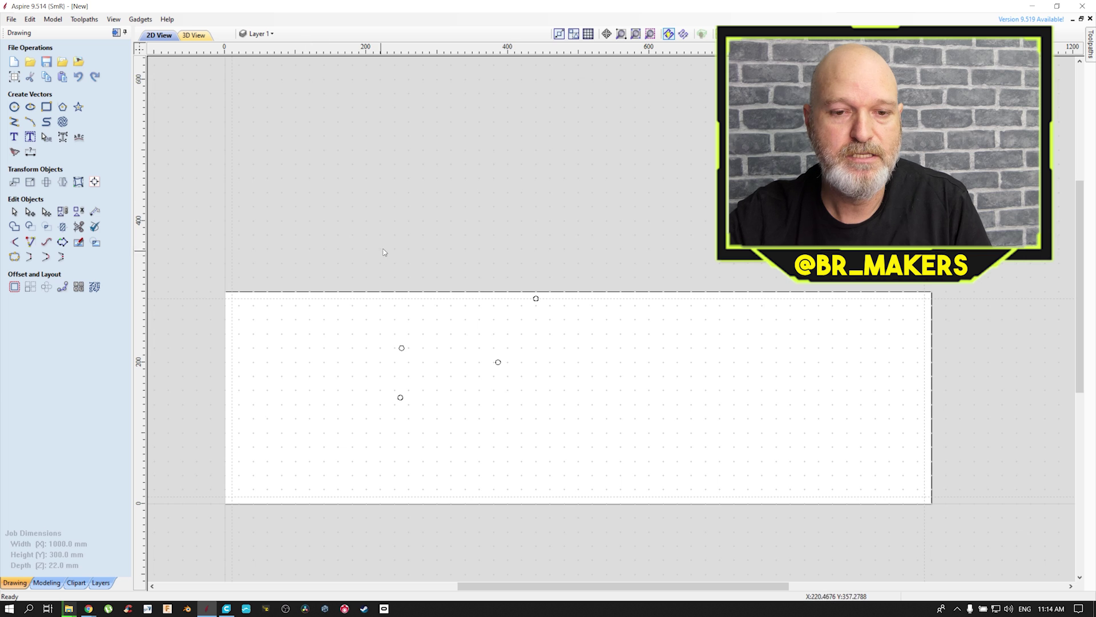
Test selecting and deselecting the circle that sits on the locked upper guide line
{"action": "scroll", "coordinate": [439, 276], "scroll_direction": "up", "scroll_amount": 3}
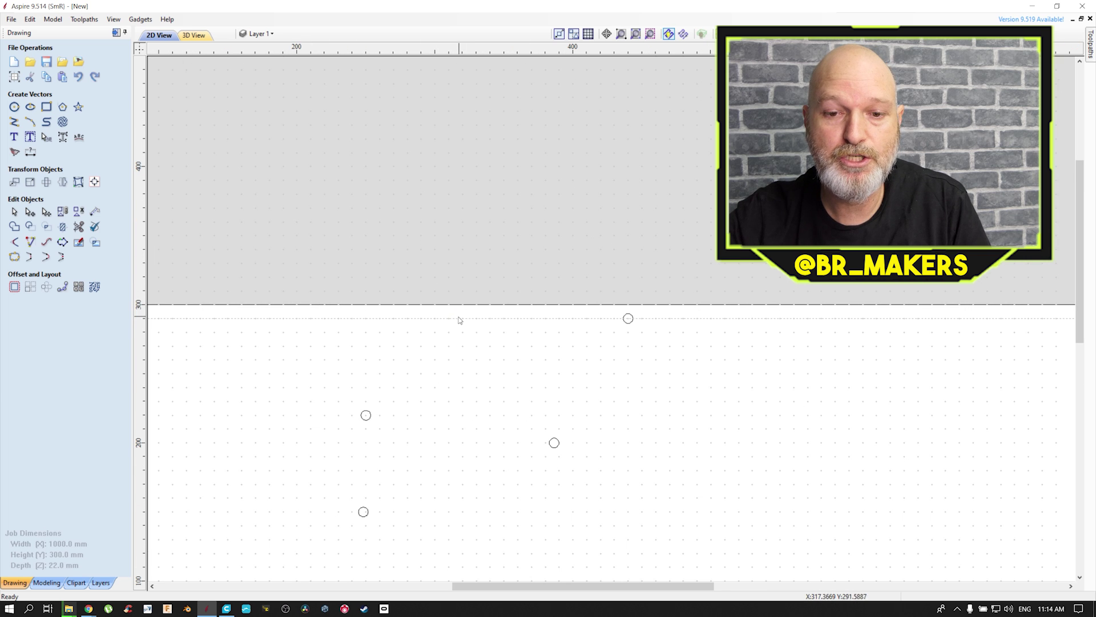
{"action": "left_click", "coordinate": [628, 318]}
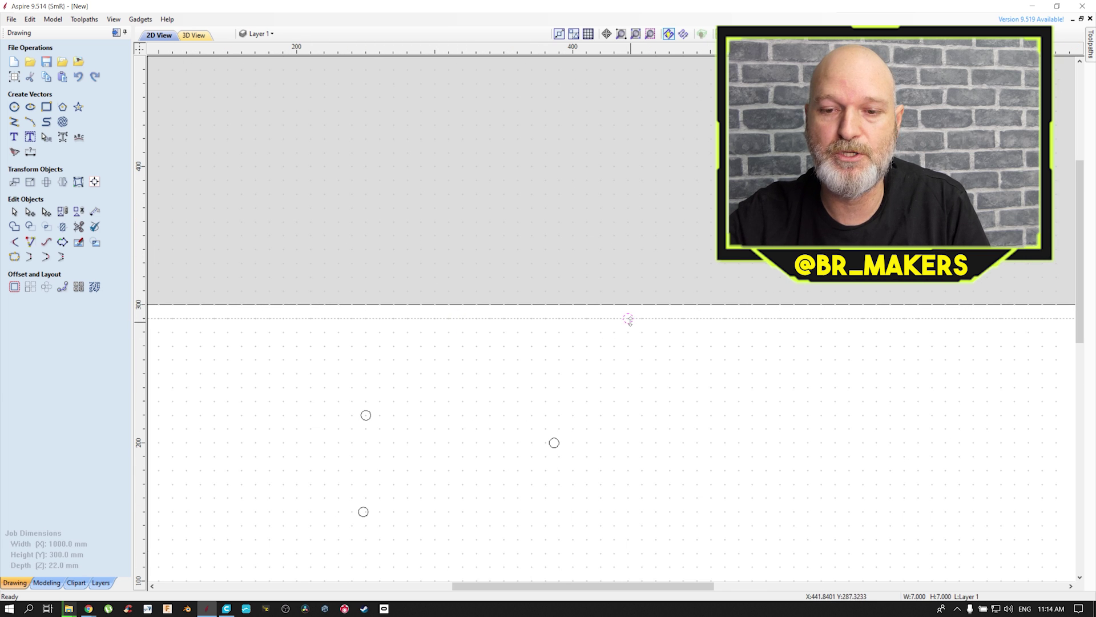
{"action": "left_click", "coordinate": [636, 359]}
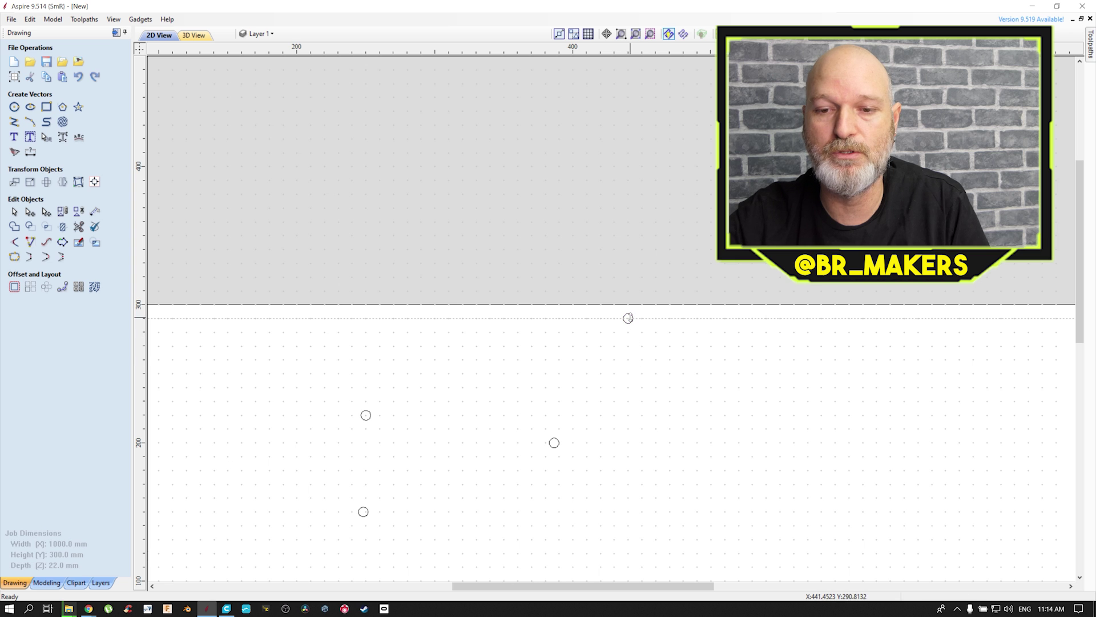
{"action": "left_click", "coordinate": [629, 317]}
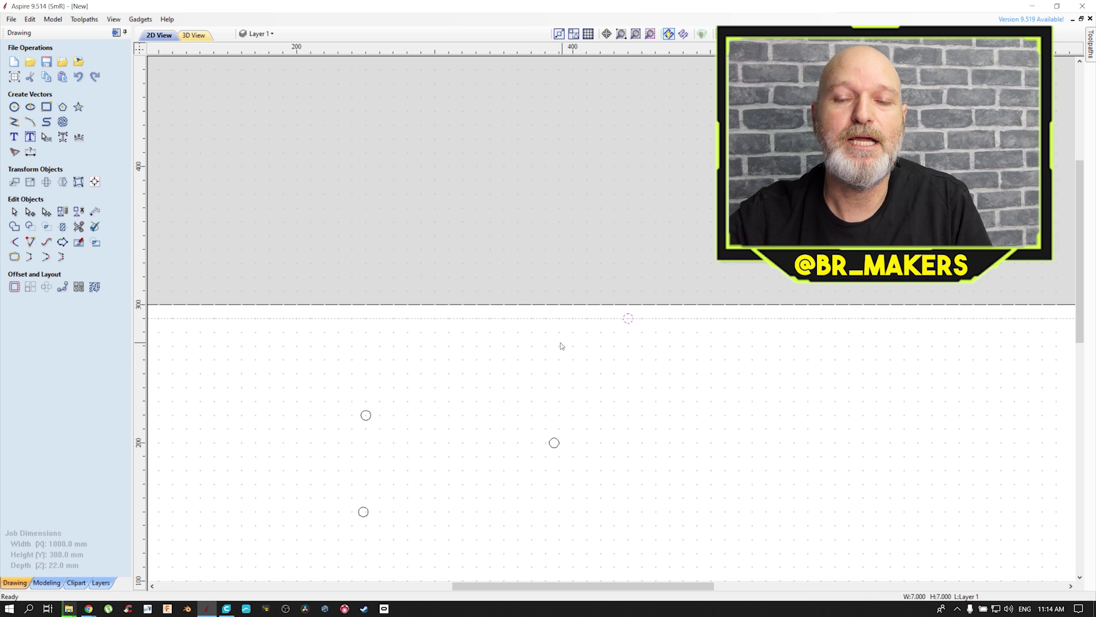
{"action": "scroll", "coordinate": [515, 338], "scroll_direction": "down", "scroll_amount": 1}
{"action": "scroll", "coordinate": [515, 341], "scroll_direction": "down", "scroll_amount": 2}
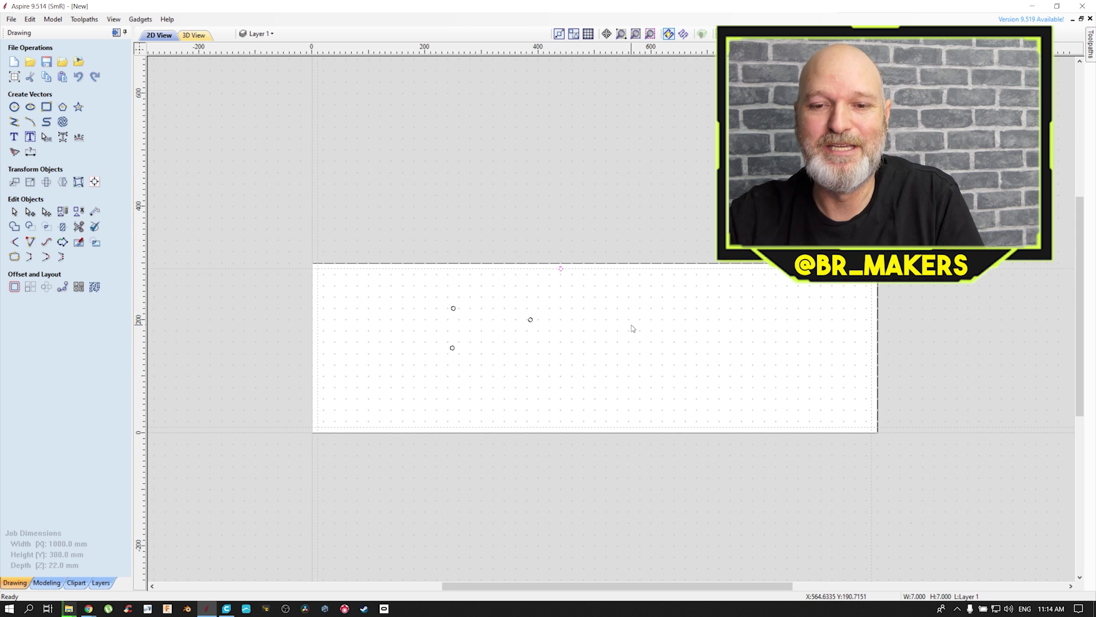
{"action": "left_click", "coordinate": [633, 328]}
Add a vertical guide line at 500 mm and a horizontal guide line at 150 mm, crossing at the job's centre
{"action": "left_click_drag", "start_coordinate": [141, 300], "coordinate": [600, 359]}
{"action": "left_click_drag", "start_coordinate": [626, 358], "coordinate": [597, 367]}
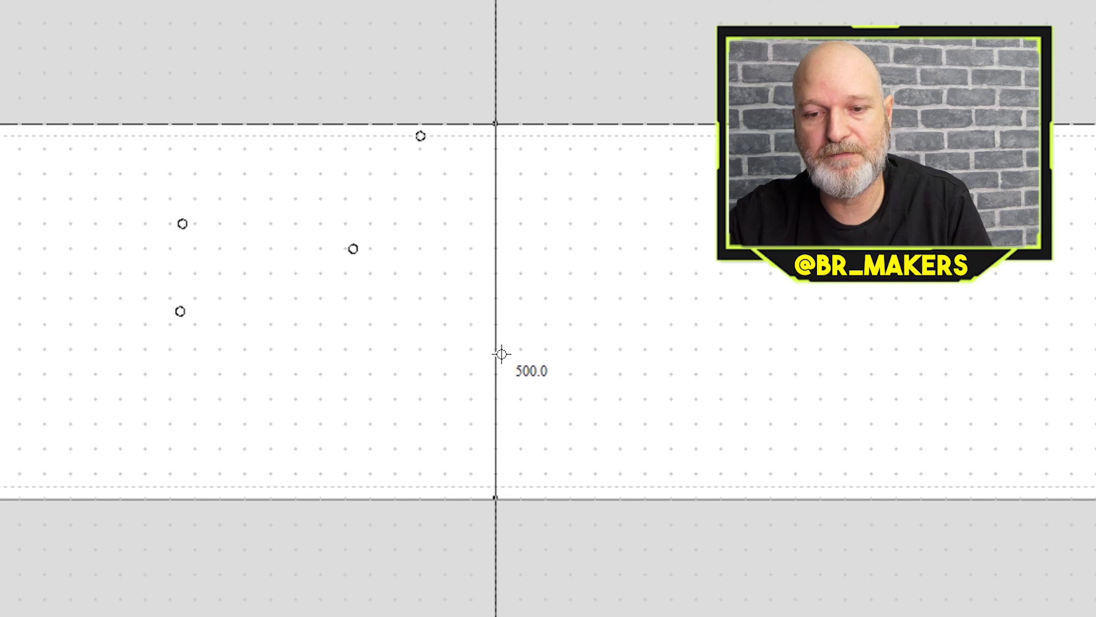
{"action": "mouse_move", "coordinate": [501, 354]}
{"action": "left_mouse_down"}
{"action": "mouse_move", "coordinate": [510, 344]}
{"action": "mouse_move", "coordinate": [548, 347]}
{"action": "mouse_move", "coordinate": [495, 357]}
{"action": "left_mouse_up"}
{"action": "left_click_drag", "start_coordinate": [634, 2], "coordinate": [634, 311]}
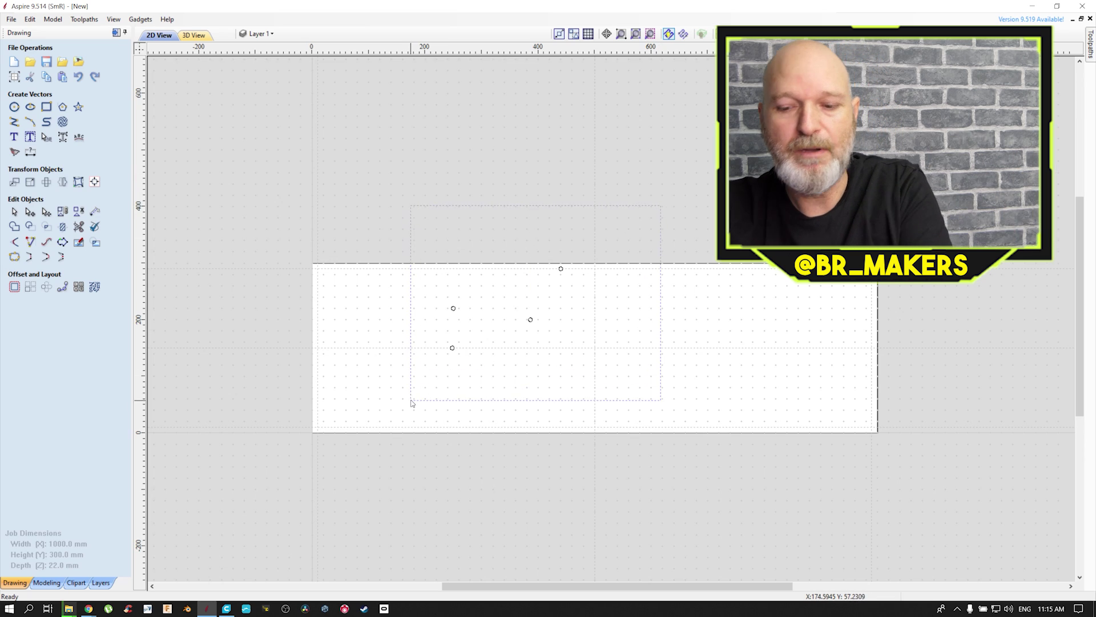
Select all four small circles together and delete them
{"action": "left_click_drag", "start_coordinate": [430, 395], "coordinate": [646, 217]}
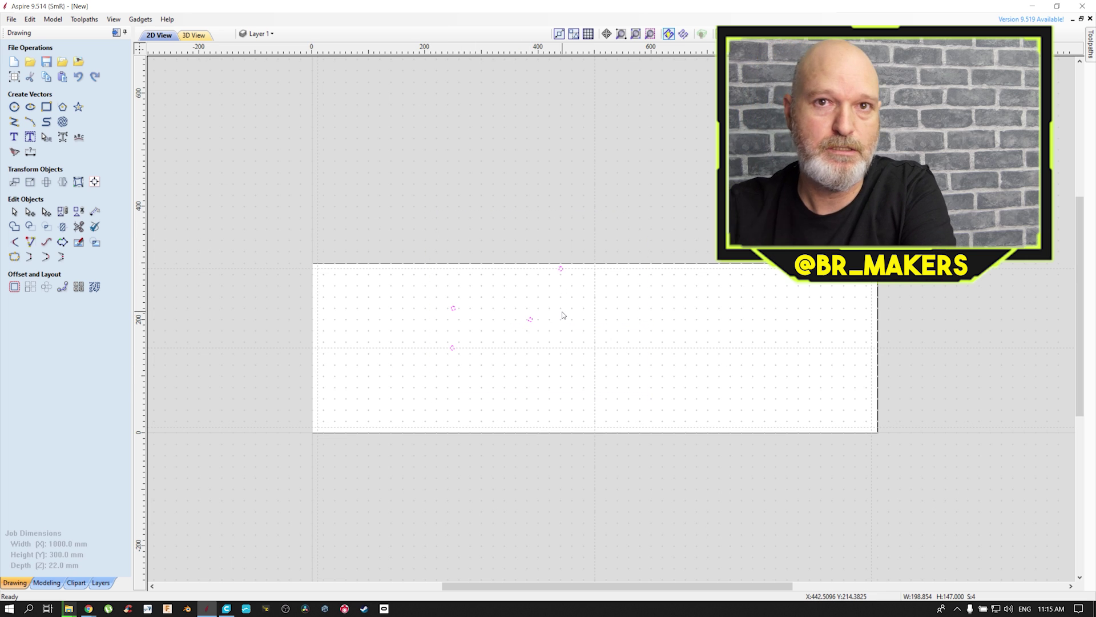
{"action": "key", "text": "Delete"}
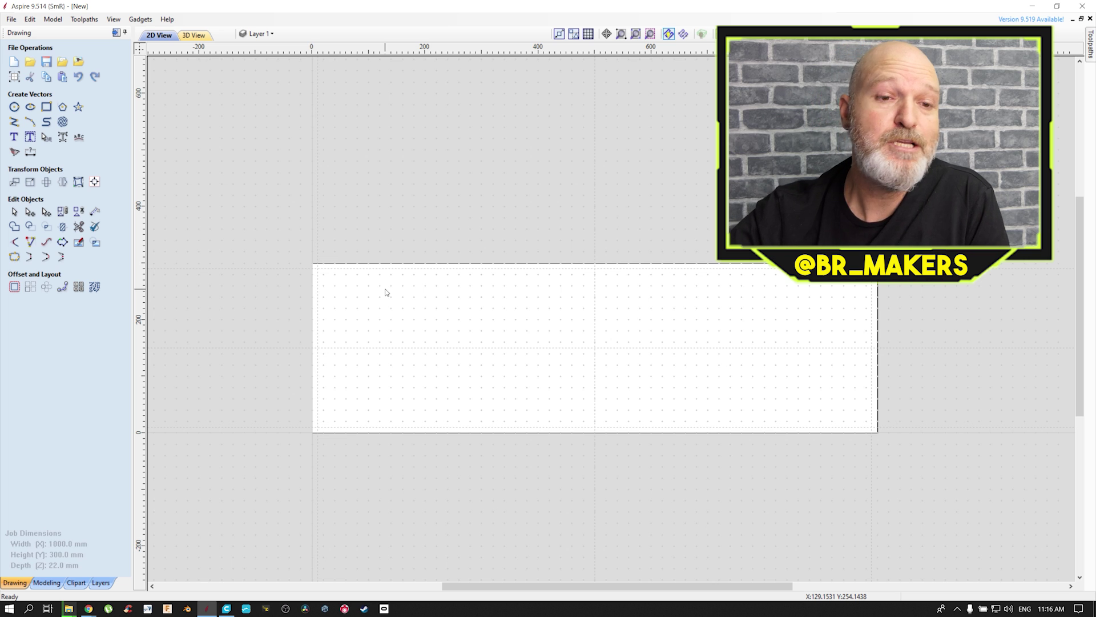
Draw two circles of 130 mm diameter, one centred at X 190, Y 140 and the other at X 340, Y 200
{"action": "left_click", "coordinate": [14, 107]}
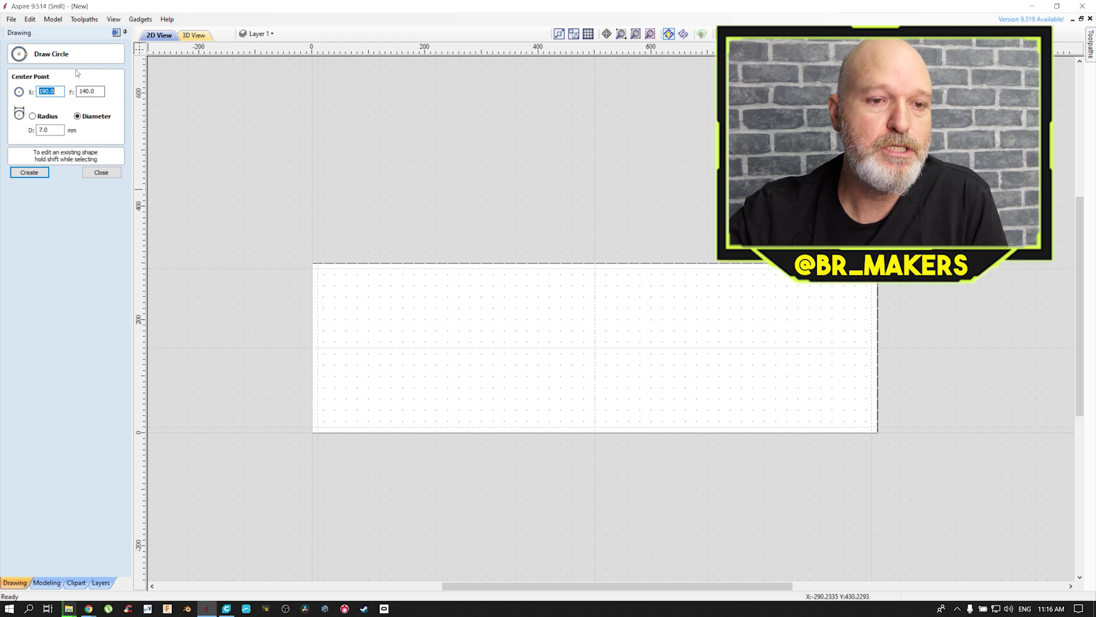
{"action": "left_click", "coordinate": [32, 116]}
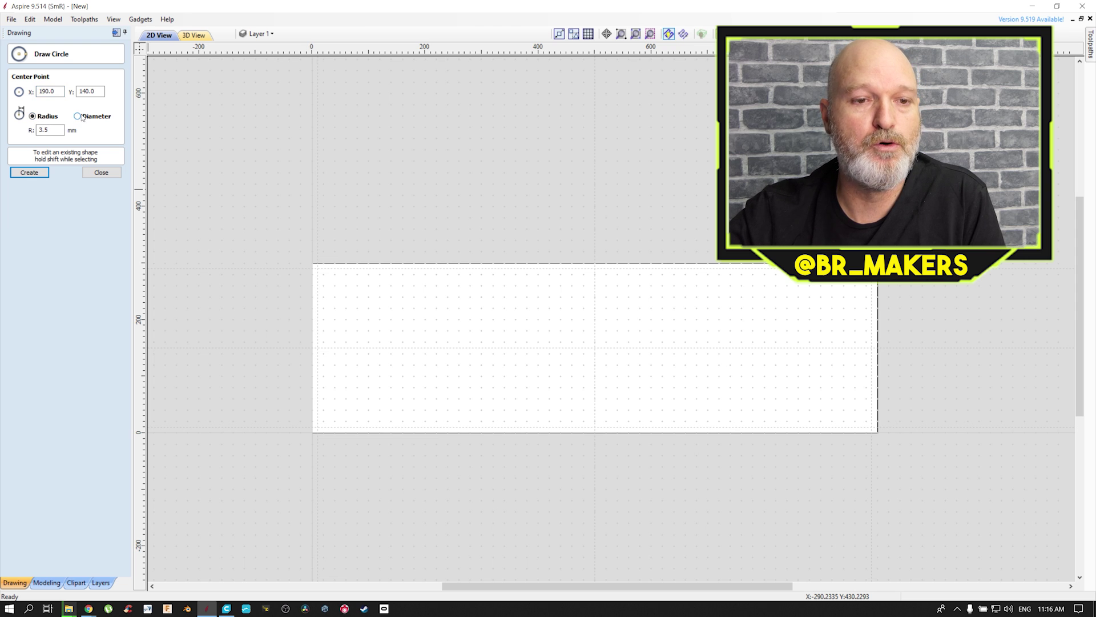
{"action": "left_click", "coordinate": [78, 117]}
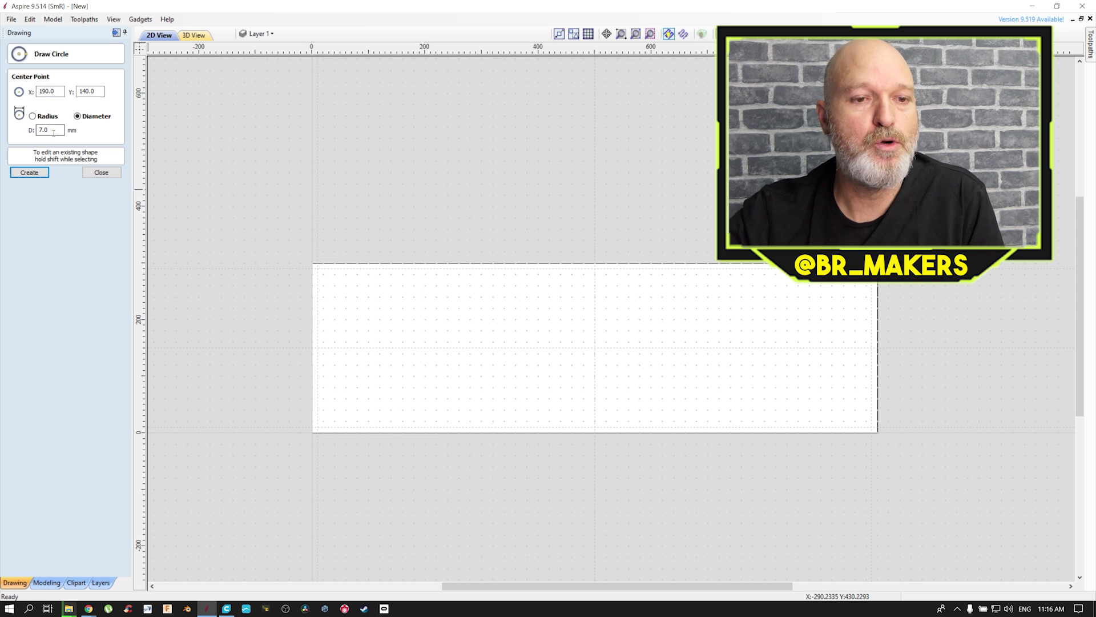
{"action": "left_click", "coordinate": [32, 116]}
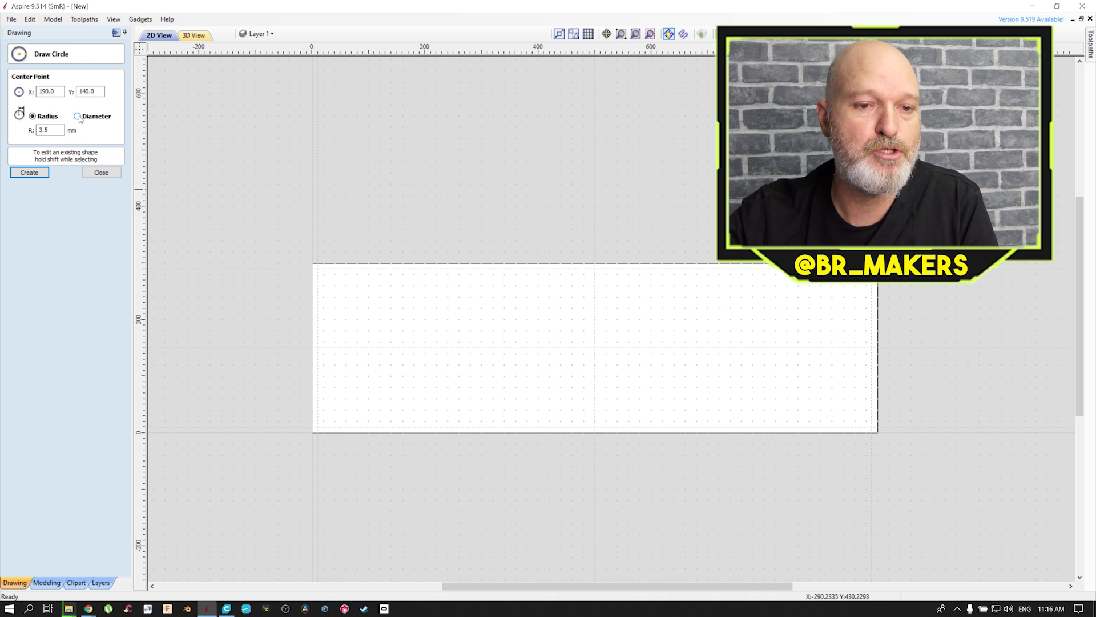
{"action": "key", "text": "Tab"}
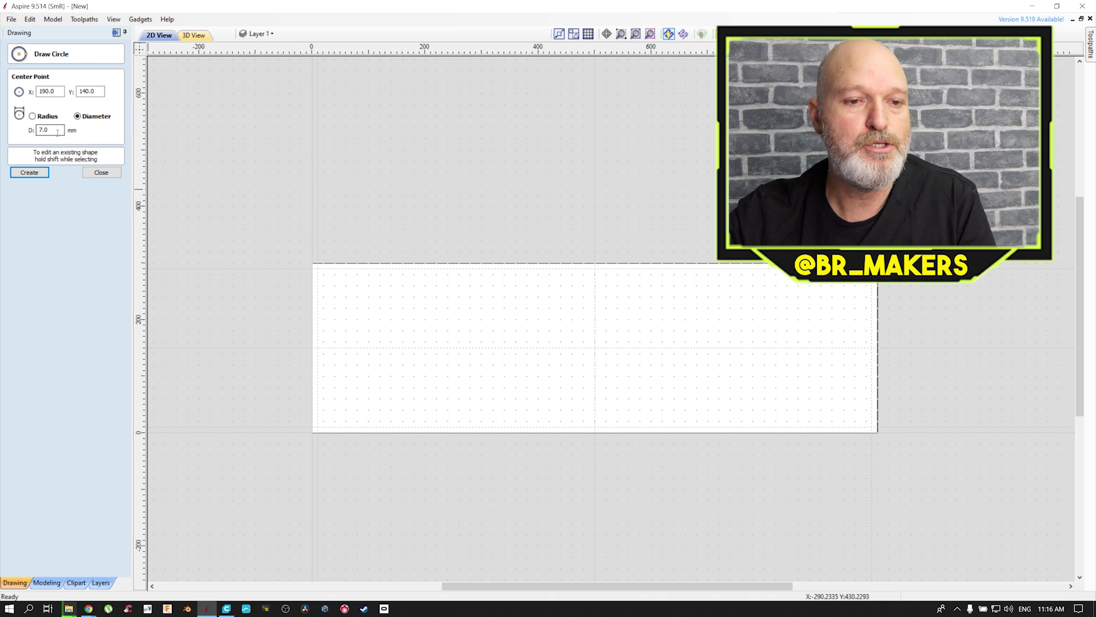
{"action": "type", "text": "130"}
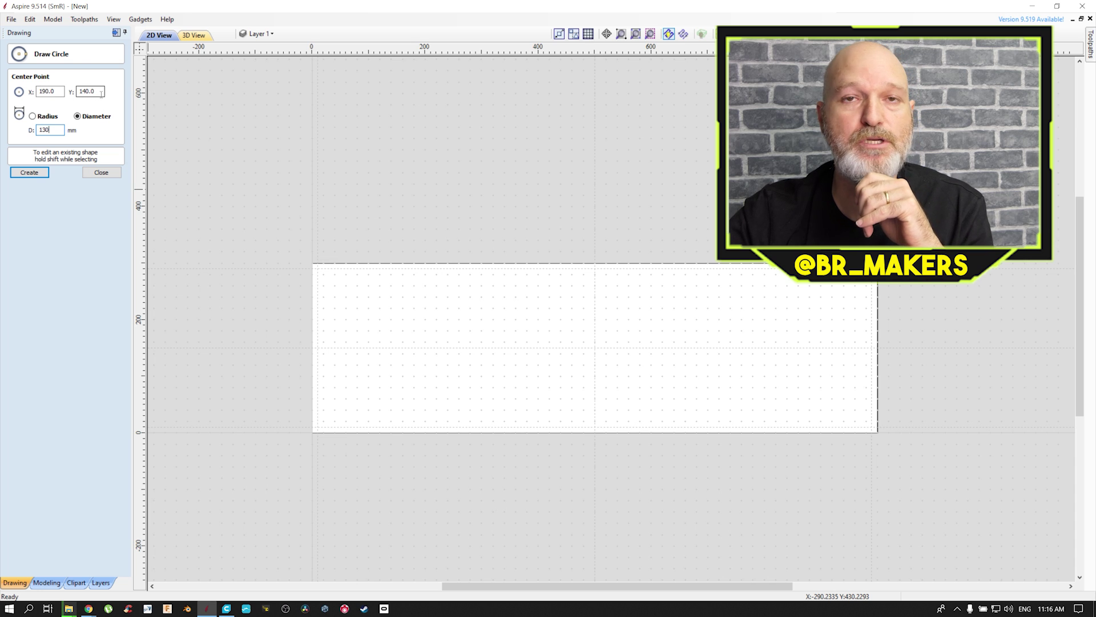
{"action": "left_click", "coordinate": [29, 172]}
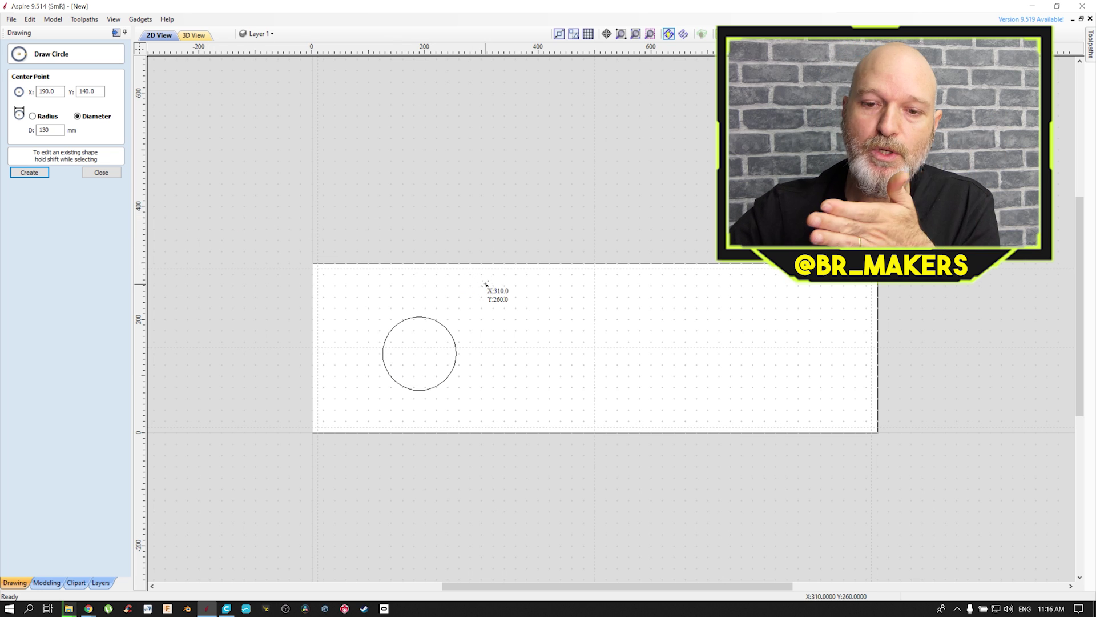
{"action": "left_click", "coordinate": [504, 318]}
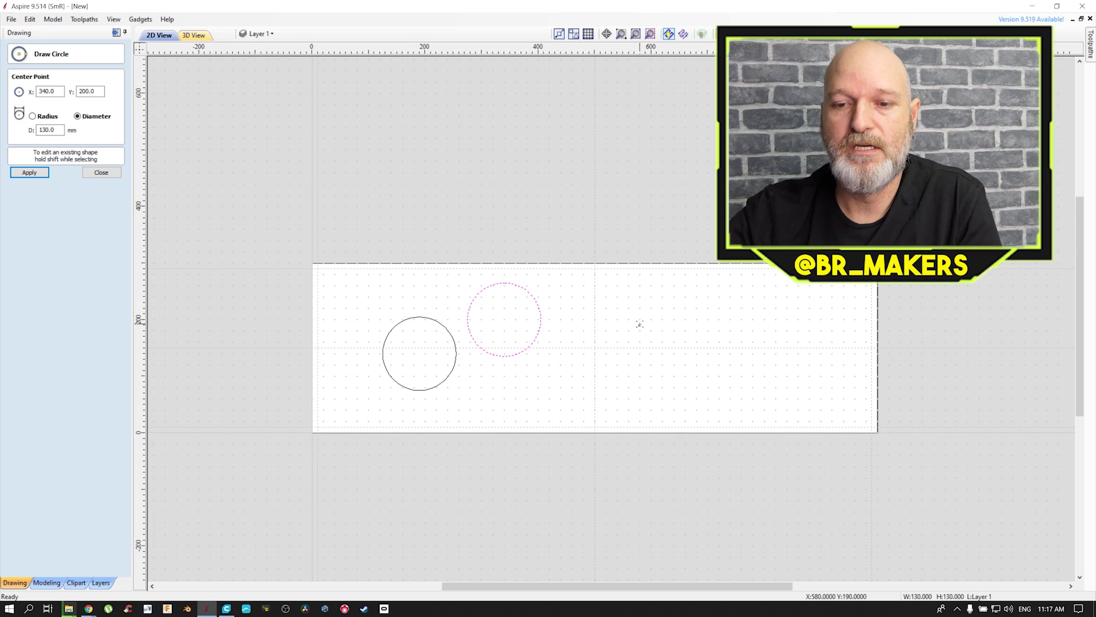
Draw a third circle centred at X 560, Y 210 and set its diameter to 136 mm
{"action": "mouse_move", "coordinate": [629, 313]}
{"action": "left_mouse_down"}
{"action": "mouse_move", "coordinate": [680, 366]}
{"action": "mouse_move", "coordinate": [776, 321]}
{"action": "mouse_move", "coordinate": [668, 331]}
{"action": "left_mouse_up"}
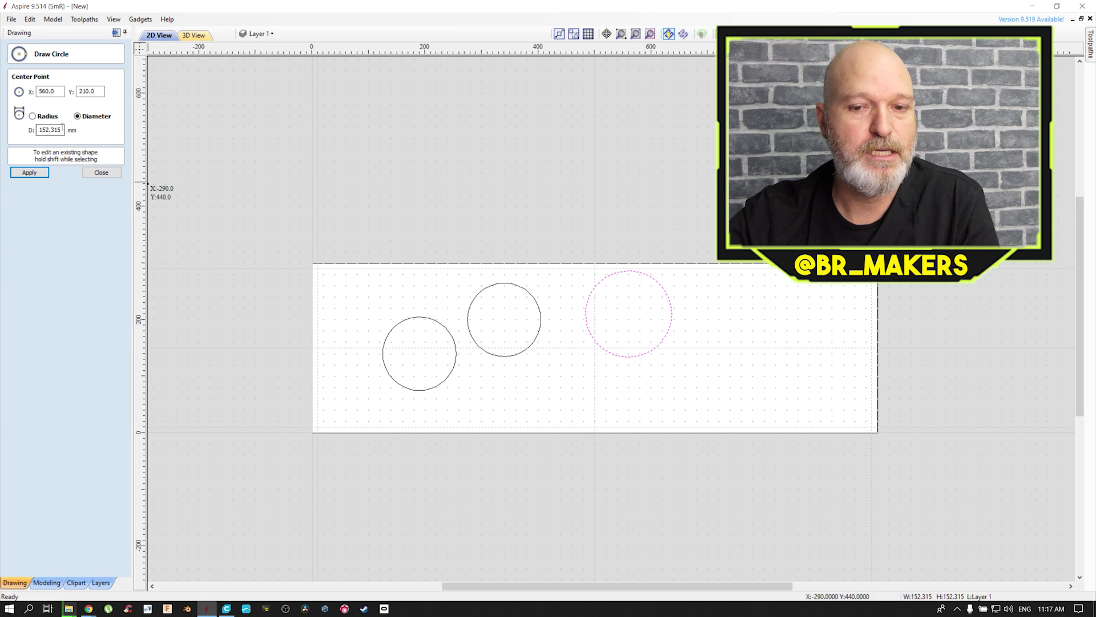
{"action": "left_click", "coordinate": [63, 129]}
{"action": "double_click", "coordinate": [63, 130]}
{"action": "type", "text": "136.0"}
{"action": "key", "text": "Return"}
{"action": "left_click", "coordinate": [111, 172]}
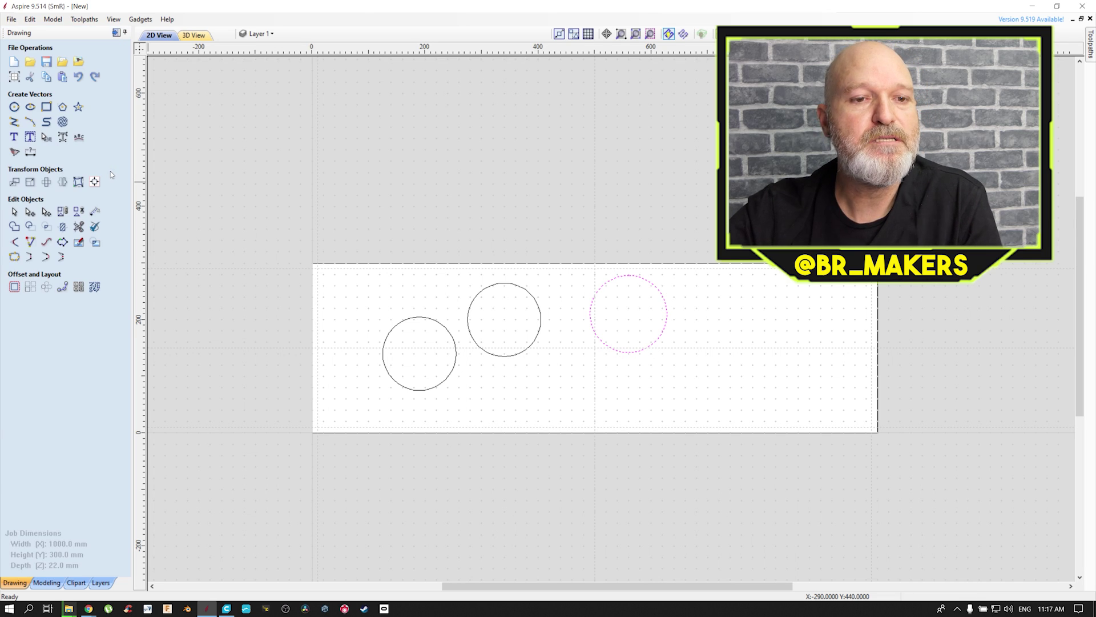
Draw an ellipse 140 mm wide and 80 mm high anchored by its lower-left corner at X 550, Y 50, and undo it
{"action": "left_click", "coordinate": [34, 108]}
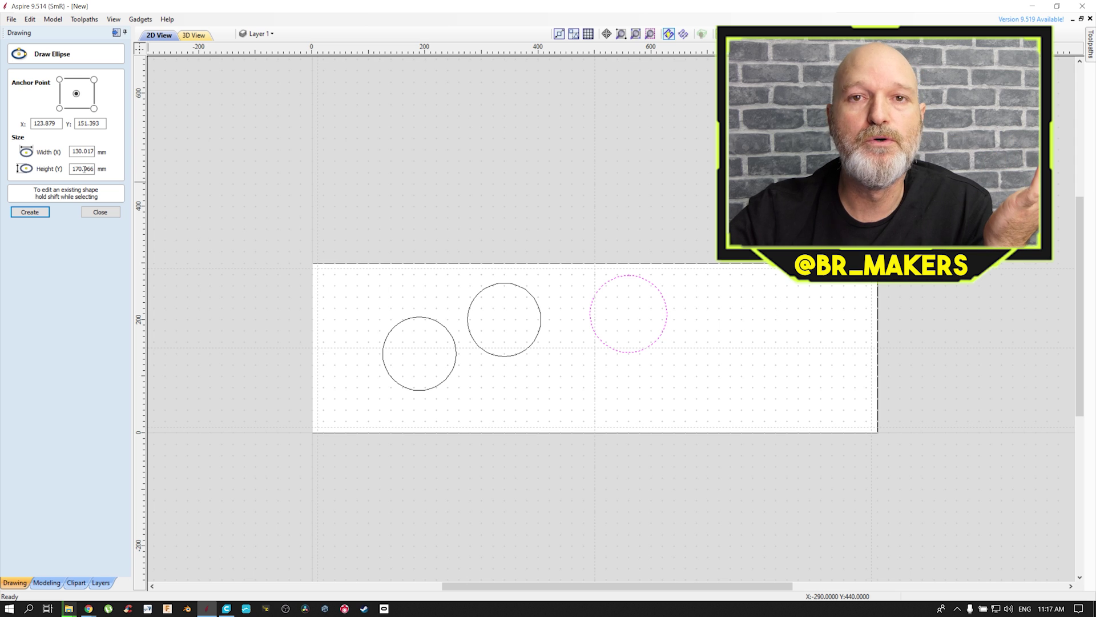
{"action": "left_click", "coordinate": [59, 109]}
{"action": "mouse_move", "coordinate": [634, 399]}
{"action": "left_mouse_down"}
{"action": "mouse_move", "coordinate": [717, 346]}
{"action": "mouse_move", "coordinate": [701, 356]}
{"action": "left_mouse_up"}
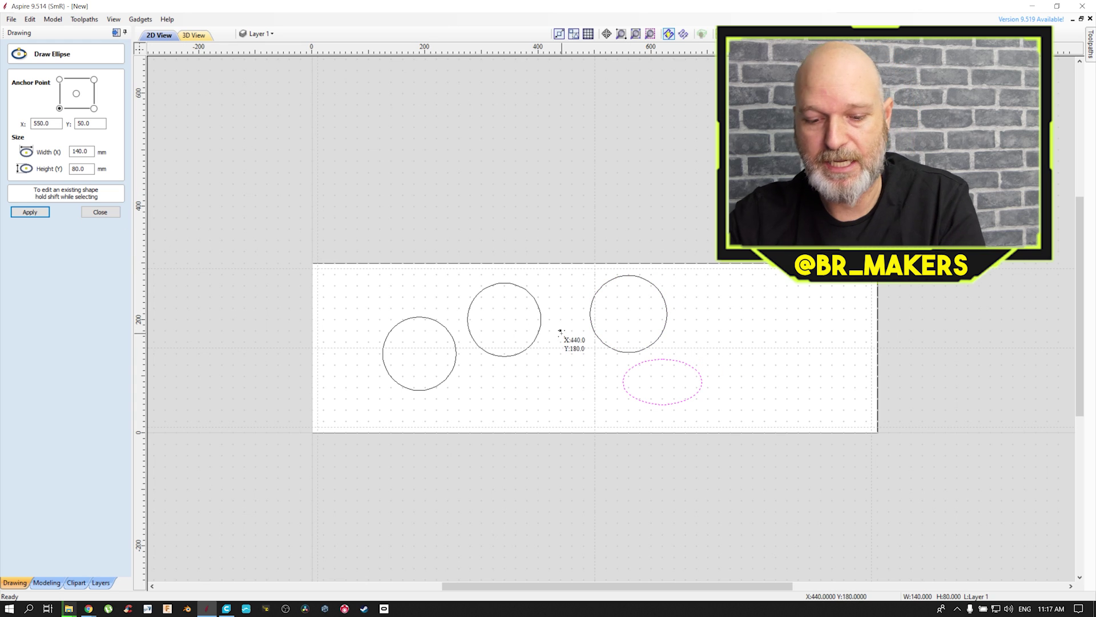
{"action": "key", "text": "ctrl+z"}
{"action": "key", "text": "Escape"}
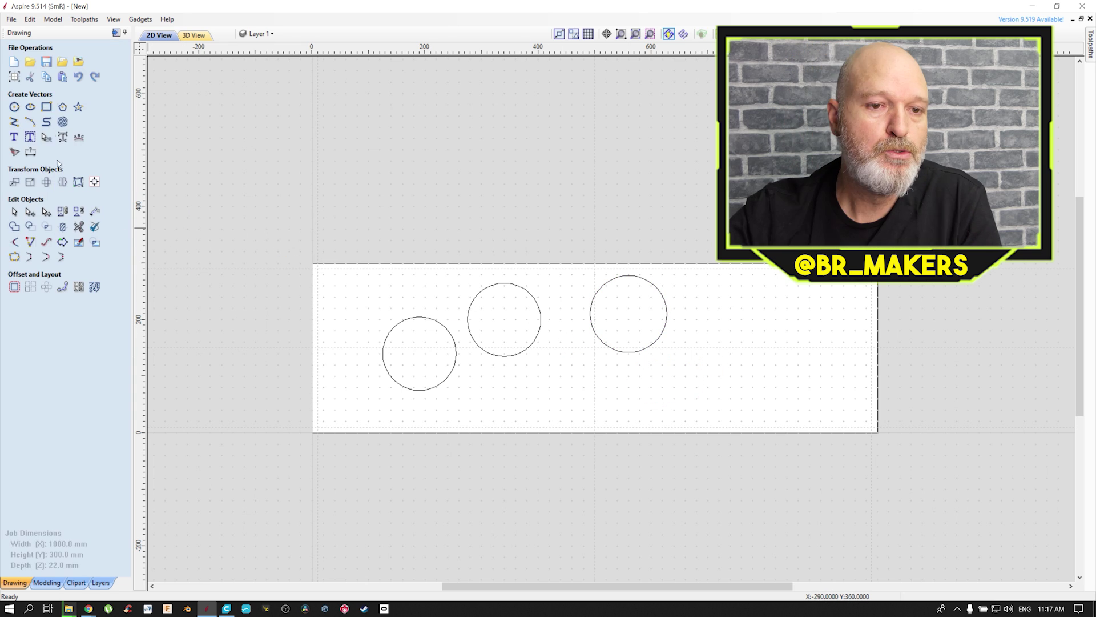
{"action": "left_click", "coordinate": [48, 106]}
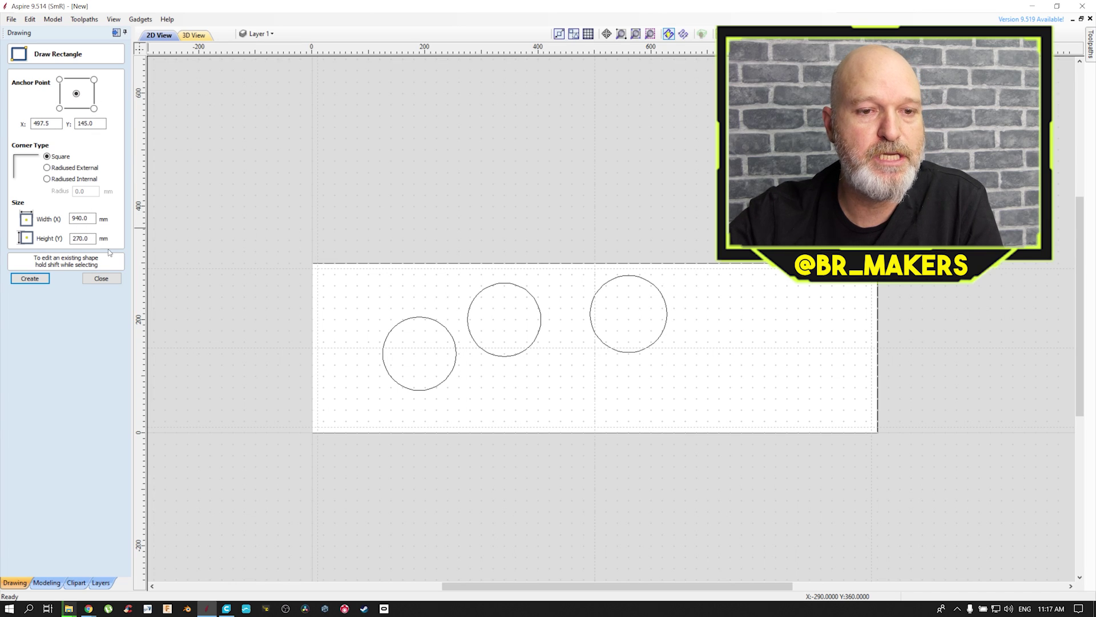
{"action": "left_click", "coordinate": [111, 278]}
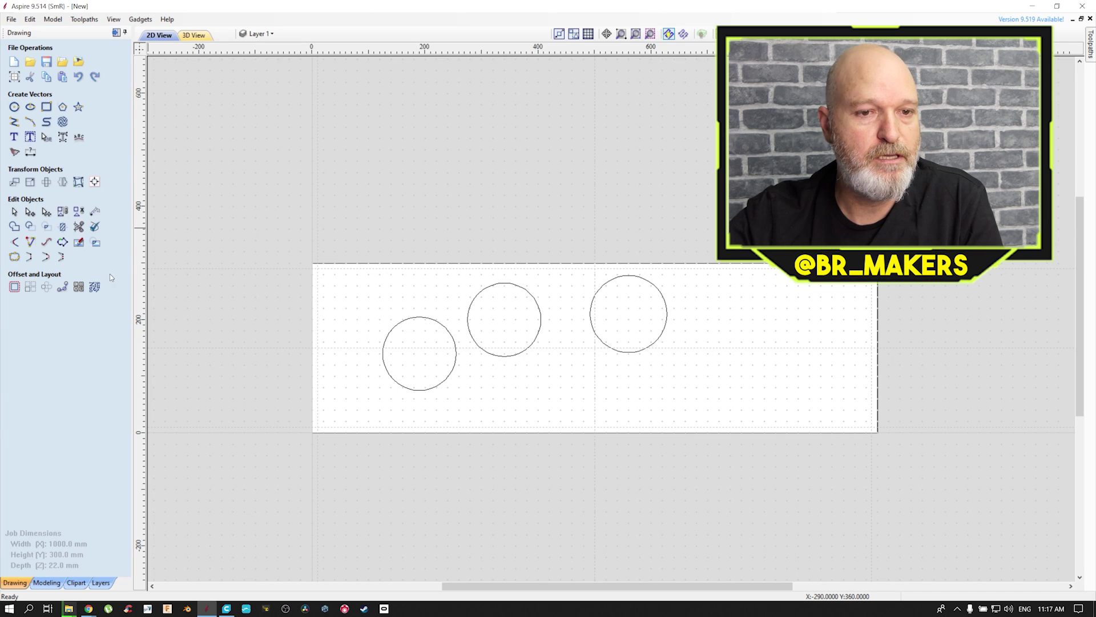
Draw a five-sided polygon of 50 mm radius centred at X 440, Y 110 and a nine-sided one of about 64 mm radius at X 710, Y 200
{"action": "left_click", "coordinate": [63, 110]}
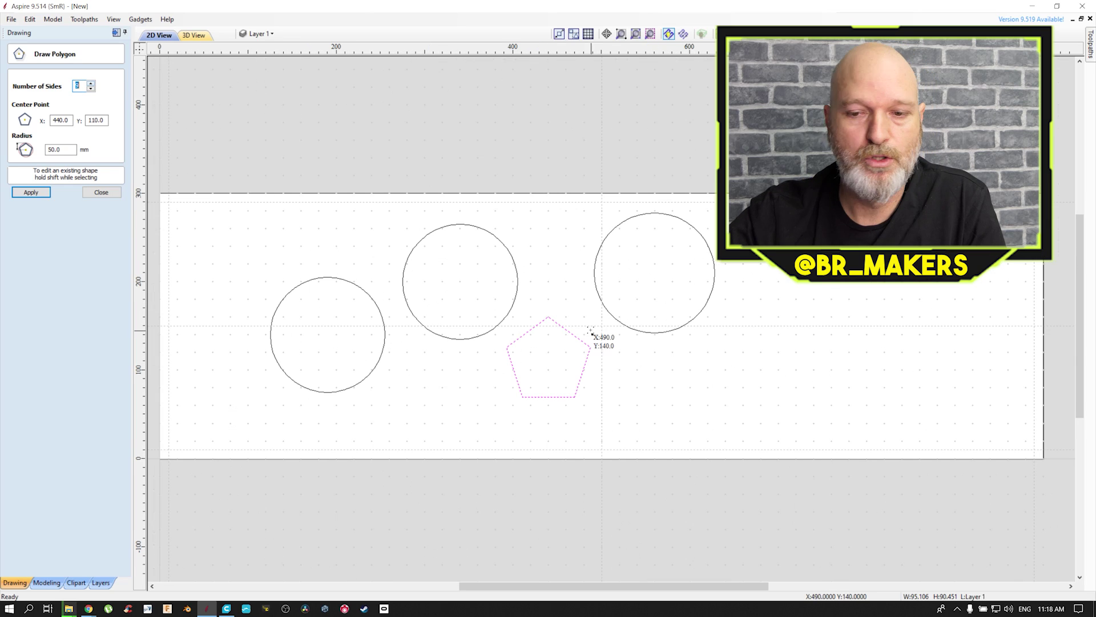
{"action": "left_click_drag", "start_coordinate": [590, 334], "coordinate": [591, 336]}
{"action": "key", "text": "9"}
{"action": "mouse_move", "coordinate": [788, 281]}
{"action": "left_mouse_down"}
{"action": "mouse_move", "coordinate": [831, 323]}
{"action": "mouse_move", "coordinate": [832, 313]}
{"action": "left_mouse_up"}
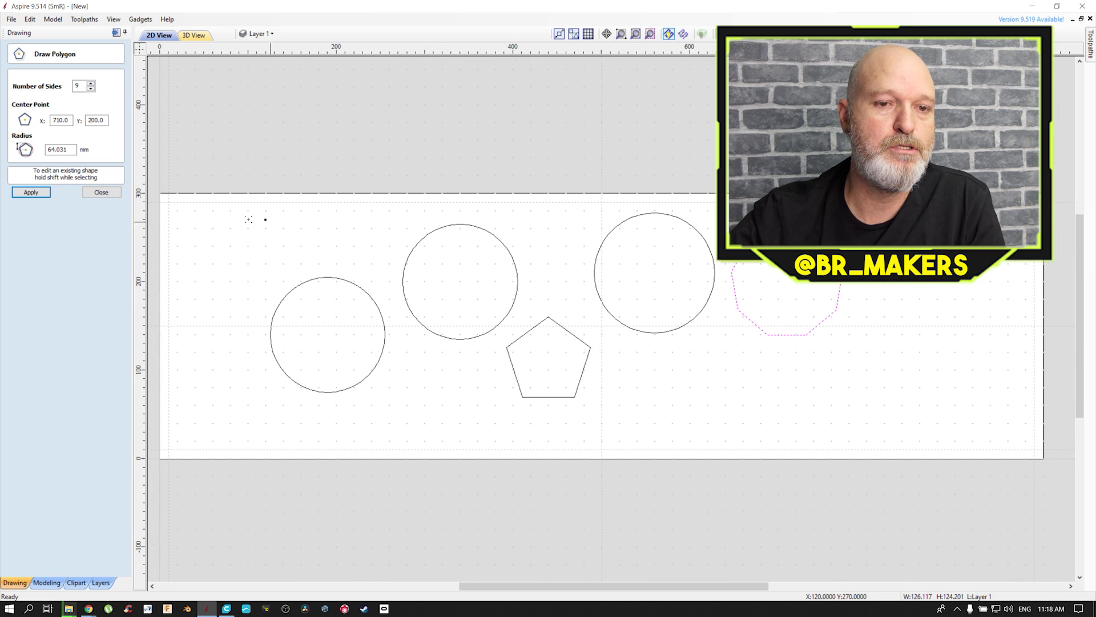
{"action": "left_click", "coordinate": [87, 194]}
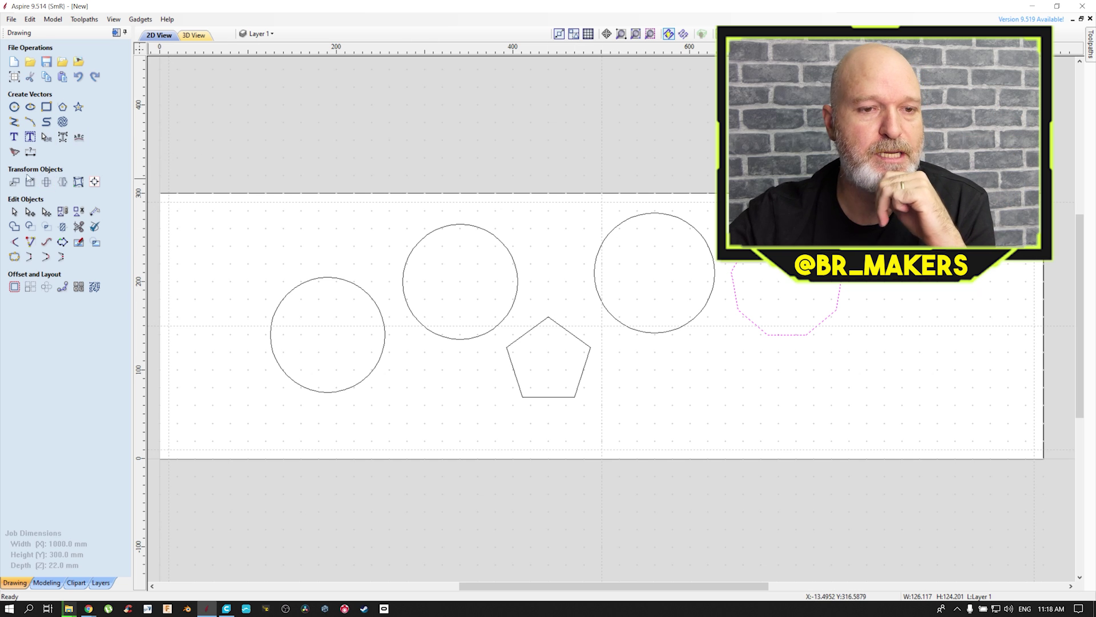
Create a text vector with the short first name and set its text height to 36 mm
{"action": "left_click", "coordinate": [13, 138]}
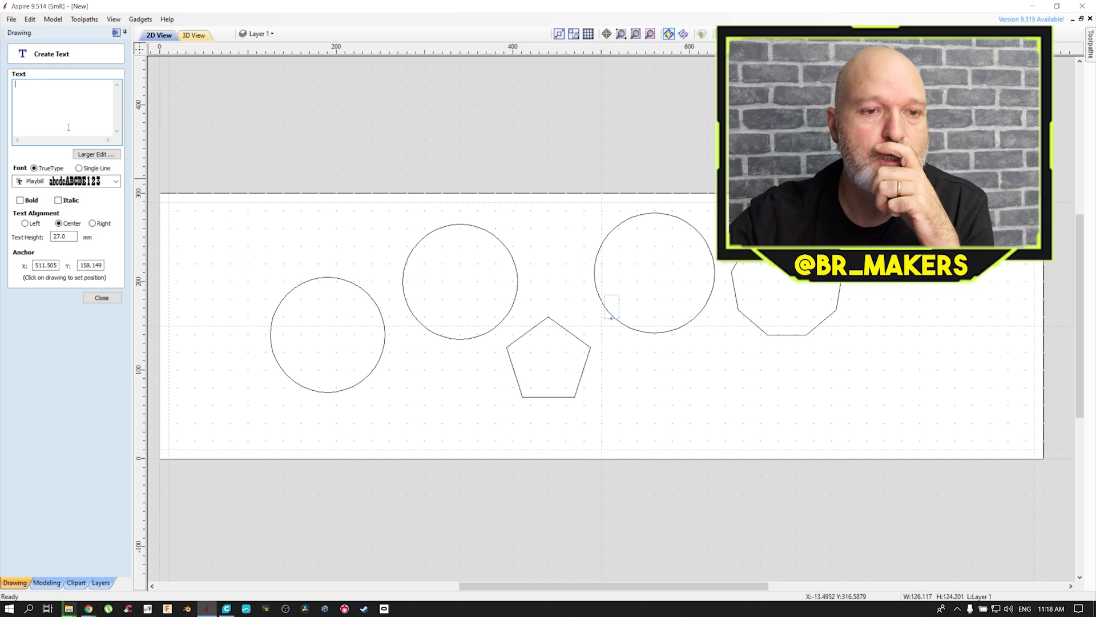
{"action": "type", "text": "Lello"}
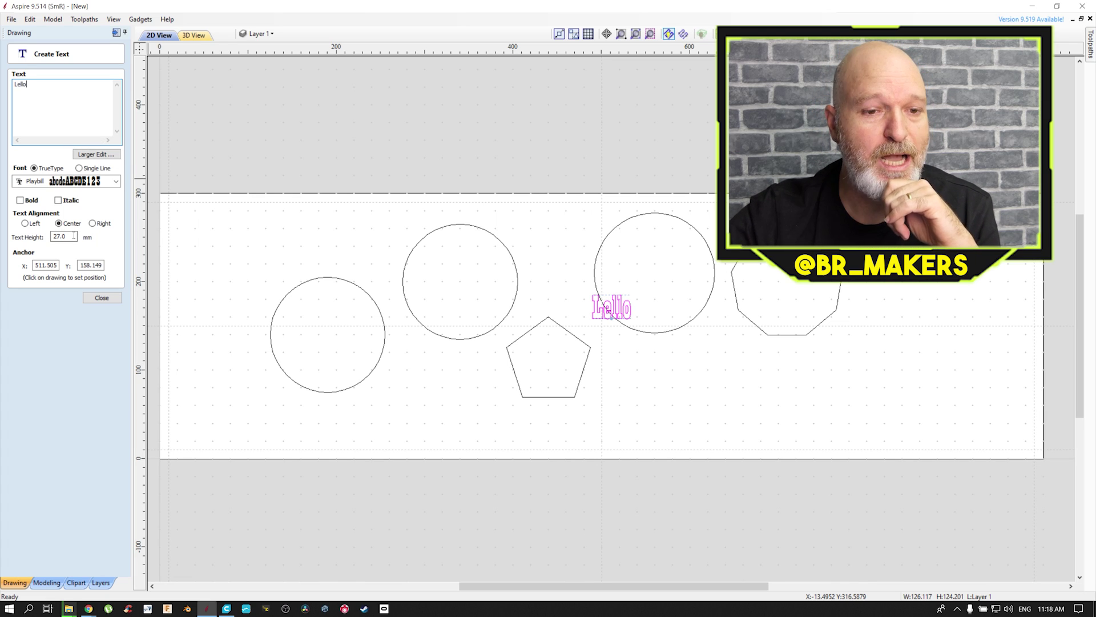
{"action": "left_click_drag", "start_coordinate": [72, 236], "coordinate": [32, 233]}
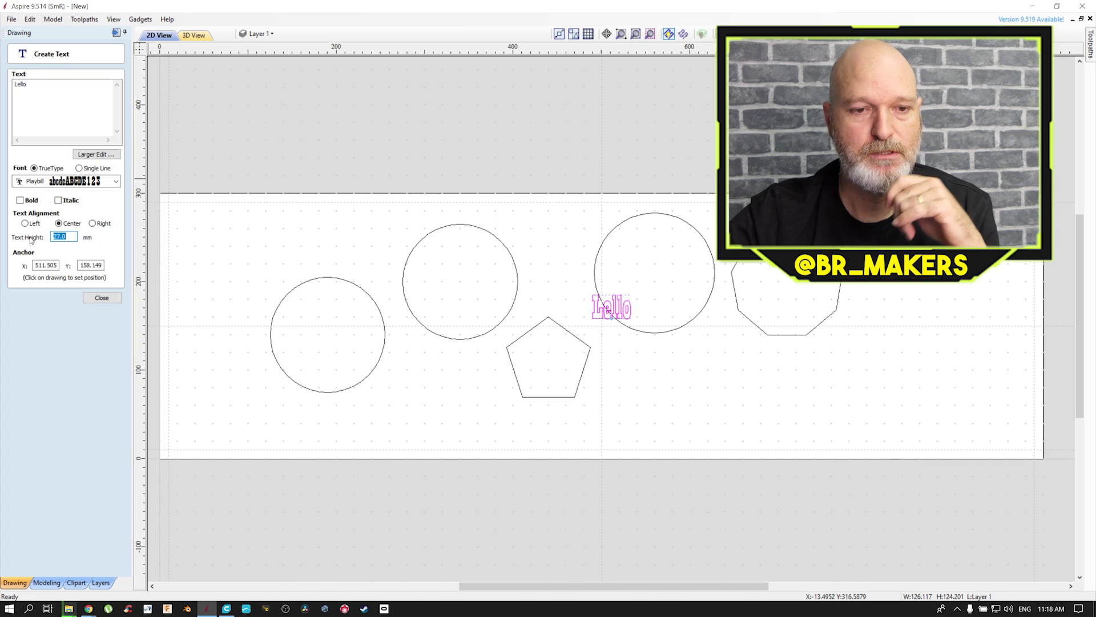
{"action": "type", "text": "36"}
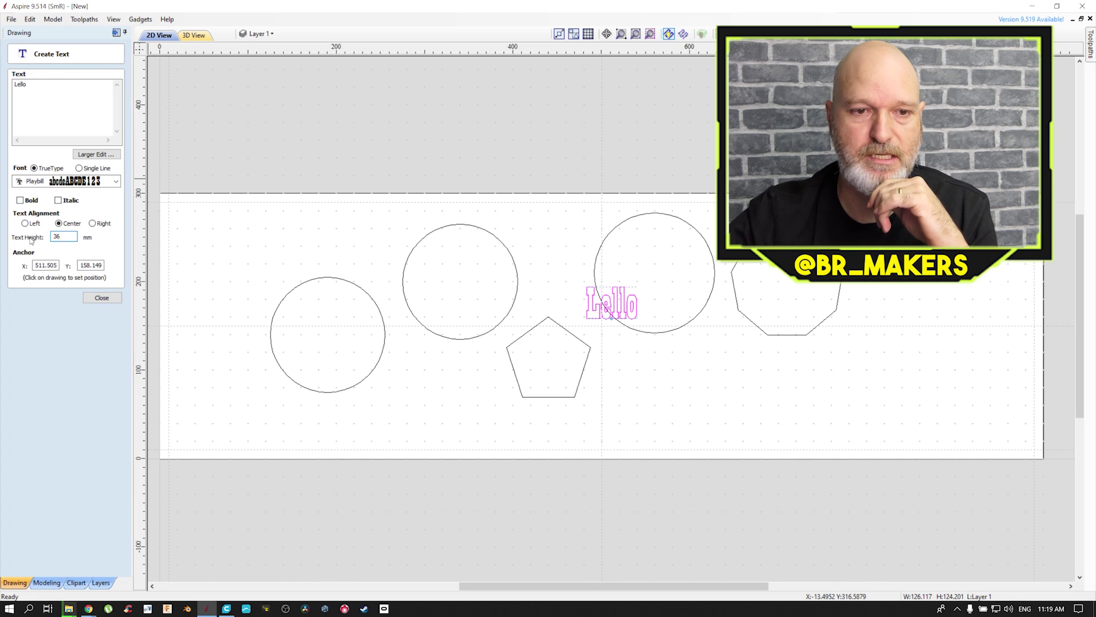
Try the fonts following Playbill on the text and set it to Rockwell Extra Bold
{"action": "left_click", "coordinate": [116, 181]}
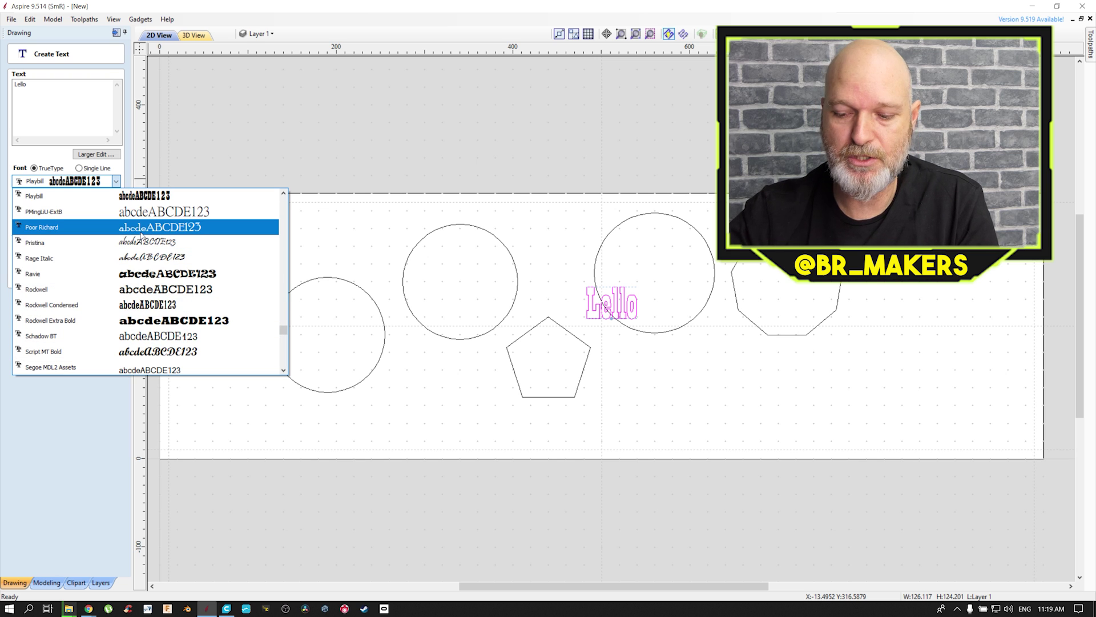
{"action": "key", "text": "Down"}
{"action": "key", "text": "Down"}
{"action": "key", "text": "Down"}
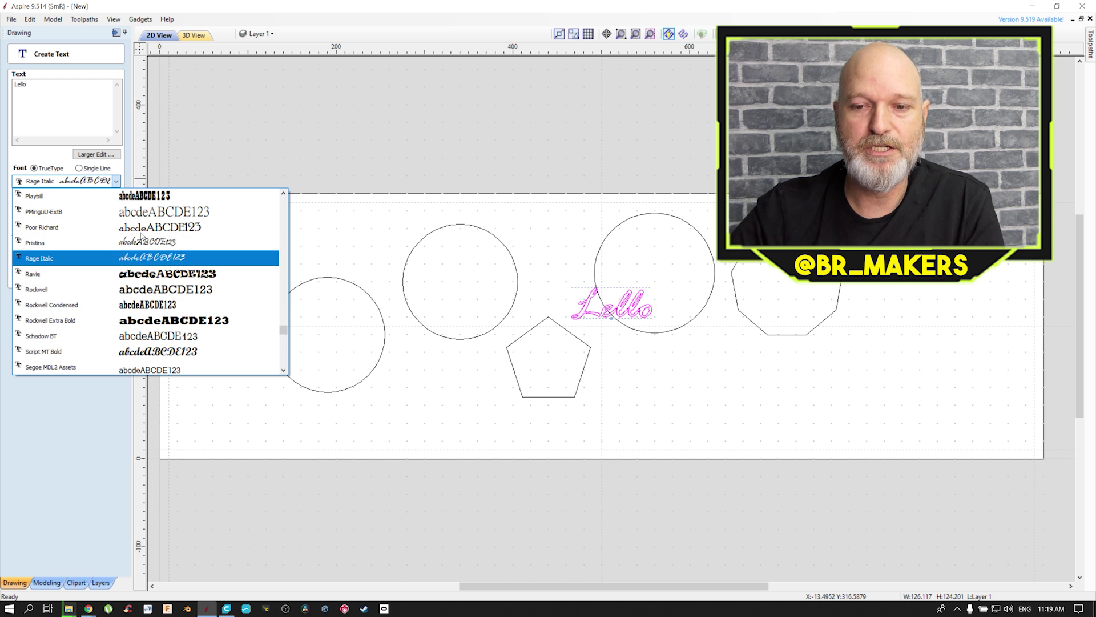
{"action": "key", "text": "Down"}
{"action": "key", "text": "Down"}
{"action": "key", "text": "Down"}
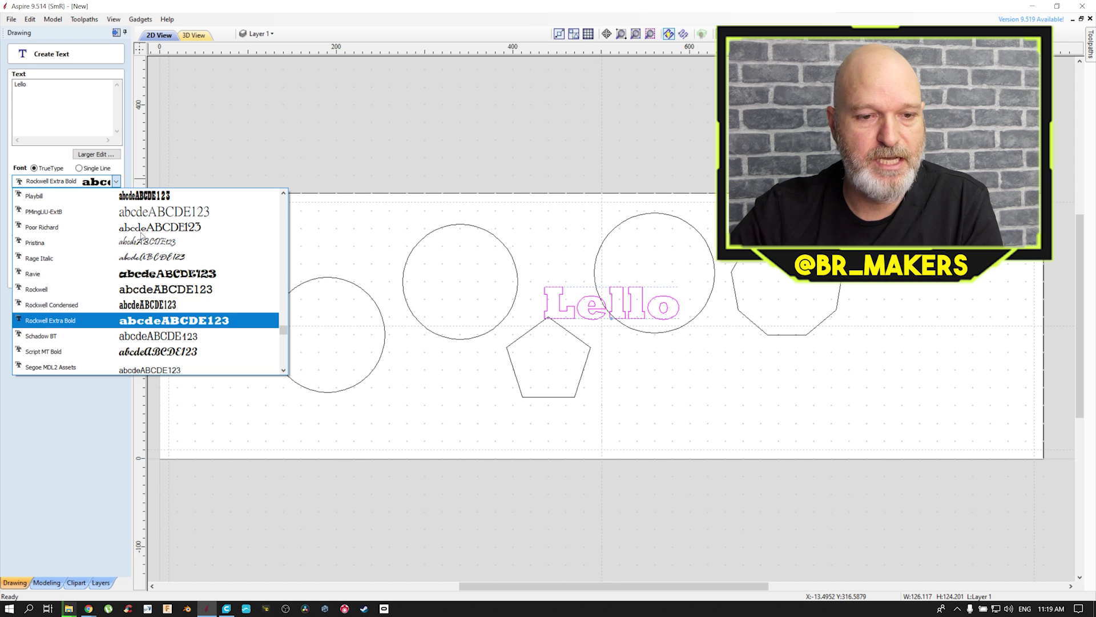
{"action": "left_click", "coordinate": [125, 327]}
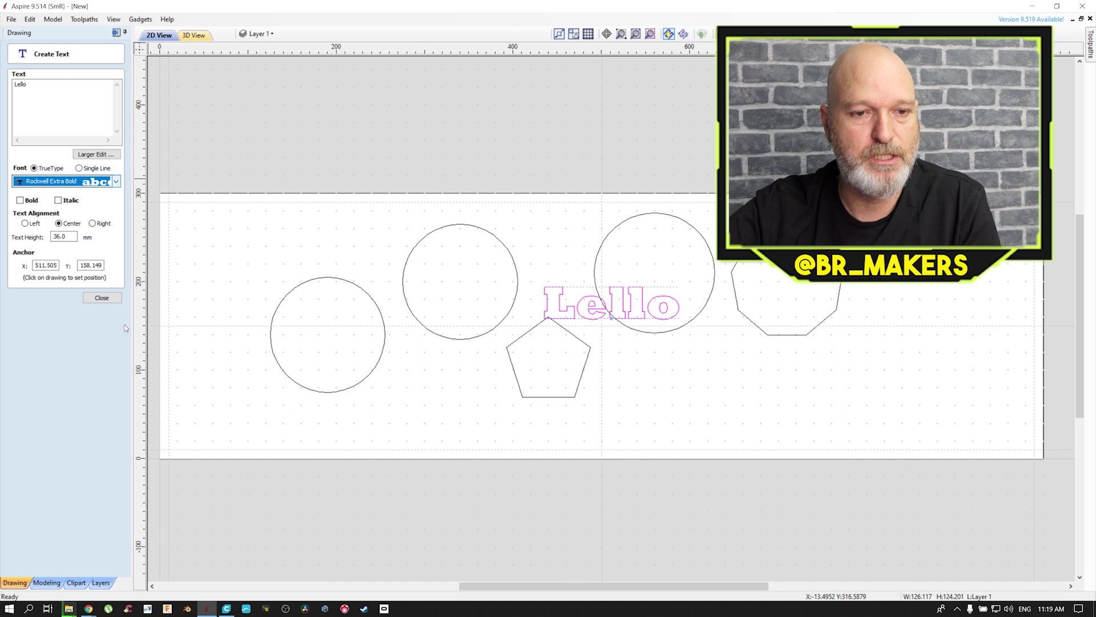
{"action": "left_click", "coordinate": [101, 298]}
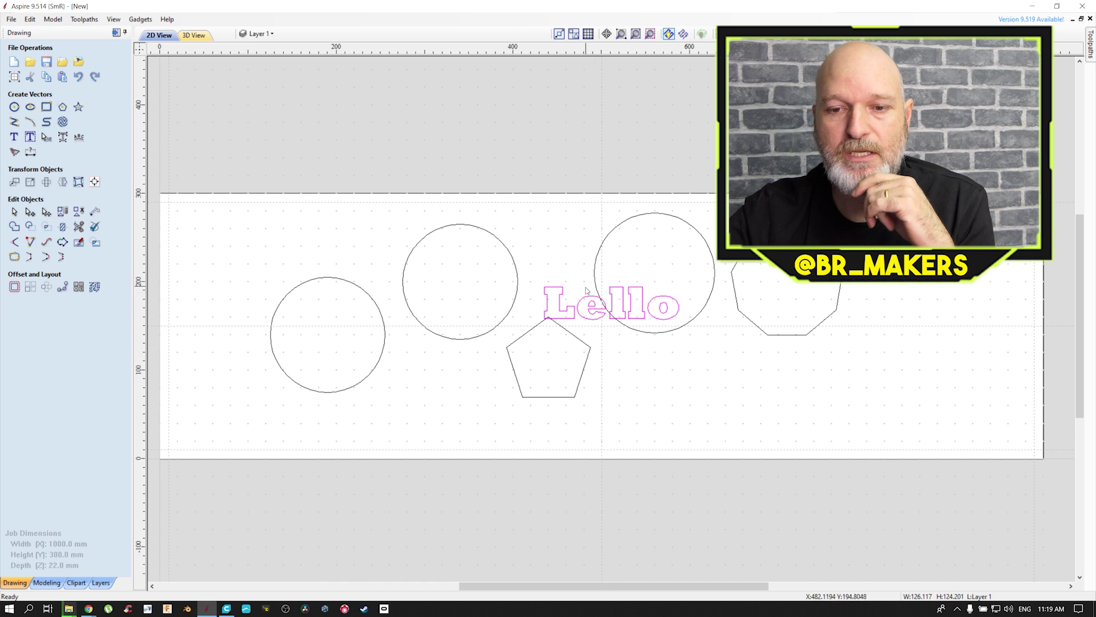
Nudge the circle near X 340, Y 200 slightly and move the text into the lower part of the 136 mm circle
{"action": "left_click", "coordinate": [519, 277]}
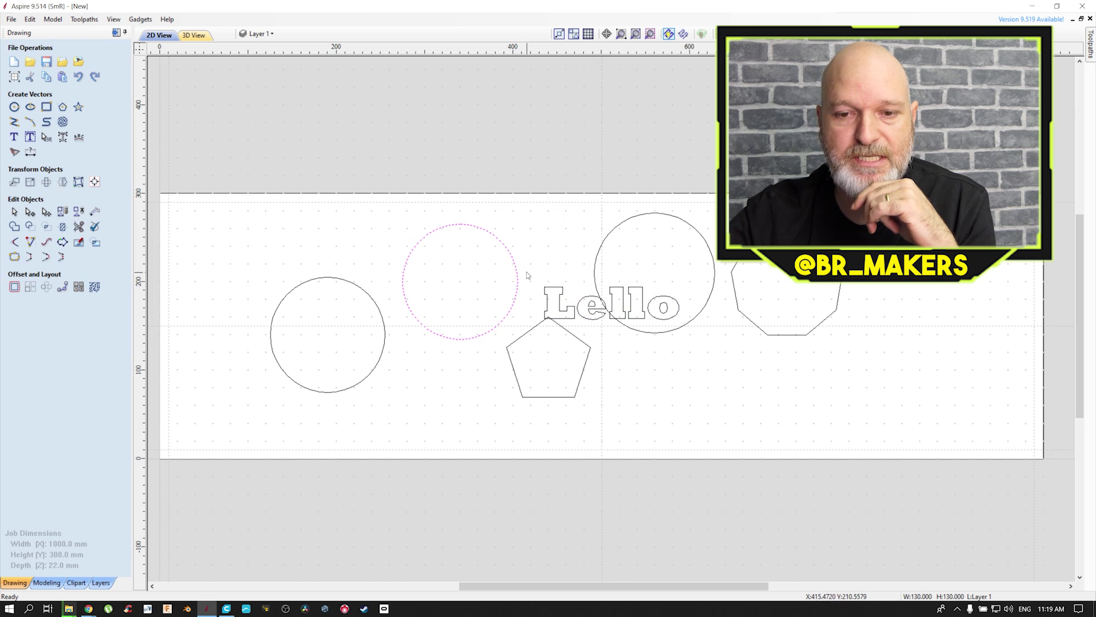
{"action": "left_click", "coordinate": [518, 275]}
{"action": "mouse_move", "coordinate": [517, 269]}
{"action": "left_mouse_down"}
{"action": "mouse_move", "coordinate": [509, 279]}
{"action": "mouse_move", "coordinate": [504, 261]}
{"action": "mouse_move", "coordinate": [517, 266]}
{"action": "mouse_move", "coordinate": [535, 246]}
{"action": "mouse_move", "coordinate": [511, 254]}
{"action": "mouse_move", "coordinate": [518, 264]}
{"action": "left_mouse_up"}
{"action": "left_click", "coordinate": [563, 298]}
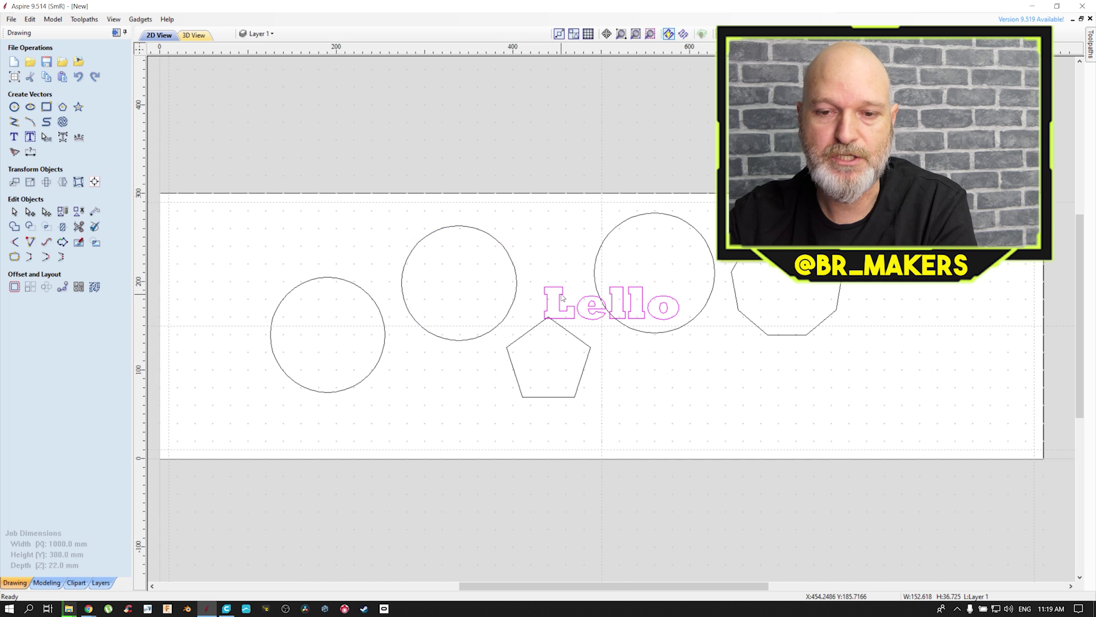
{"action": "left_click_drag", "start_coordinate": [564, 298], "coordinate": [608, 289]}
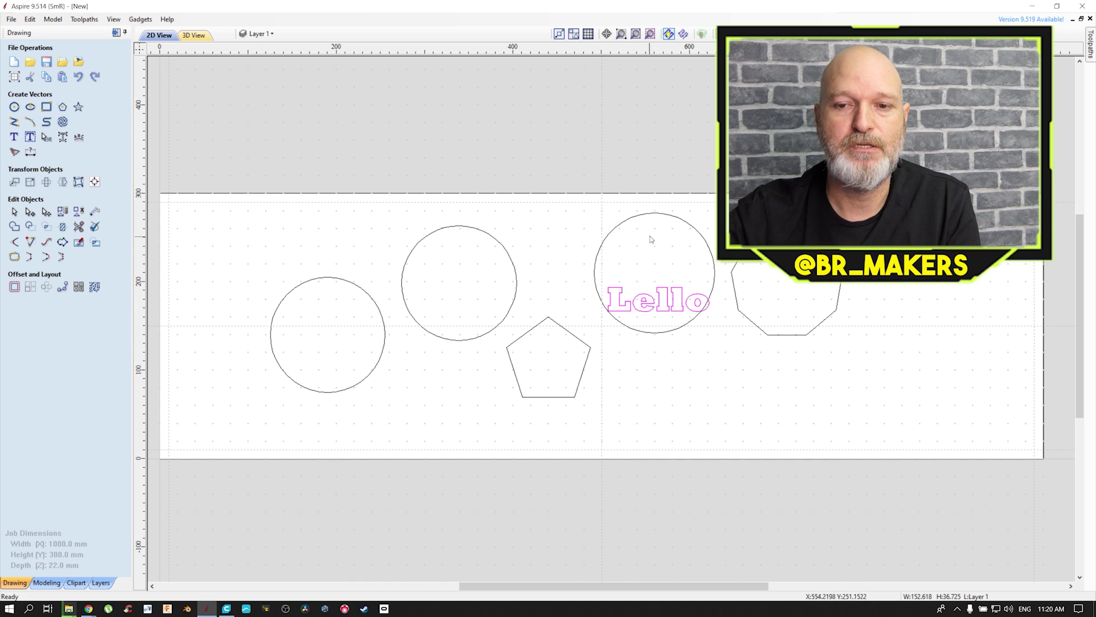
Select the 136 mm circle together with the text and centre both in the material, horizontally and vertically
{"action": "left_click", "coordinate": [620, 226], "text": "shift"}
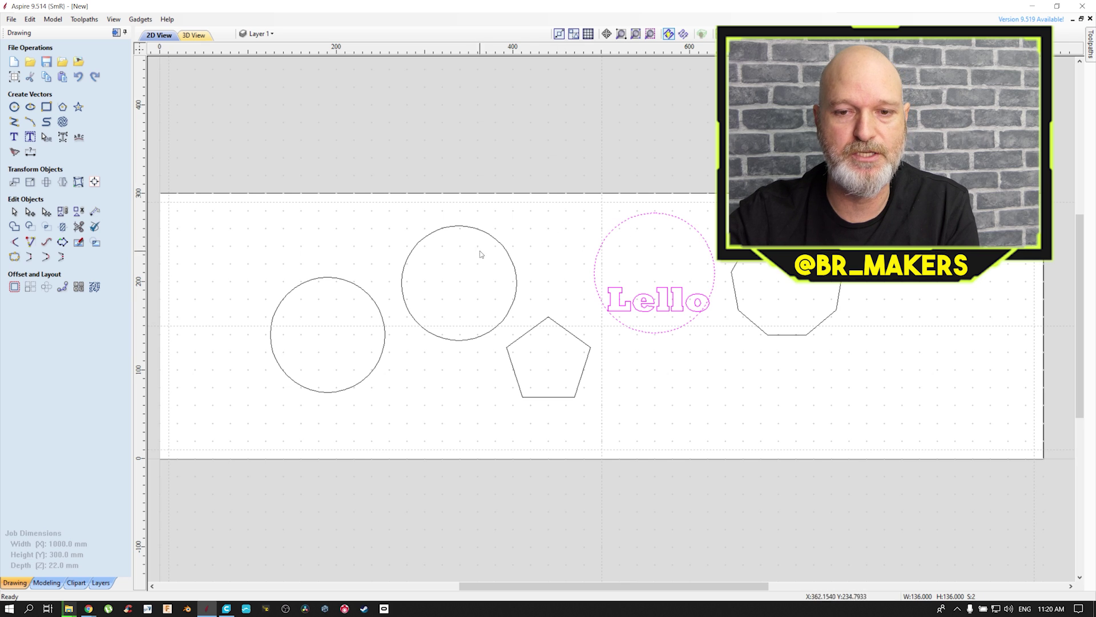
{"action": "left_click", "coordinate": [516, 269], "text": "shift"}
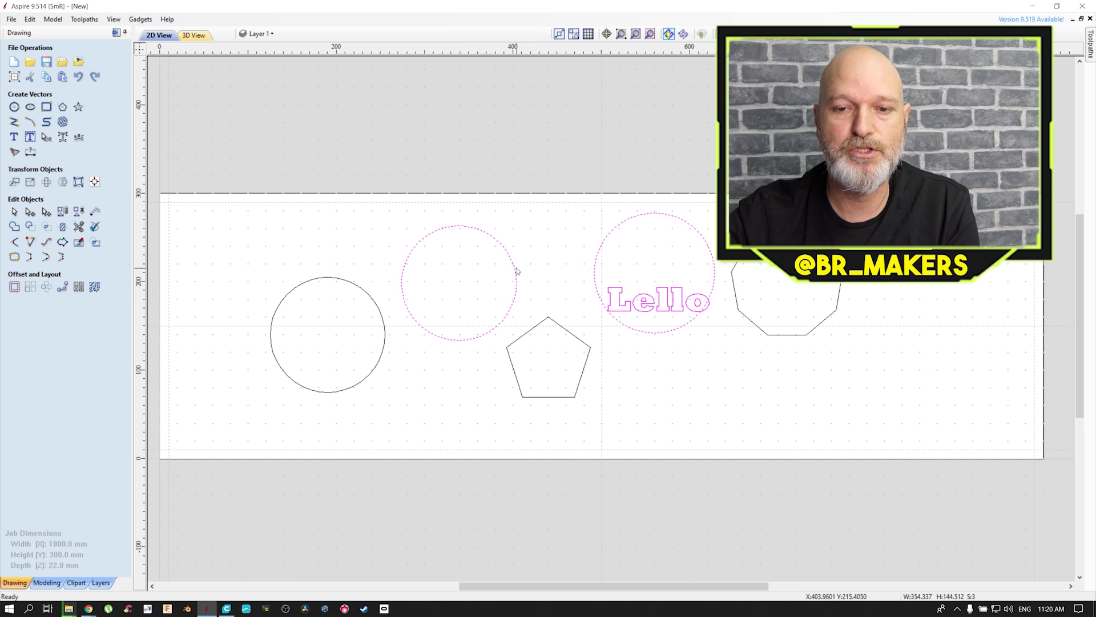
{"action": "left_click", "coordinate": [517, 271], "text": "shift"}
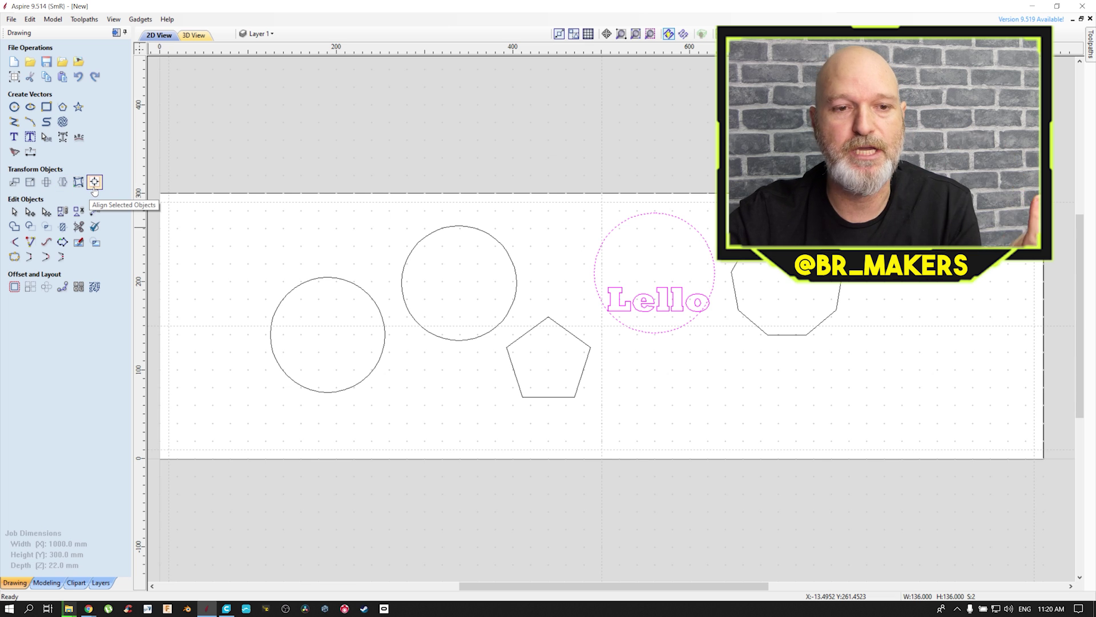
{"action": "left_click", "coordinate": [94, 183]}
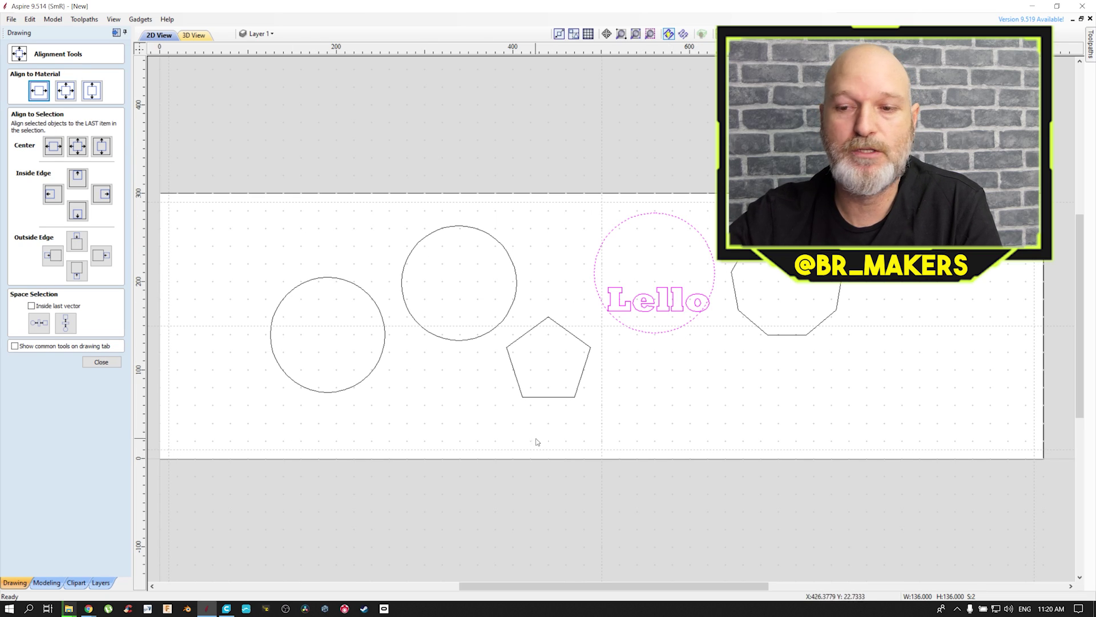
{"action": "left_click", "coordinate": [61, 96]}
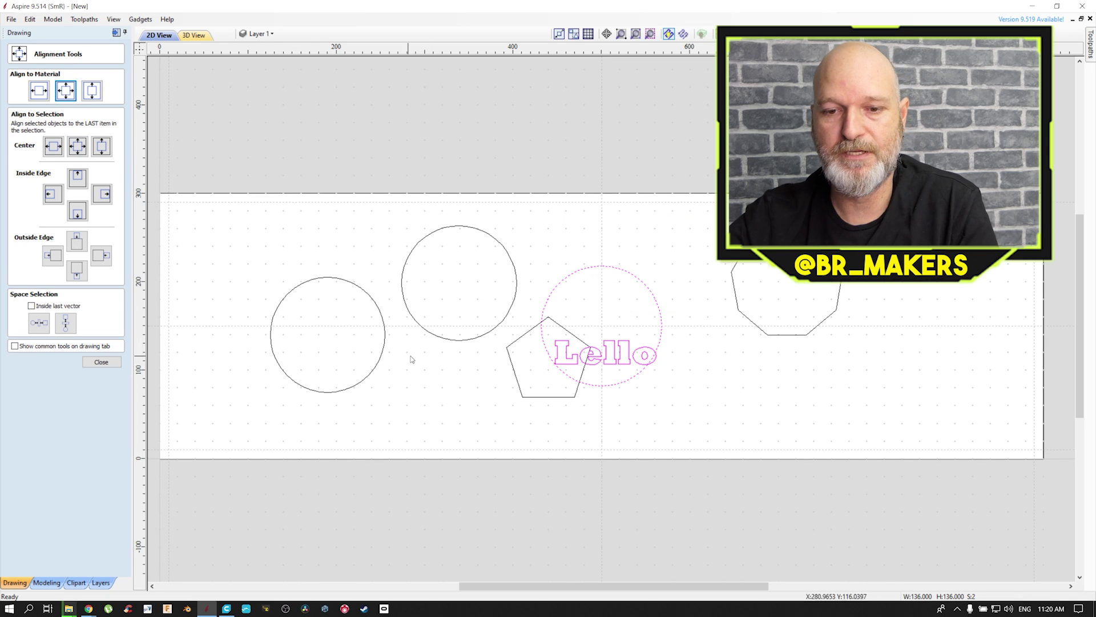
Delete the two 130 mm circles, the pentagon and the nine-sided polygon, keeping the centred circle and its text
{"action": "left_click_drag", "start_coordinate": [520, 322], "coordinate": [320, 410]}
{"action": "key", "text": "Delete"}
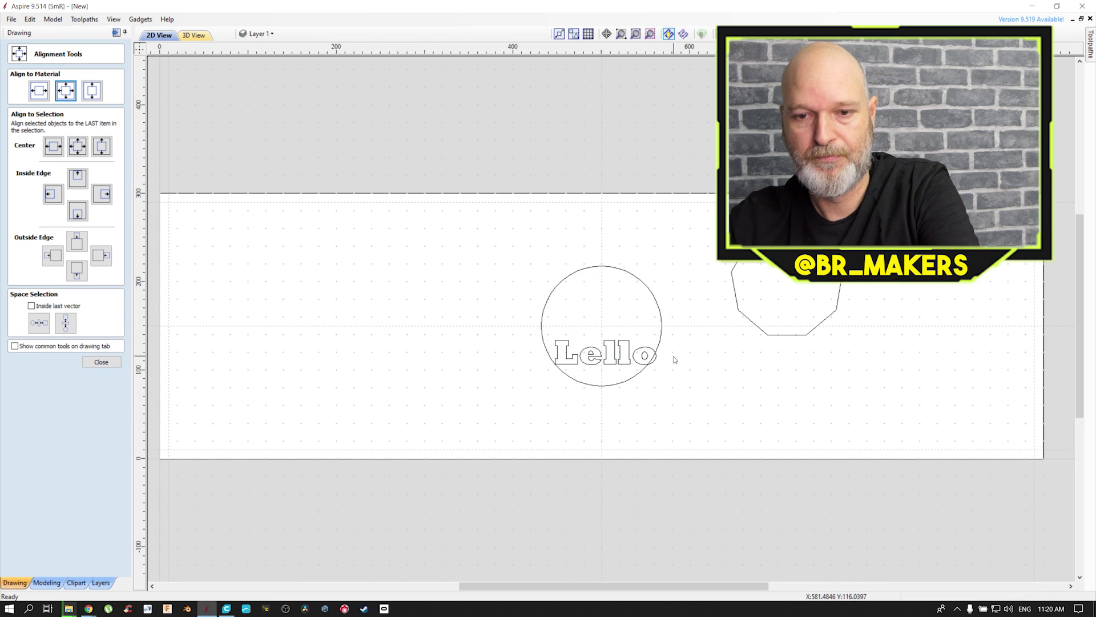
{"action": "left_click_drag", "start_coordinate": [737, 334], "coordinate": [737, 334]}
{"action": "key", "text": "Delete"}
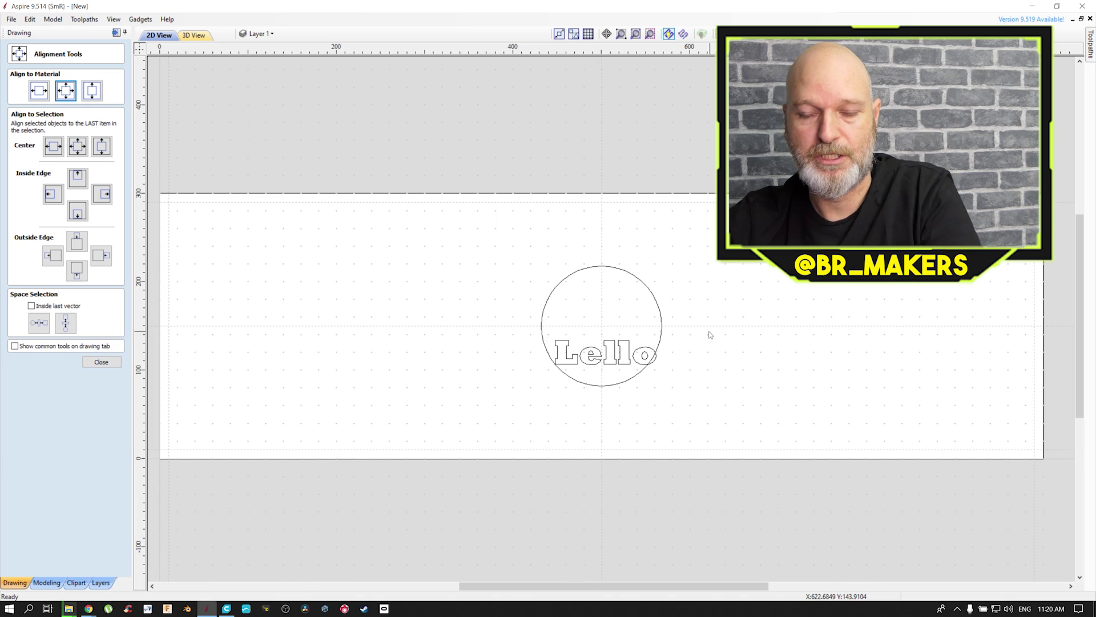
Select the text and the circle, with the circle last, and centre the text on the circle horizontally and vertically
{"action": "left_click", "coordinate": [604, 364]}
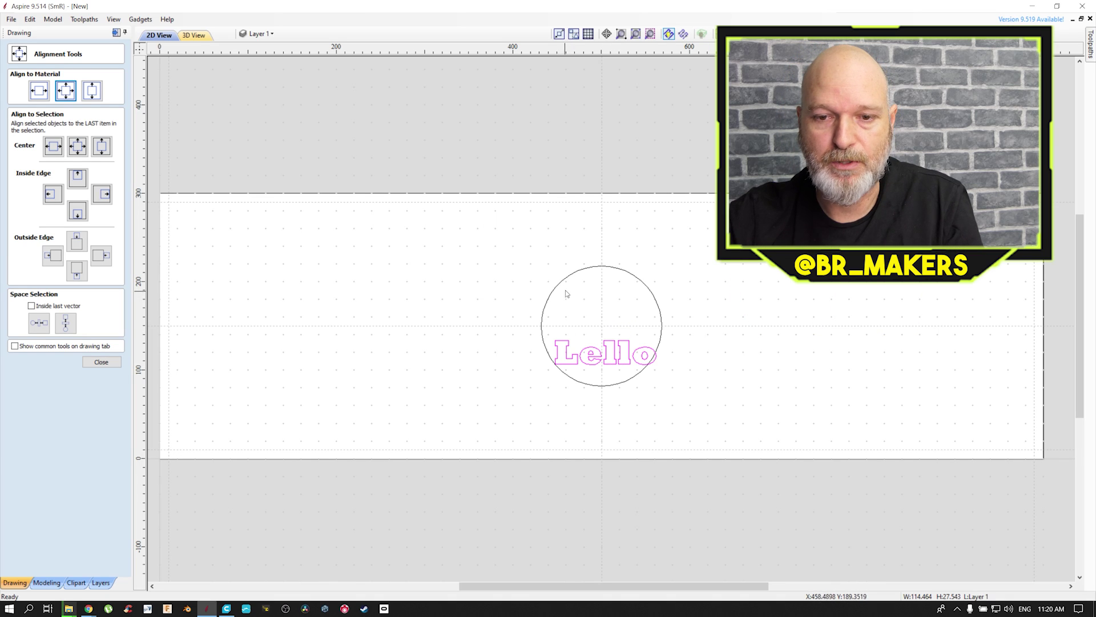
{"action": "left_click", "coordinate": [531, 319], "text": "shift"}
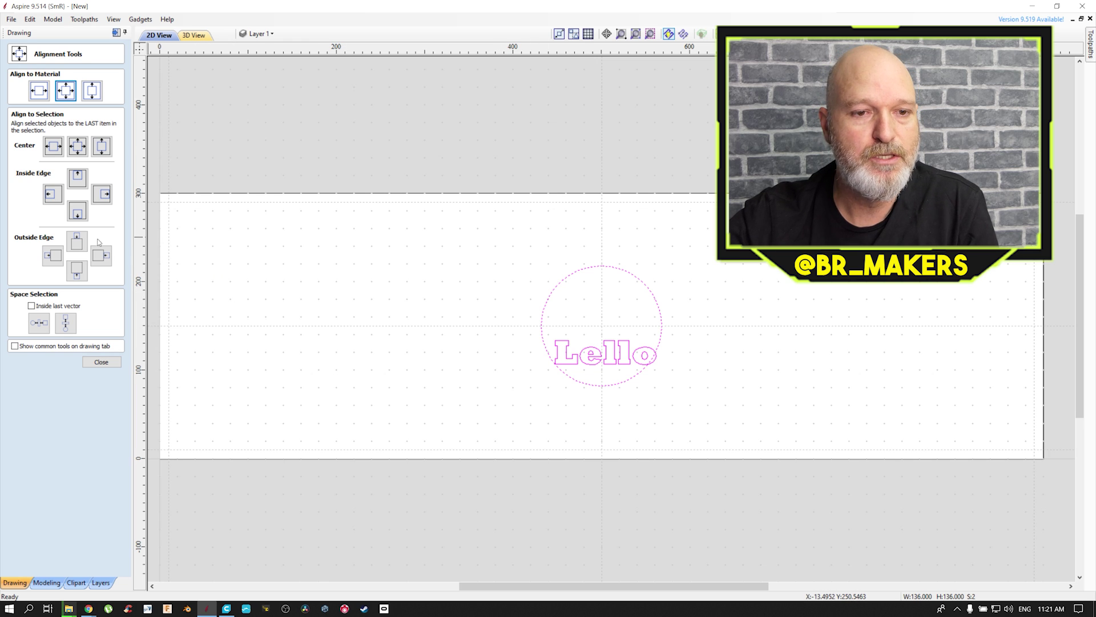
{"action": "left_click", "coordinate": [57, 150]}
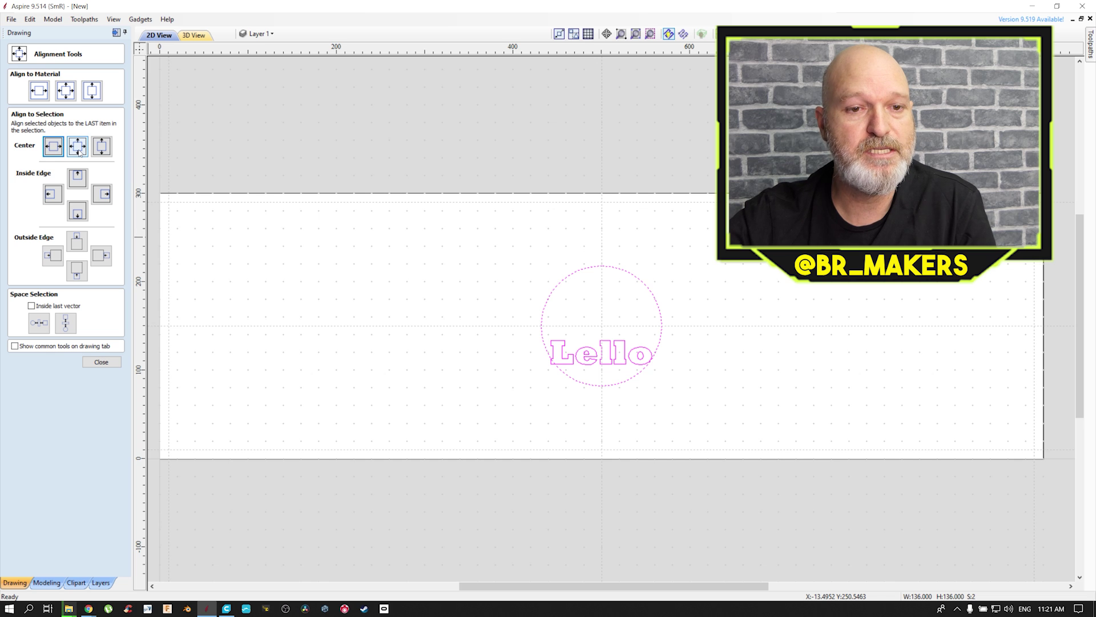
{"action": "left_click", "coordinate": [103, 148]}
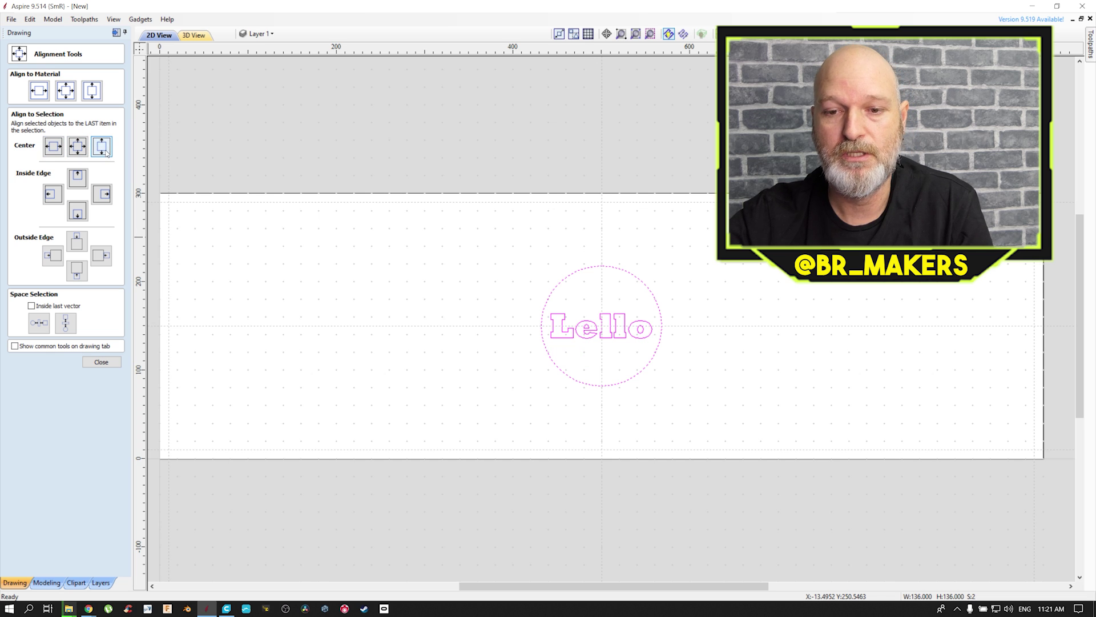
{"action": "key", "text": "ctrl+z"}
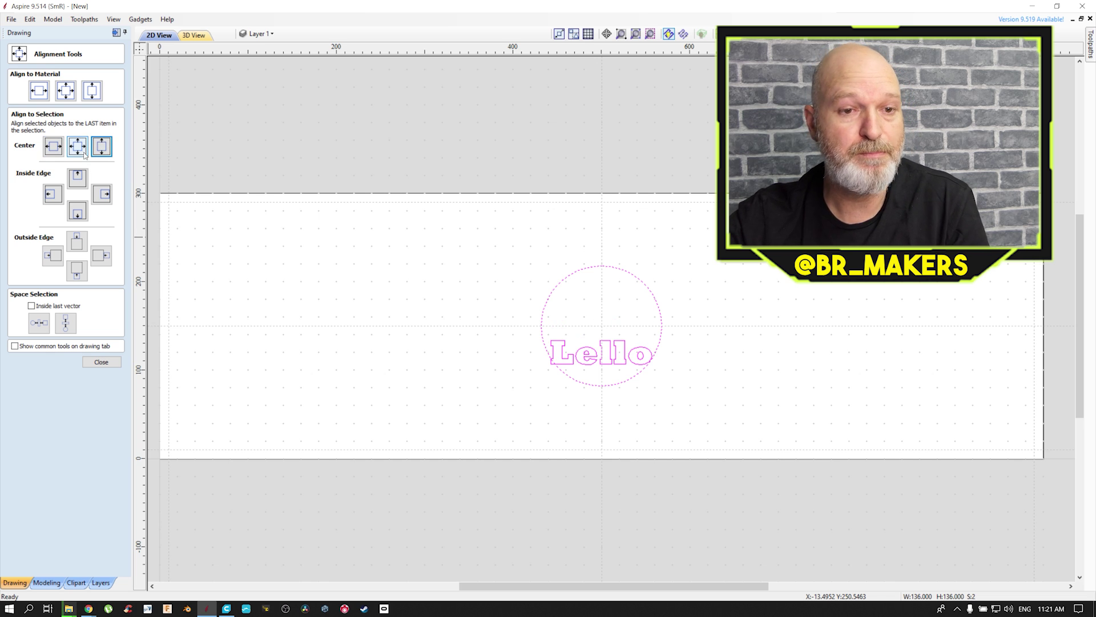
{"action": "left_click", "coordinate": [80, 147]}
{"action": "left_click", "coordinate": [82, 148]}
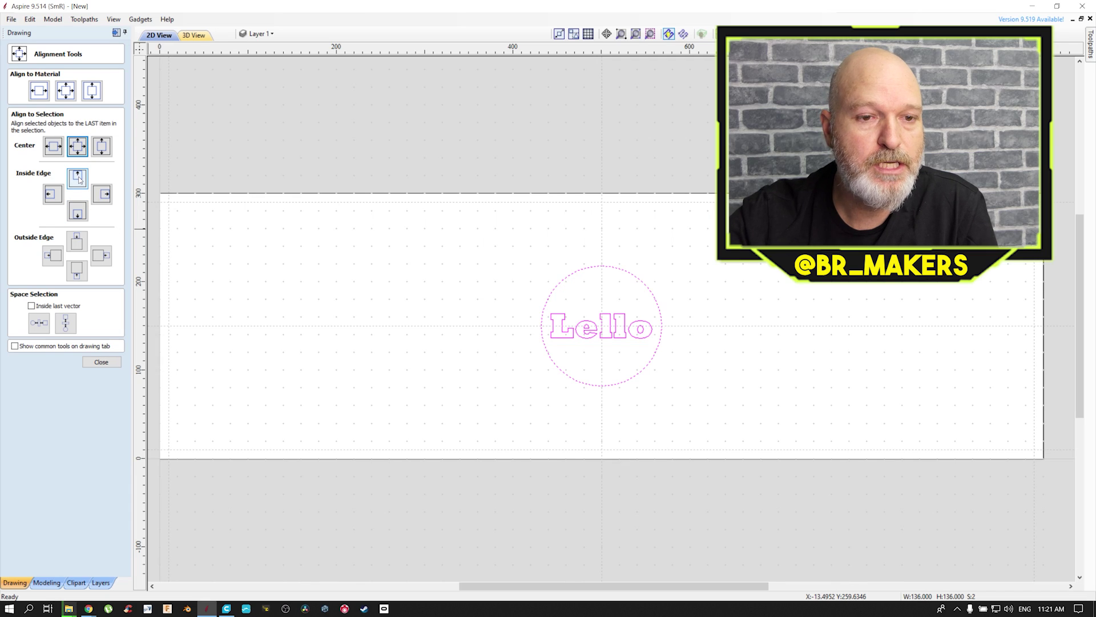
Try aligning the text to the circle's inside left, right and top edges and to its outside top edge
{"action": "left_click", "coordinate": [58, 198]}
{"action": "left_click", "coordinate": [103, 194]}
{"action": "left_click", "coordinate": [78, 179]}
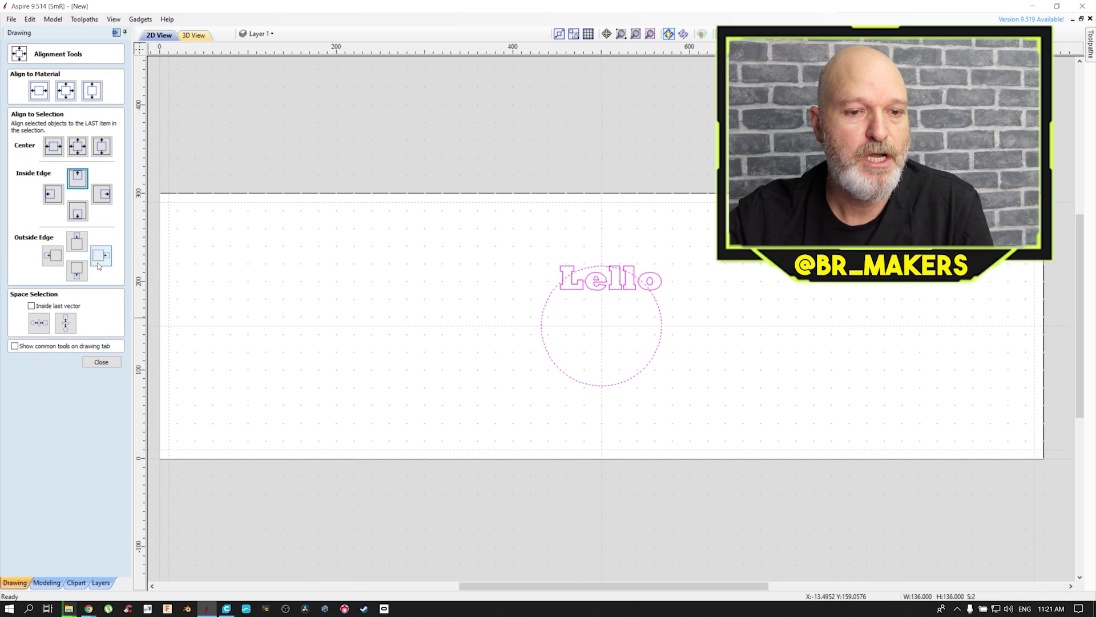
{"action": "left_click", "coordinate": [76, 247]}
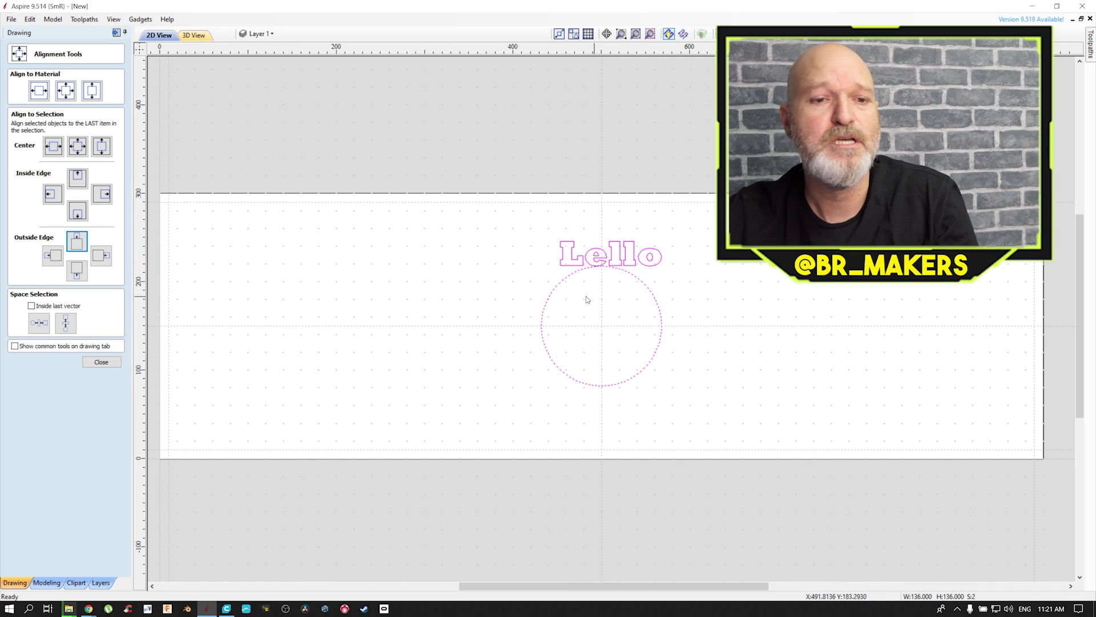
Centre the text on the circle horizontally and vertically, deselect both objects and finish aligning
{"action": "left_click", "coordinate": [76, 151]}
{"action": "left_click", "coordinate": [745, 296]}
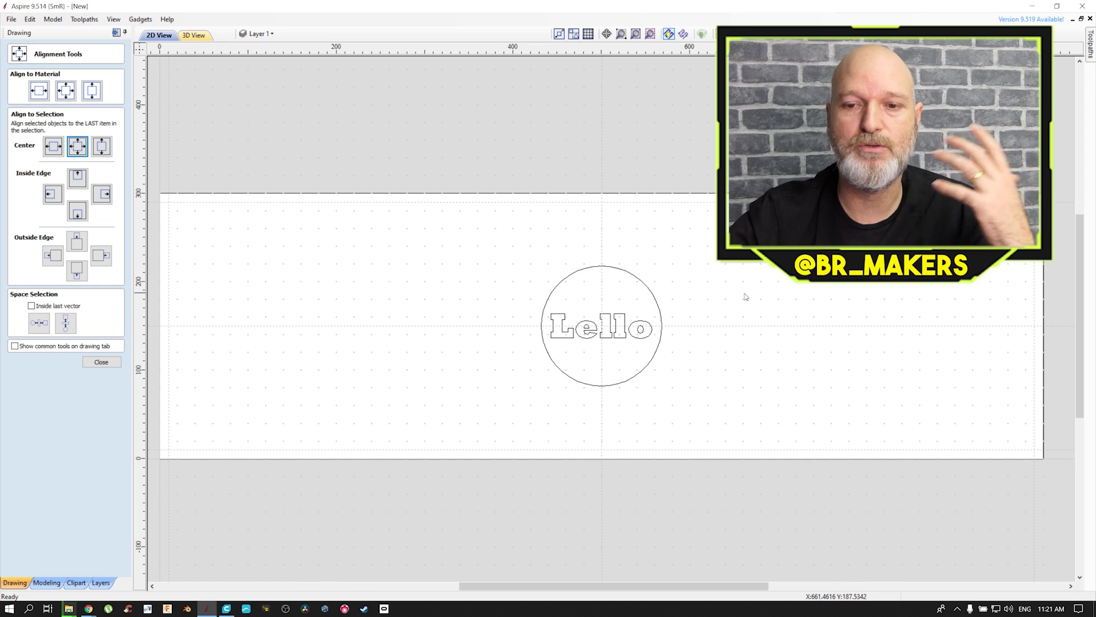
{"action": "left_click", "coordinate": [101, 362]}
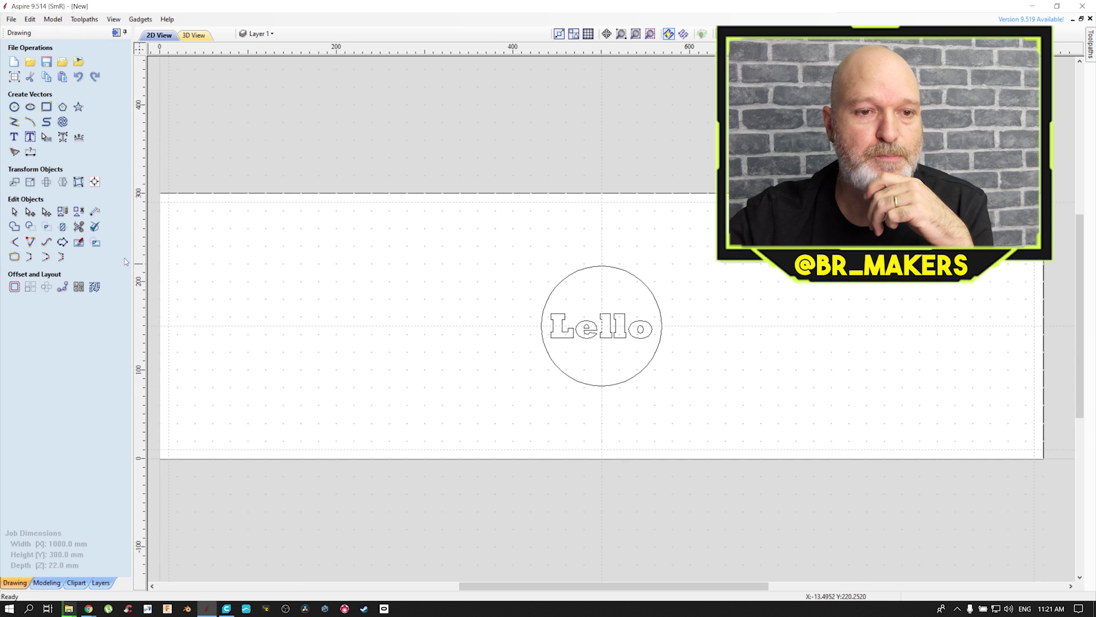
Draw a horizontal line 220 mm long beside the circle, from about X 170, Y 220 to X 390, Y 220
{"action": "left_click", "coordinate": [13, 121]}
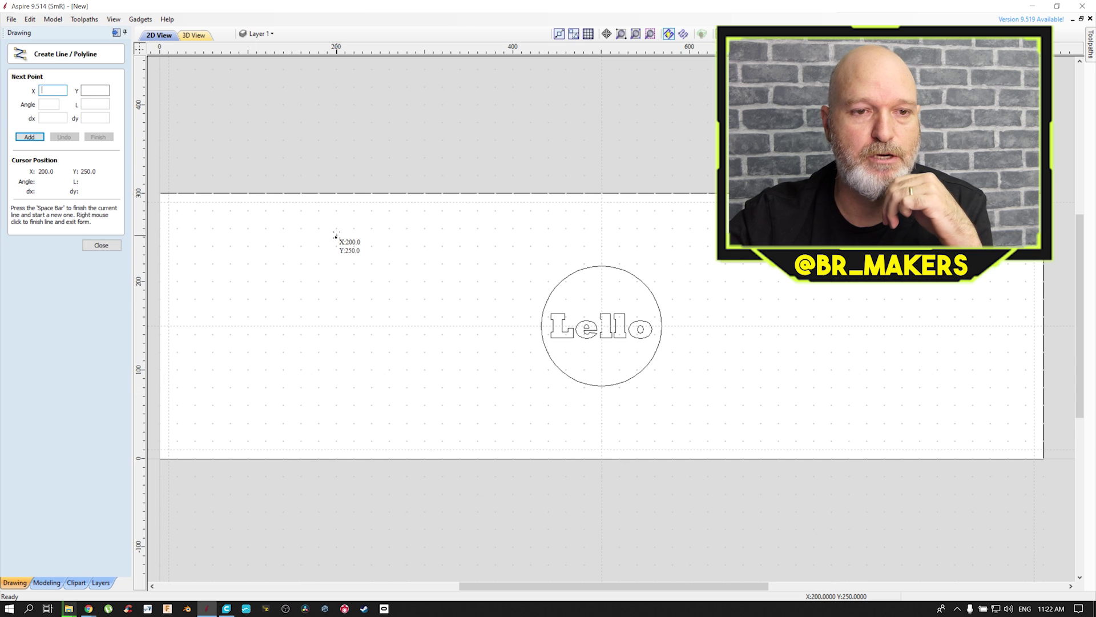
{"action": "left_click", "coordinate": [309, 263]}
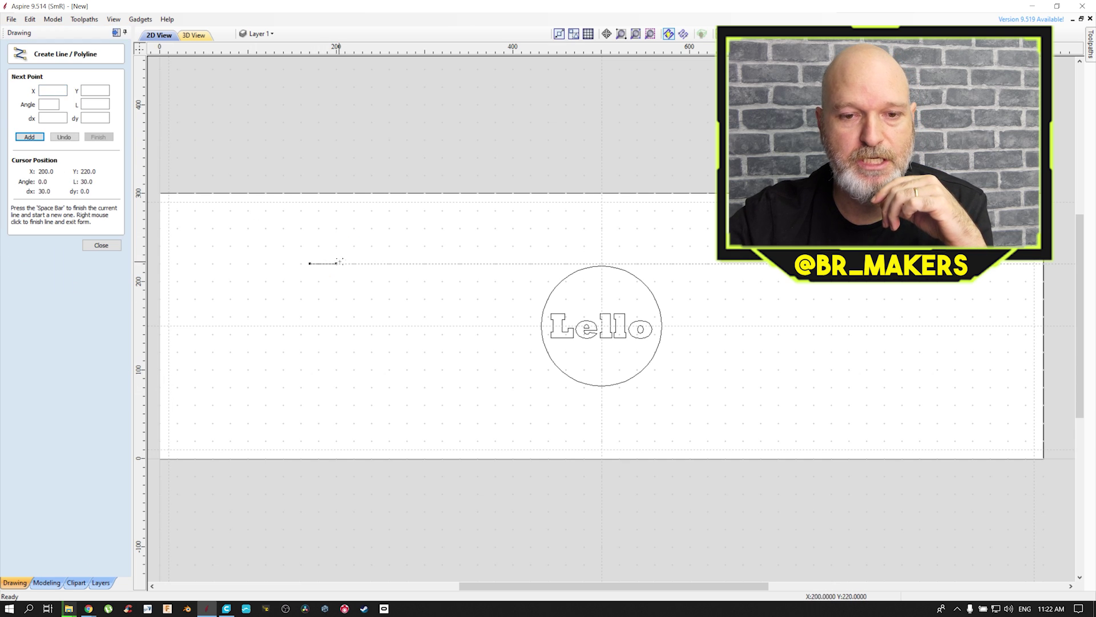
{"action": "left_click", "coordinate": [503, 263]}
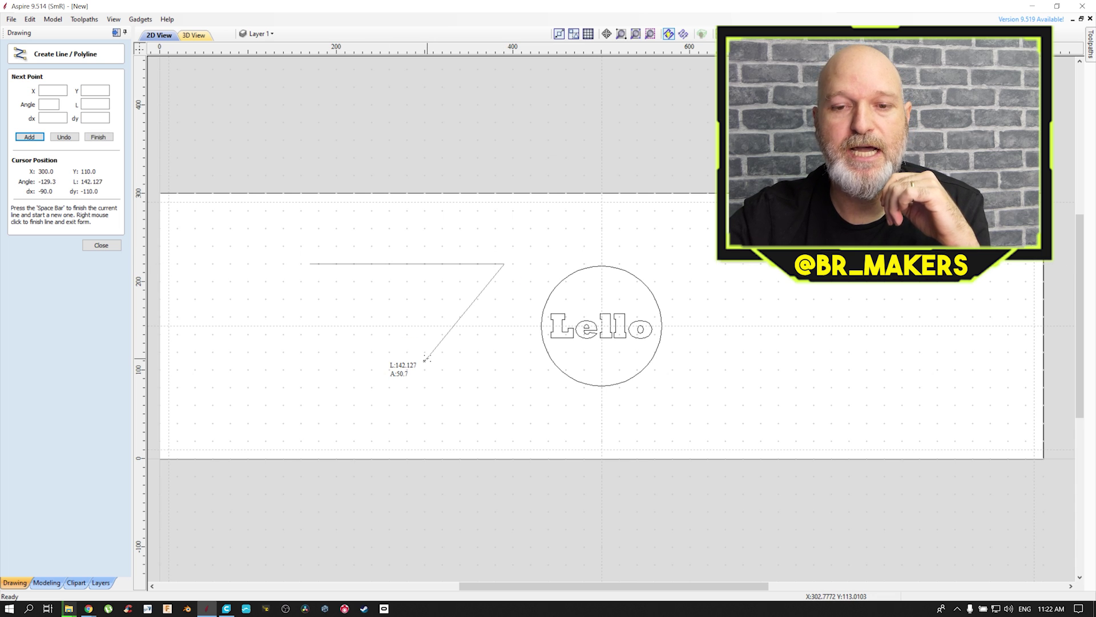
{"action": "right_click", "coordinate": [395, 388]}
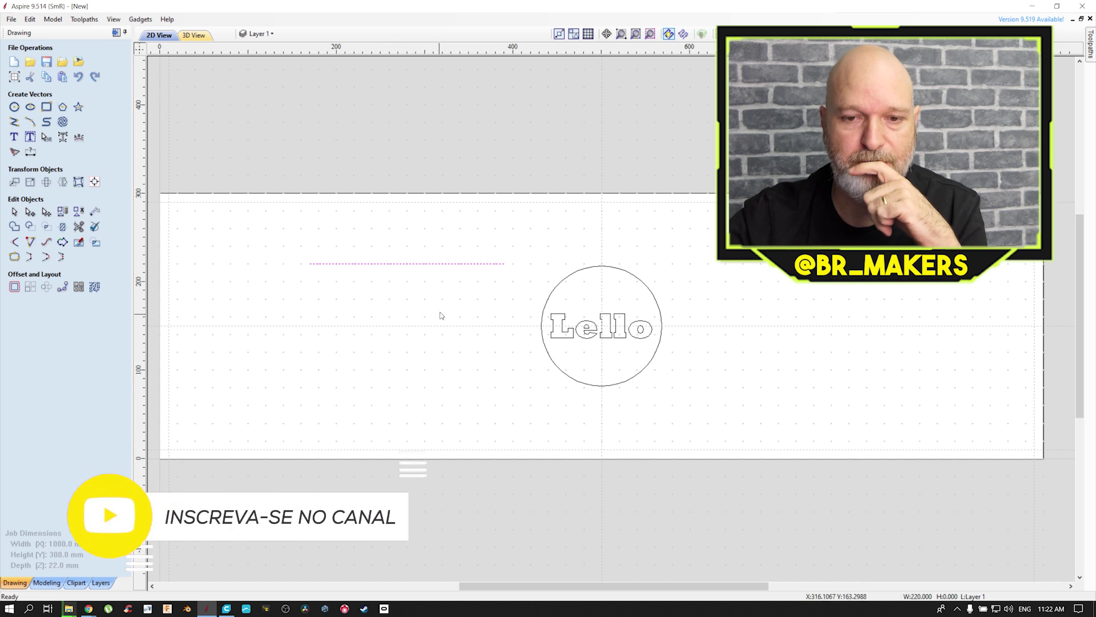
{"action": "left_click", "coordinate": [652, 282]}
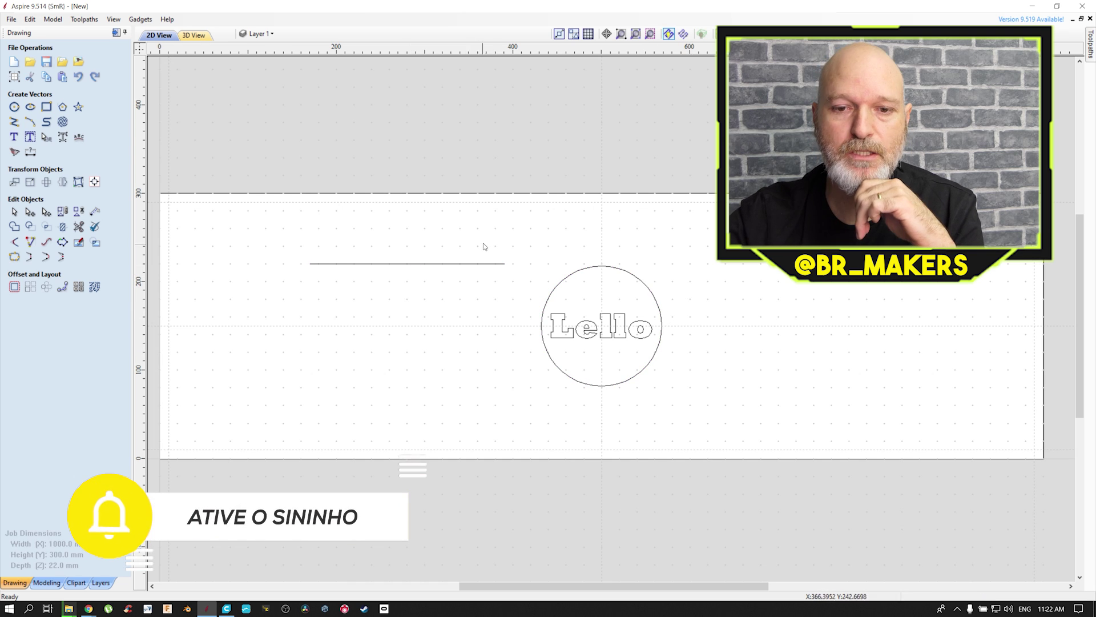
Select the horizontal line and the circle, with the circle last, and centre the line on the circle in both directions
{"action": "left_click_drag", "start_coordinate": [472, 252], "coordinate": [377, 301]}
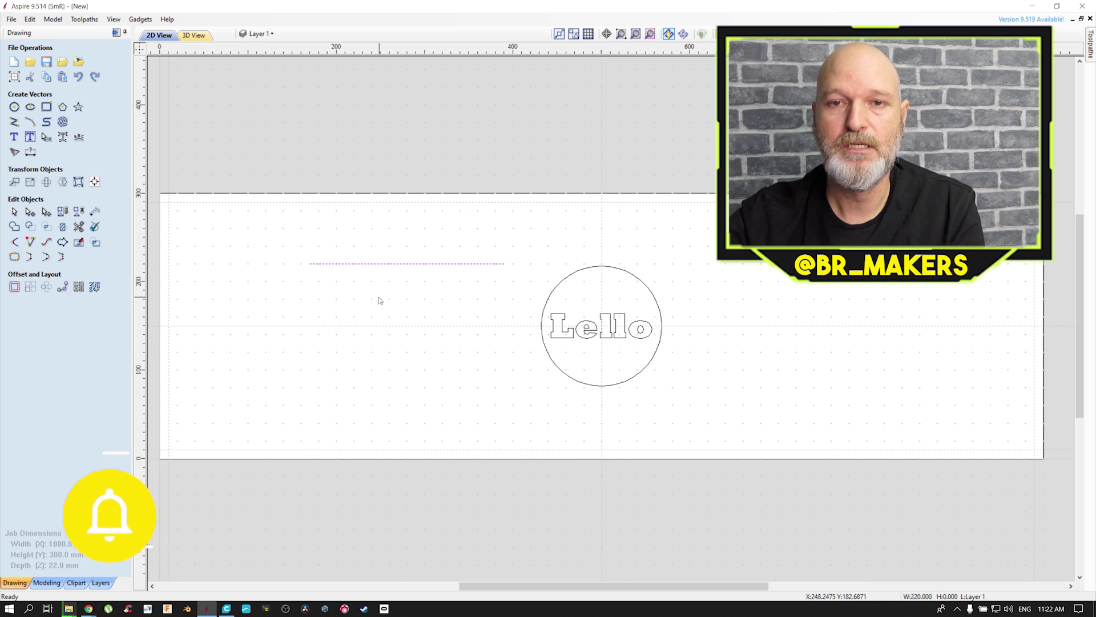
{"action": "left_click_drag", "start_coordinate": [668, 264], "coordinate": [630, 296]}
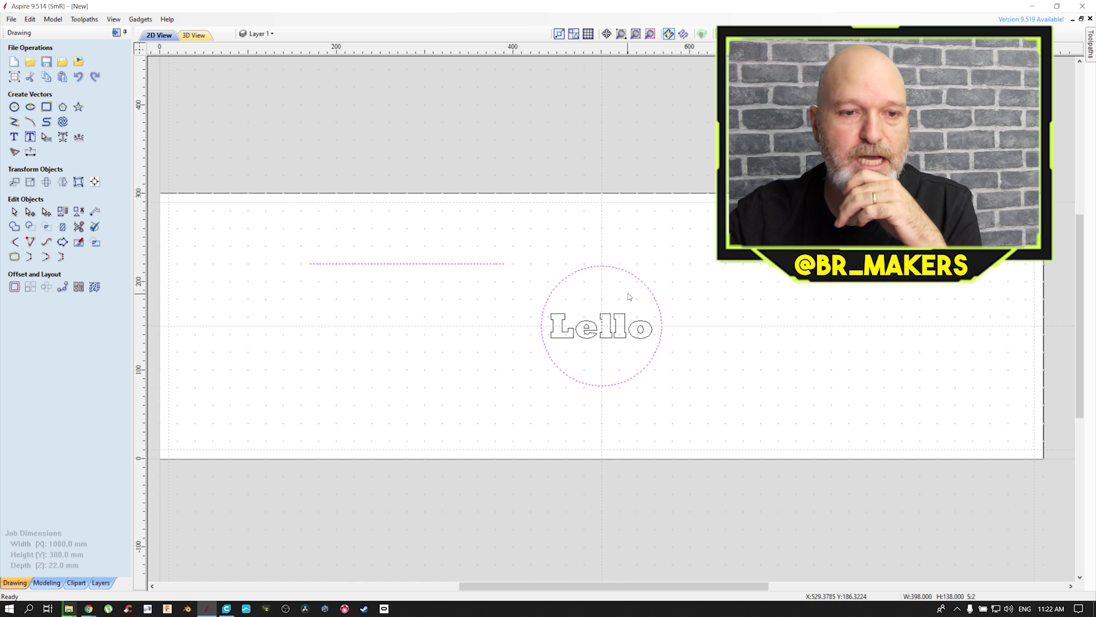
{"action": "left_click", "coordinate": [95, 185]}
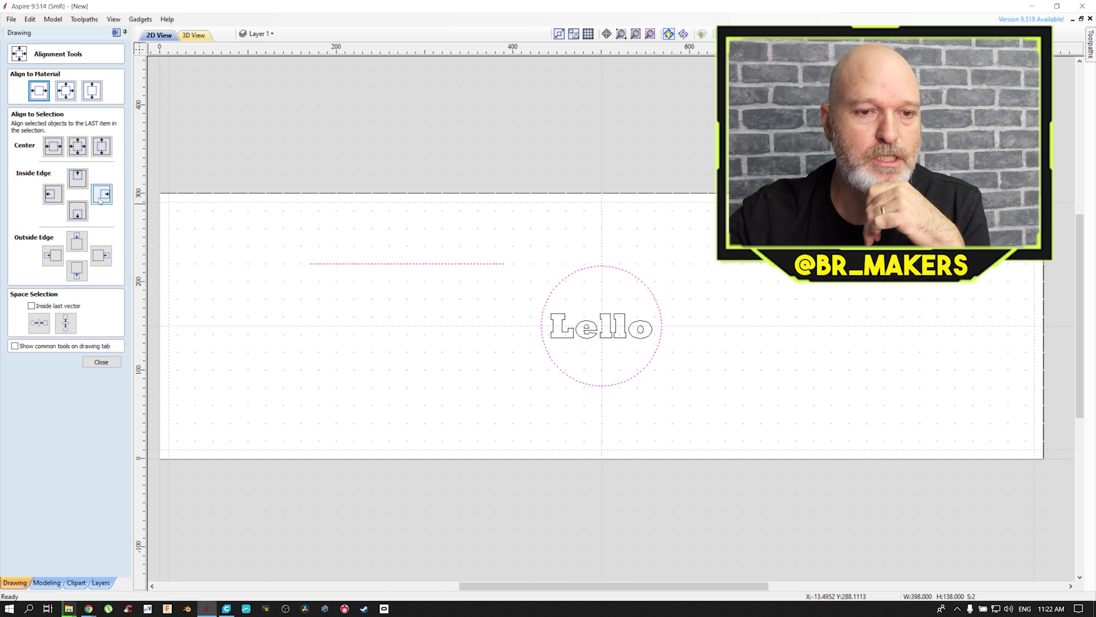
{"action": "left_click", "coordinate": [77, 150]}
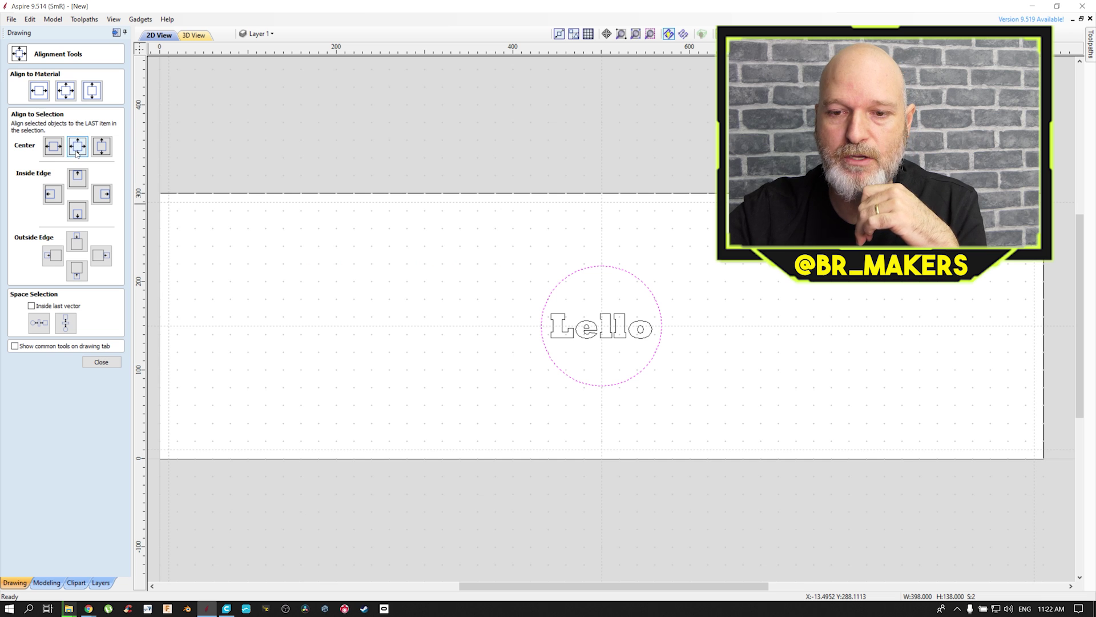
Select only the 220 mm horizontal line, finish aligning and delete the line
{"action": "left_click_drag", "start_coordinate": [477, 299], "coordinate": [460, 331]}
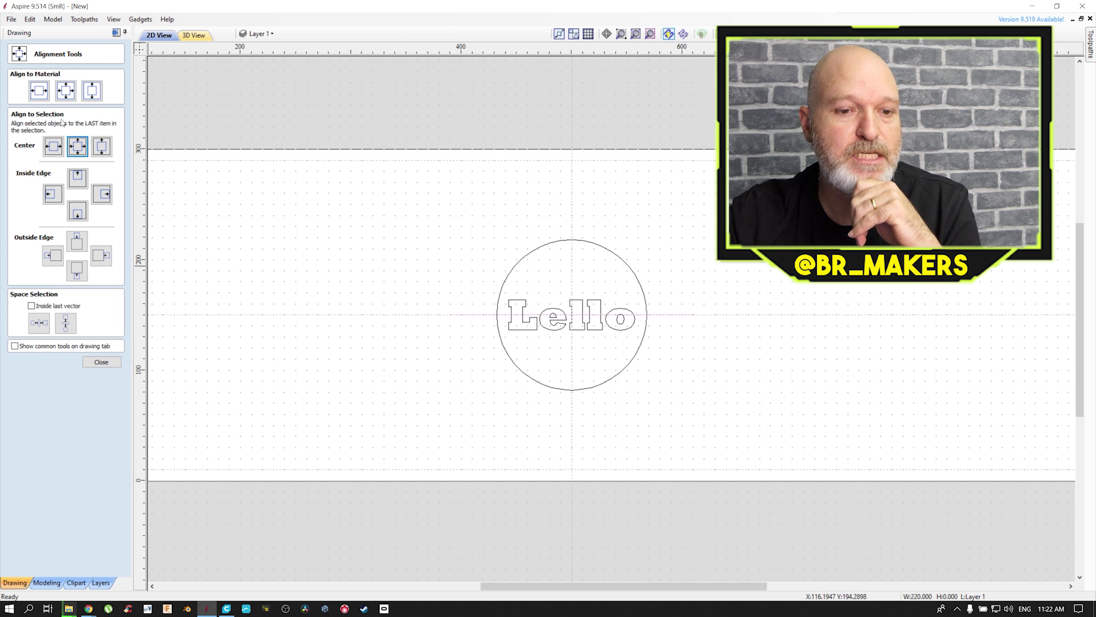
{"action": "left_click", "coordinate": [101, 362]}
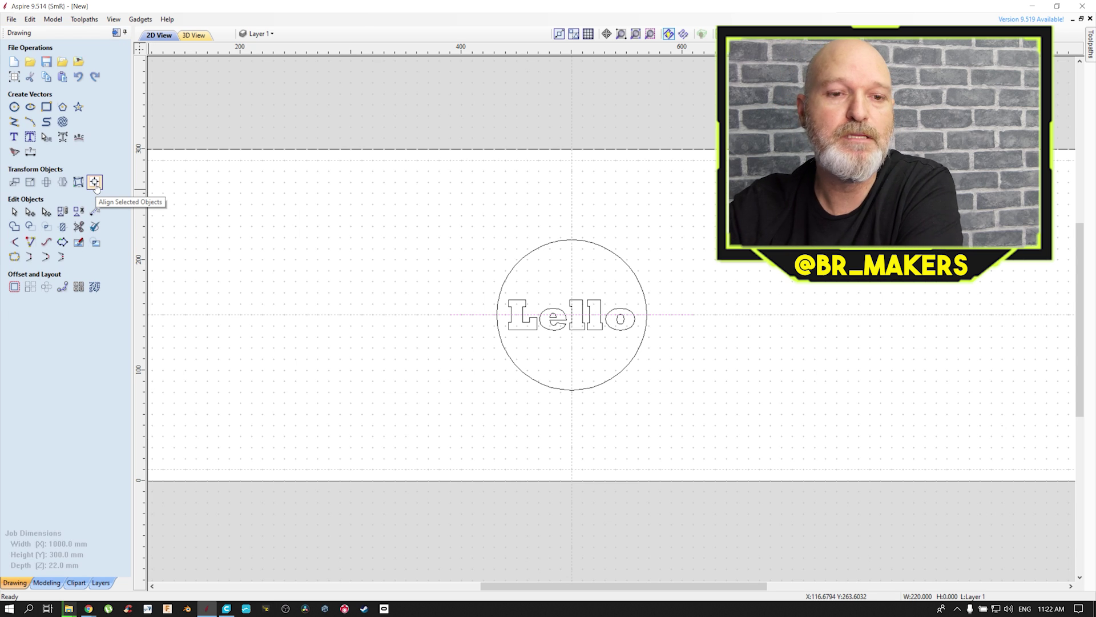
{"action": "key", "text": "Delete"}
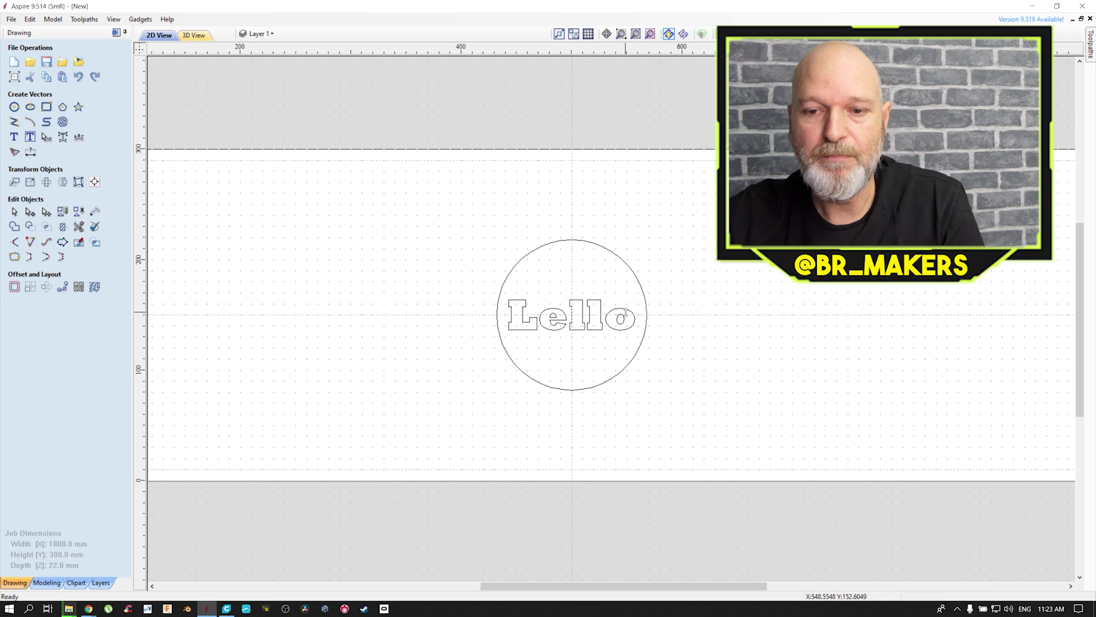
Select the text and the 136 mm circle, and wrap the text onto the circle with Text On A Curve
{"action": "left_click", "coordinate": [626, 311]}
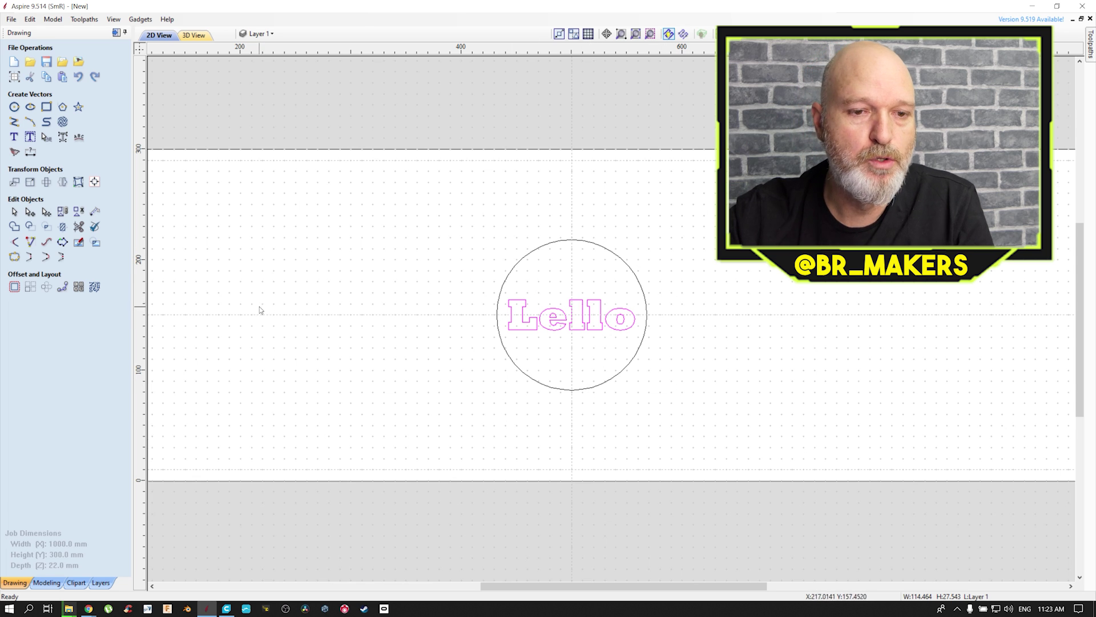
{"action": "left_click_drag", "start_coordinate": [557, 256], "coordinate": [490, 282]}
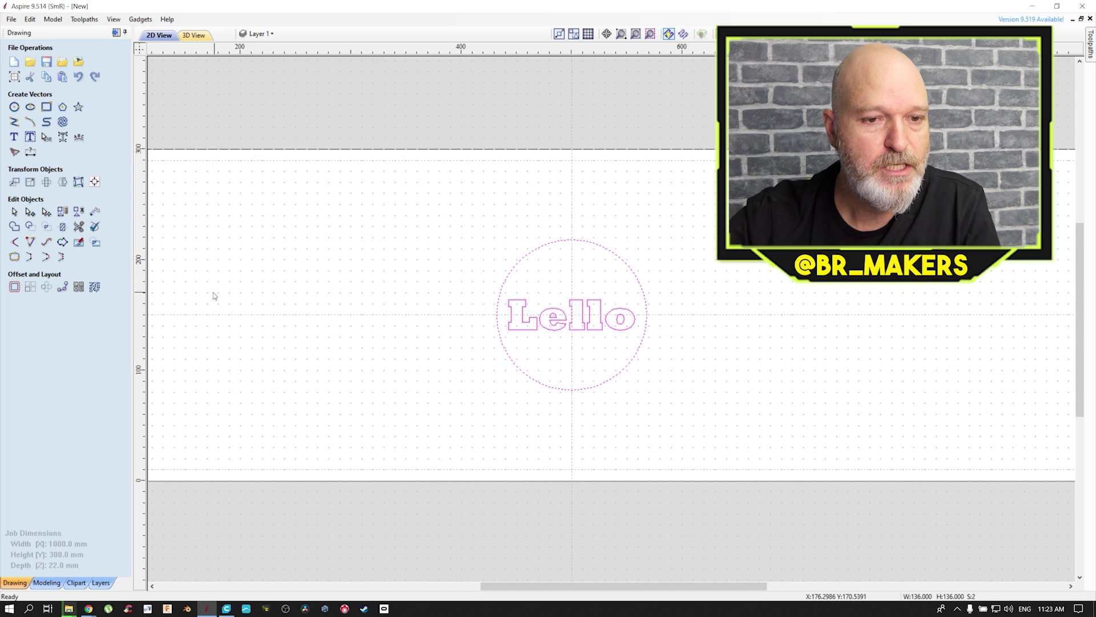
{"action": "left_click", "coordinate": [80, 137]}
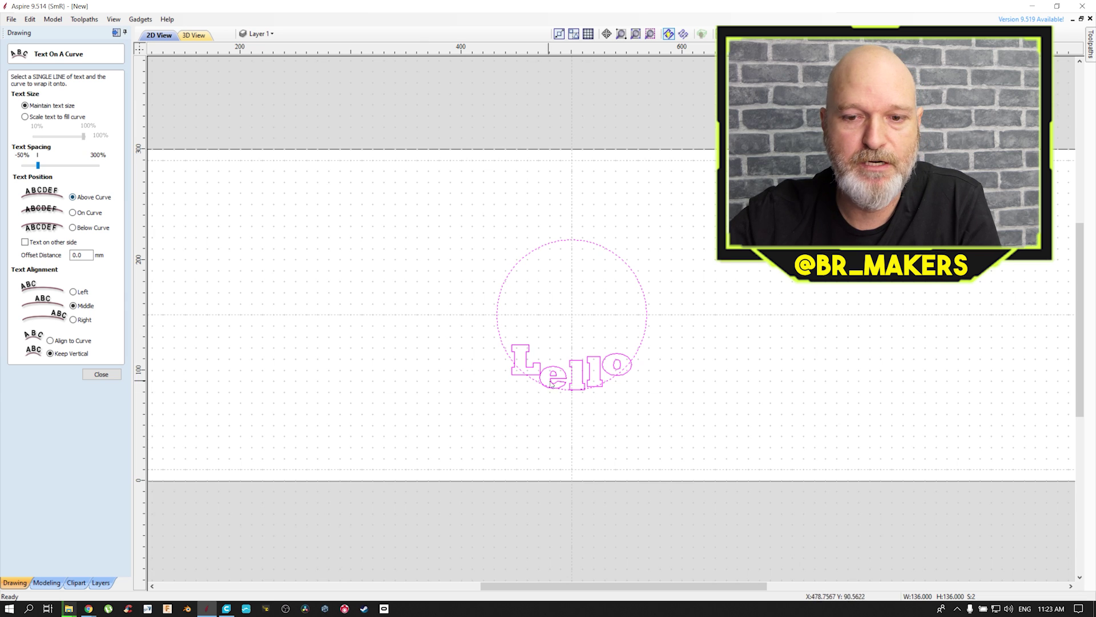
Try the On Curve, Below Curve and other-side placements, and keep the text Above Curve, offset from the circle with letters aligned to it
{"action": "left_click", "coordinate": [72, 213]}
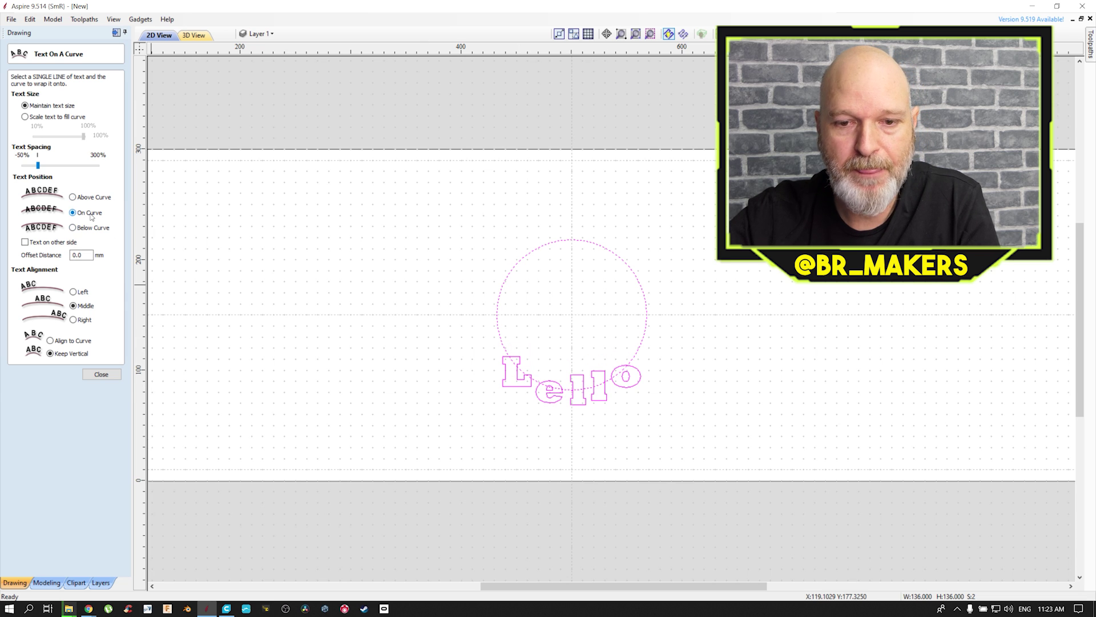
{"action": "left_click", "coordinate": [74, 228]}
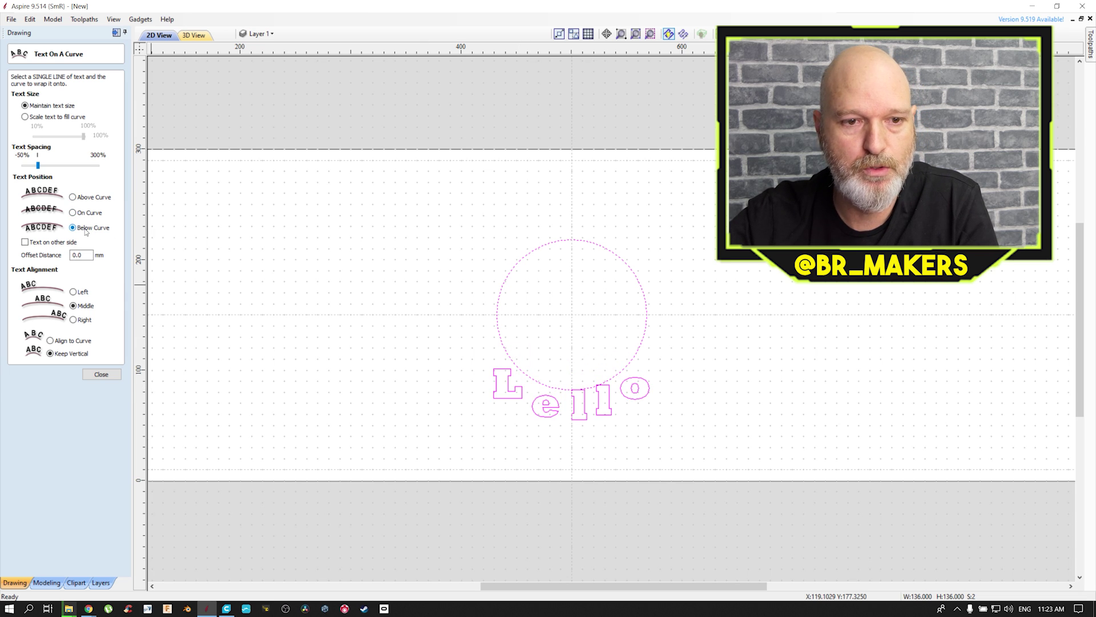
{"action": "key", "text": "Down"}
{"action": "left_click", "coordinate": [25, 242]}
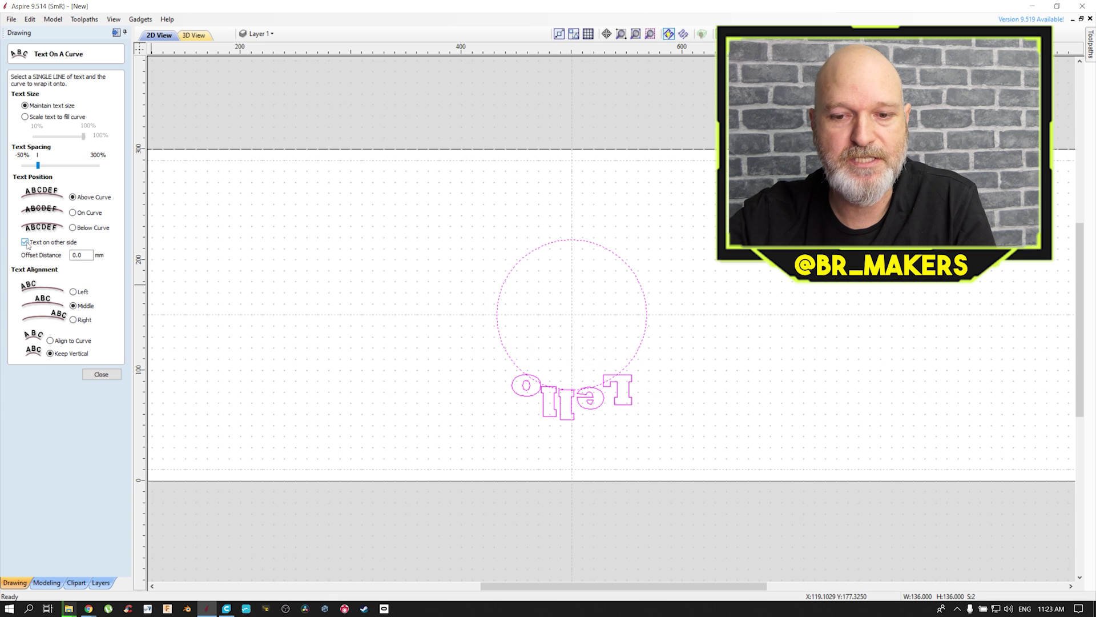
{"action": "left_click", "coordinate": [25, 242]}
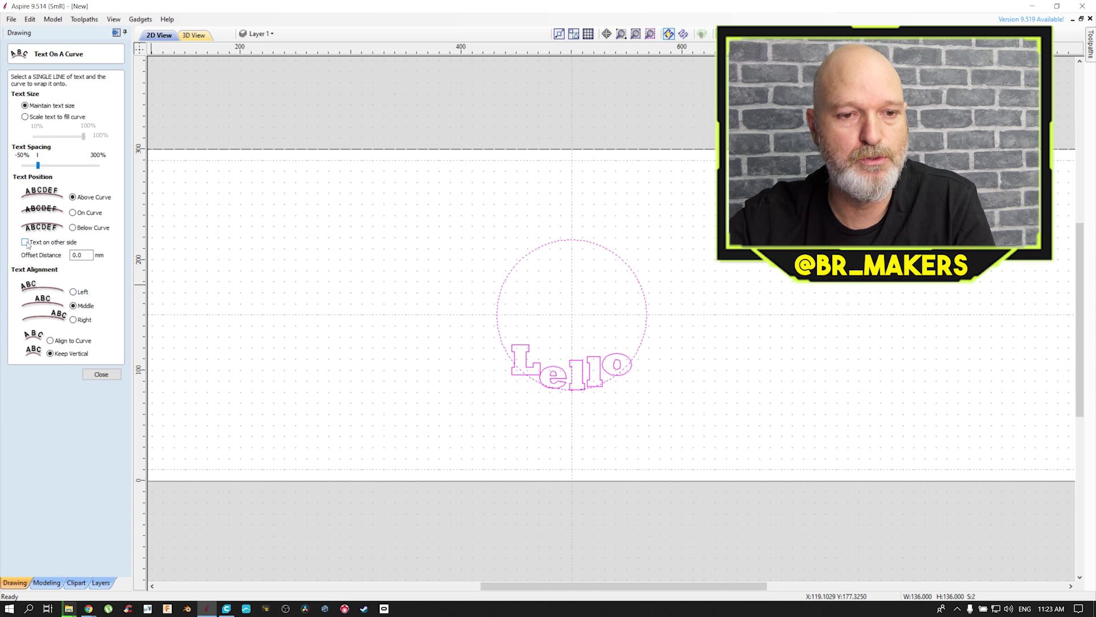
{"action": "double_click", "coordinate": [91, 254]}
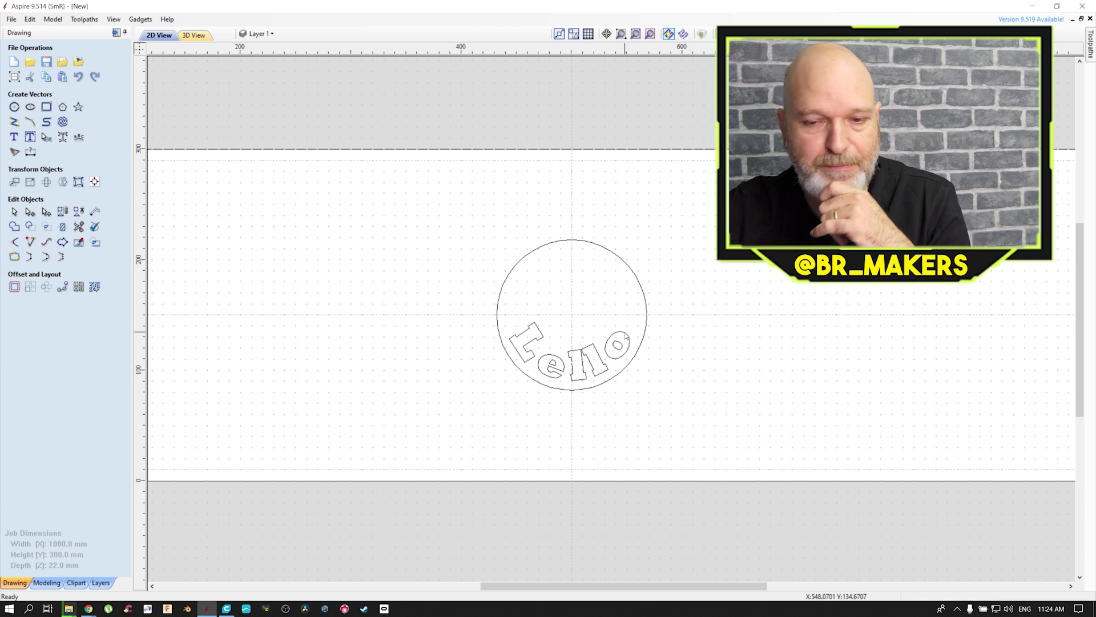
Move the curved text out of the circle into the empty area at its lower right and deselect it
{"action": "left_click", "coordinate": [627, 337]}
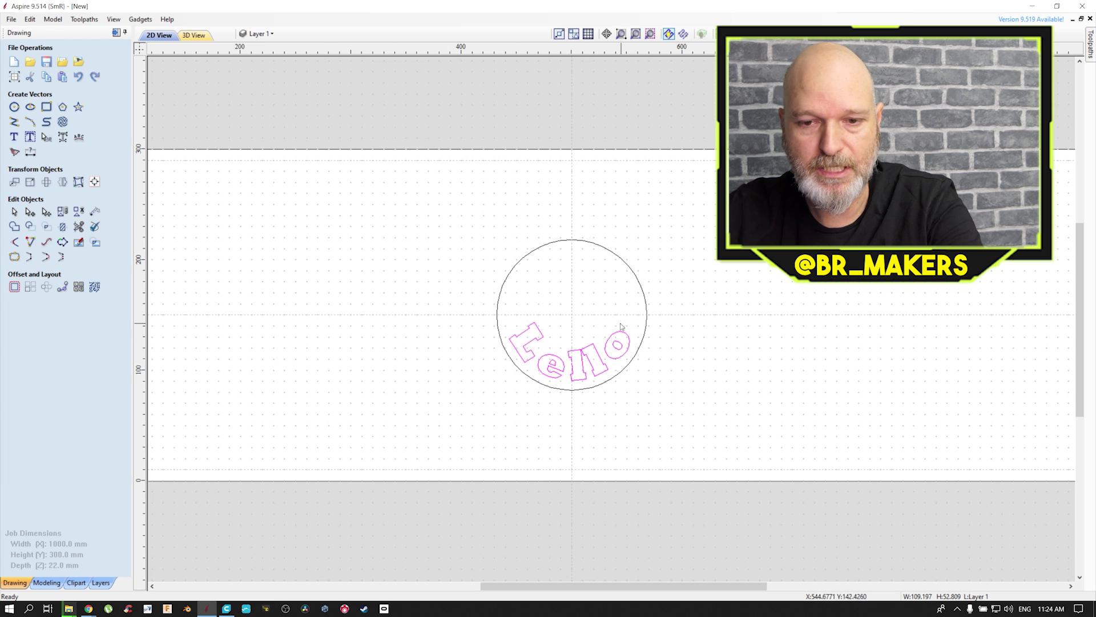
{"action": "left_click", "coordinate": [628, 356]}
{"action": "left_click_drag", "start_coordinate": [629, 359], "coordinate": [929, 410]}
{"action": "left_click", "coordinate": [706, 407]}
Draw a 9 mm diameter circle inside the 136 mm circle, near its left edge at about X 450, Y 160
{"action": "left_click", "coordinate": [15, 107]}
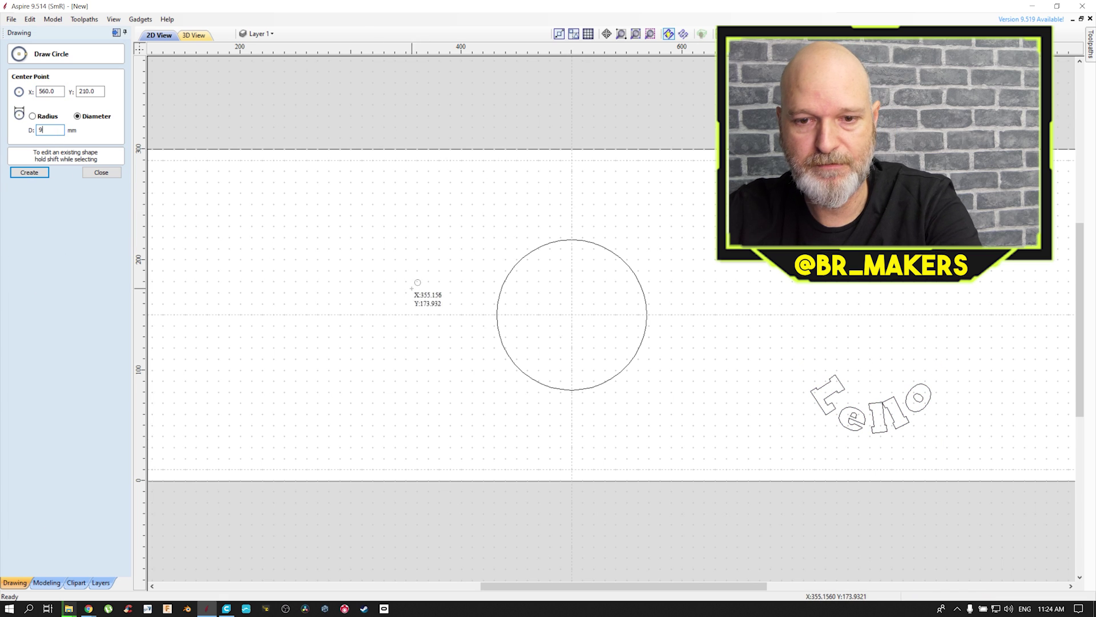
{"action": "left_click_drag", "start_coordinate": [516, 303], "coordinate": [521, 307]}
{"action": "key", "text": "Escape"}
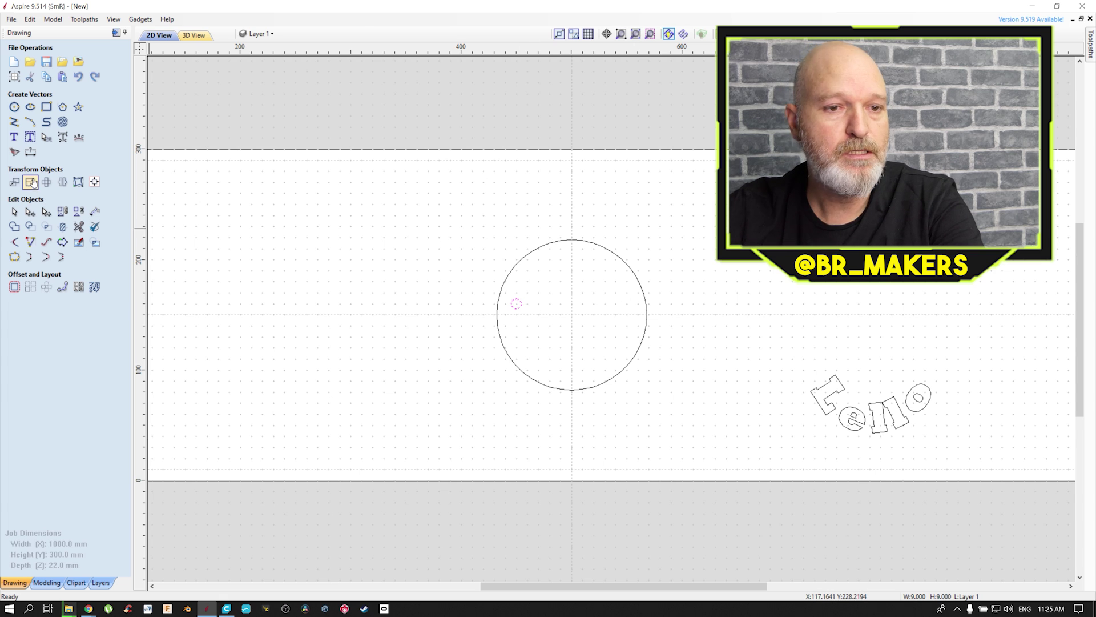
Draw a 220 mm vertical line through the large circle's centre, from about X 500, Y 250 down to Y 30
{"action": "left_click", "coordinate": [14, 122]}
{"action": "left_click", "coordinate": [572, 204]}
{"action": "left_click", "coordinate": [572, 444]}
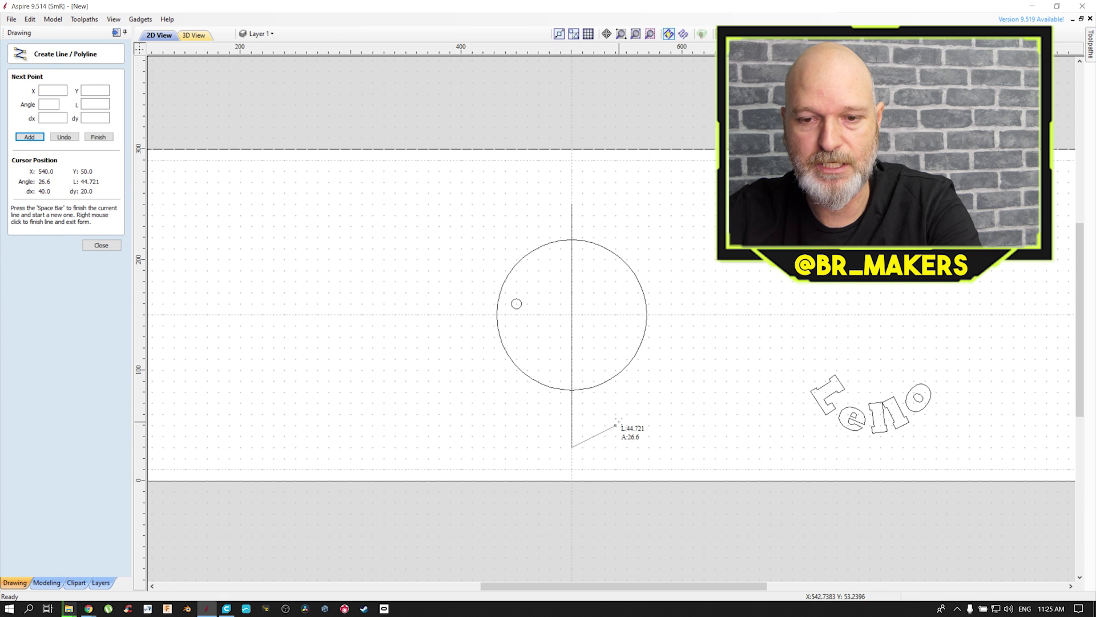
{"action": "right_click", "coordinate": [619, 423]}
{"action": "left_click_drag", "start_coordinate": [584, 195], "coordinate": [554, 227]}
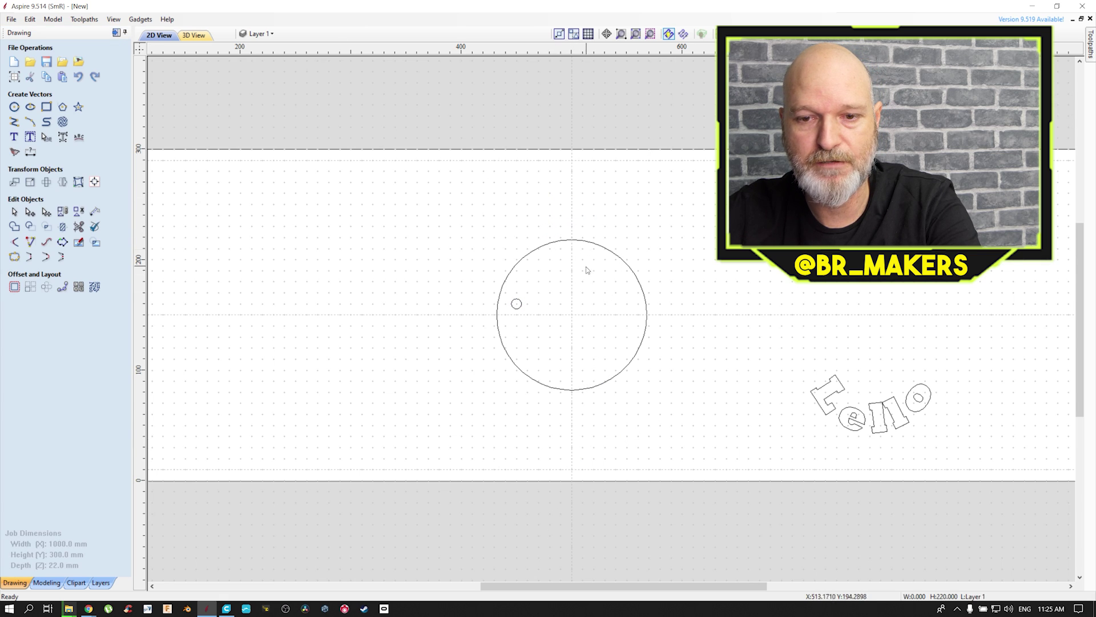
{"action": "left_click", "coordinate": [571, 286]}
{"action": "left_click", "coordinate": [485, 392]}
Open the Mirror tool for the 9 mm circle and move both circles and the vertical line about 140 mm left and 10 mm down
{"action": "left_click_drag", "start_coordinate": [513, 323], "coordinate": [512, 314]}
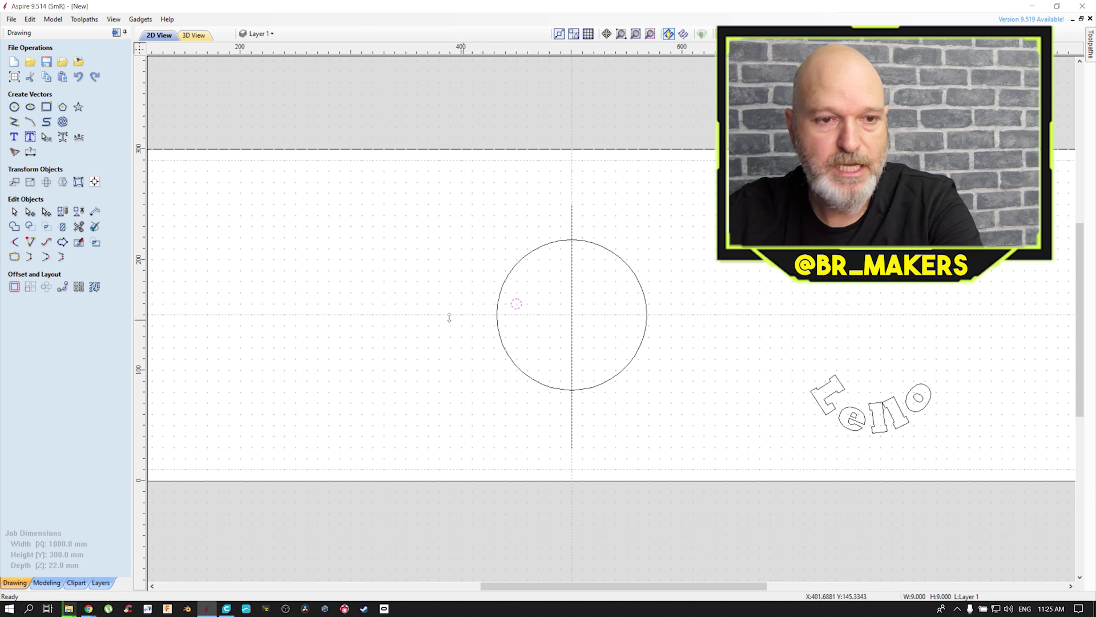
{"action": "left_click", "coordinate": [62, 182]}
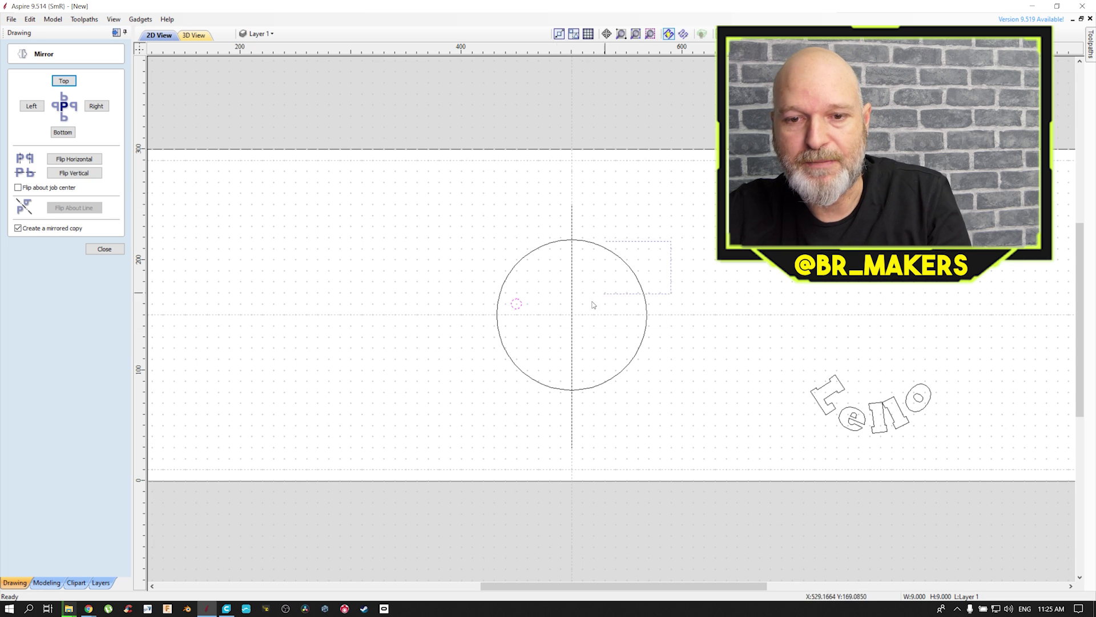
{"action": "left_click", "coordinate": [572, 323]}
{"action": "left_click_drag", "start_coordinate": [573, 323], "coordinate": [417, 334]}
{"action": "left_click", "coordinate": [378, 369]}
Try creating a horizontally mirrored copy of the 9 mm circle about the job center, and undo it
{"action": "left_click", "coordinate": [359, 320]}
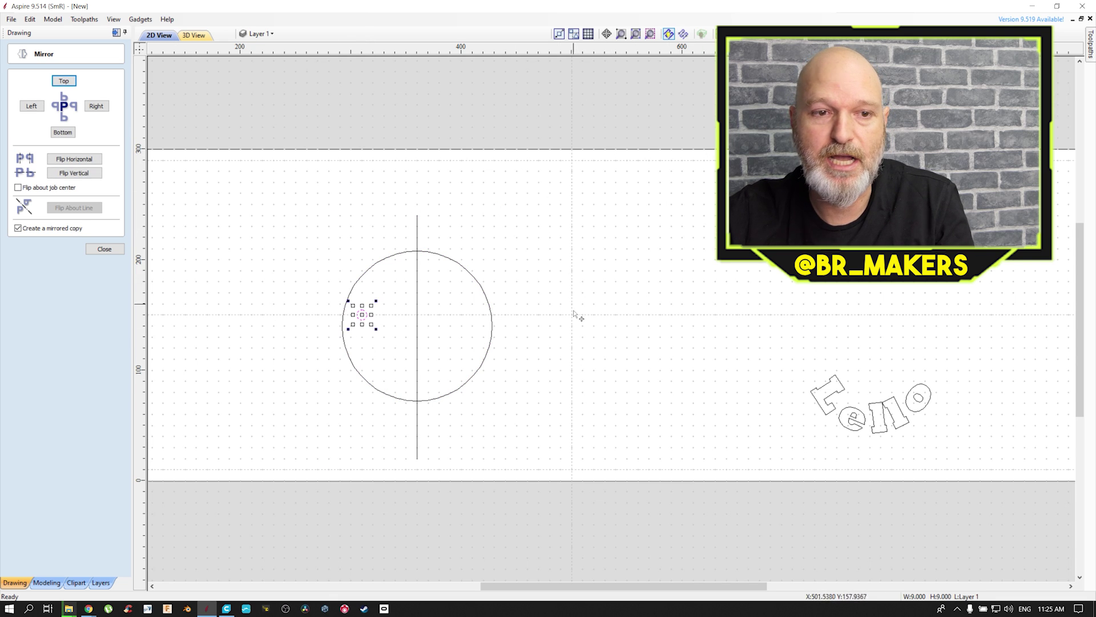
{"action": "left_click", "coordinate": [61, 188]}
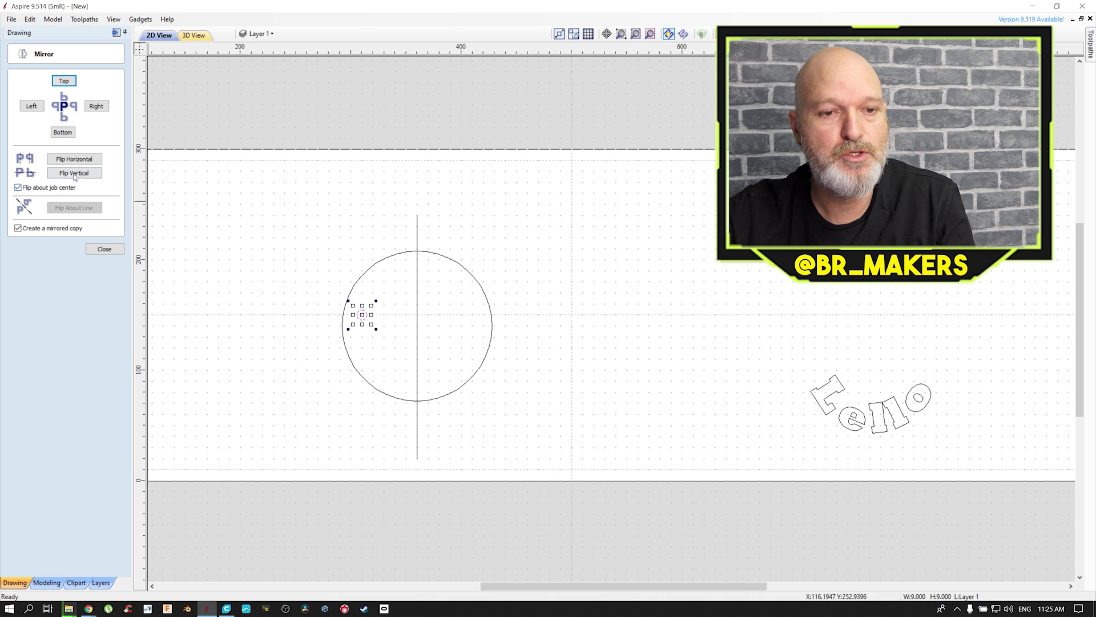
{"action": "left_click", "coordinate": [75, 162]}
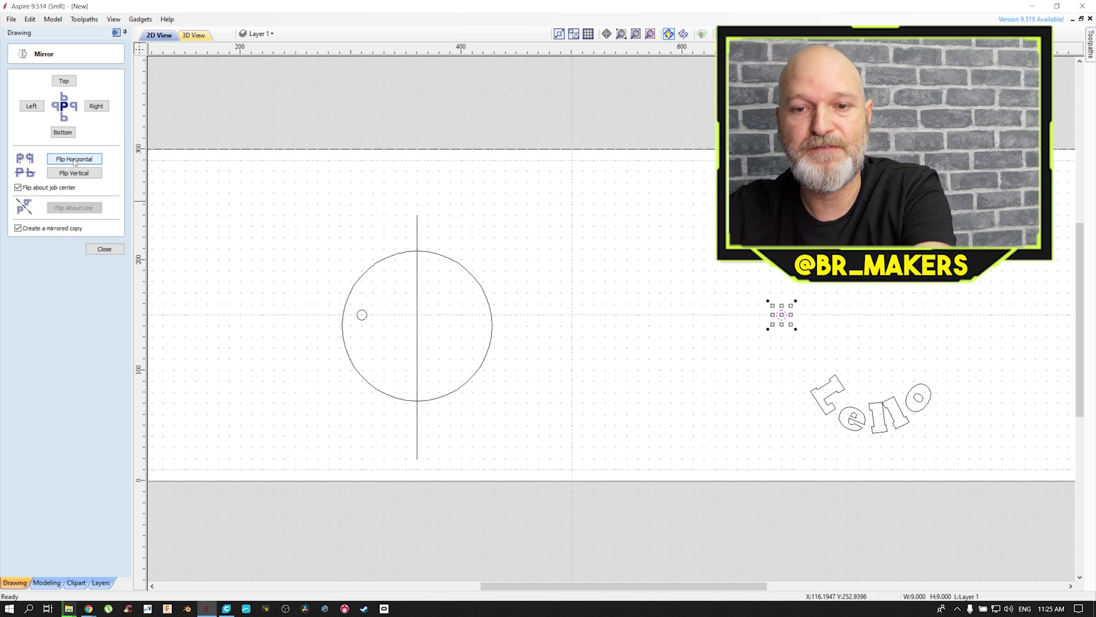
{"action": "key", "text": "ctrl+z"}
{"action": "left_click", "coordinate": [385, 301]}
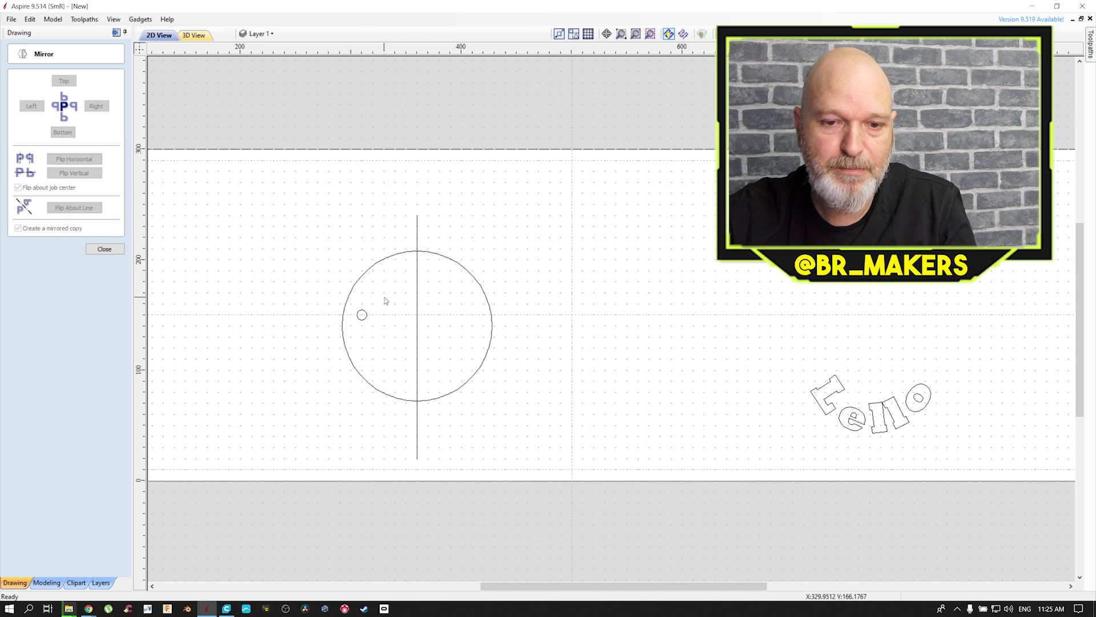
Try a mirrored copy of the 9 mm circle about the vertical line, with job-center flipping off, and undo it
{"action": "left_click", "coordinate": [357, 317]}
{"action": "left_click_drag", "start_coordinate": [468, 187], "coordinate": [371, 243]}
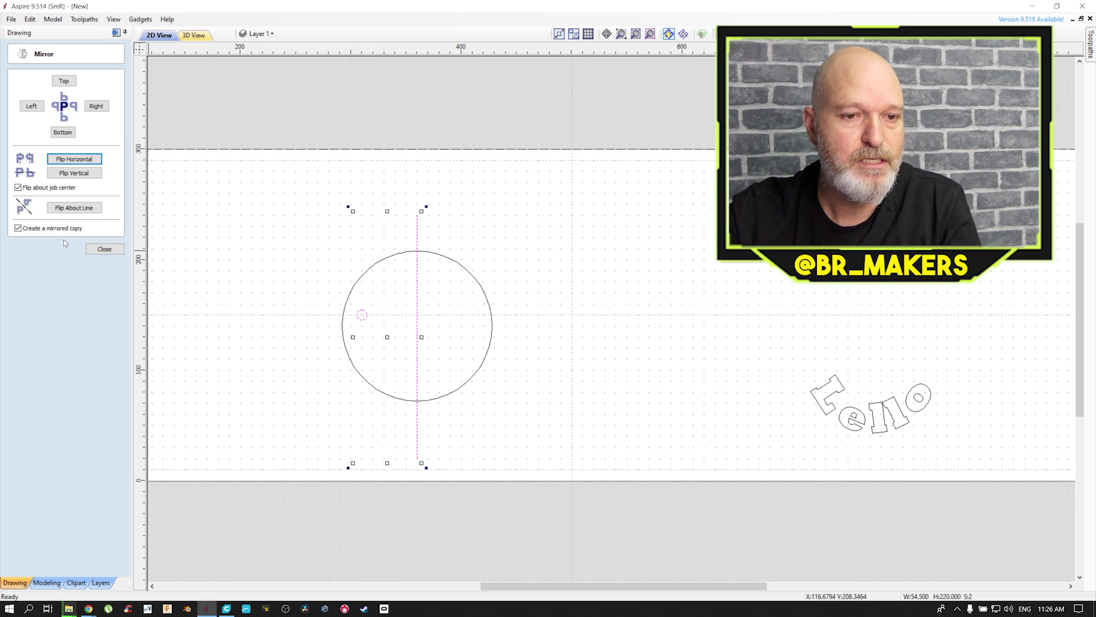
{"action": "left_click", "coordinate": [25, 190]}
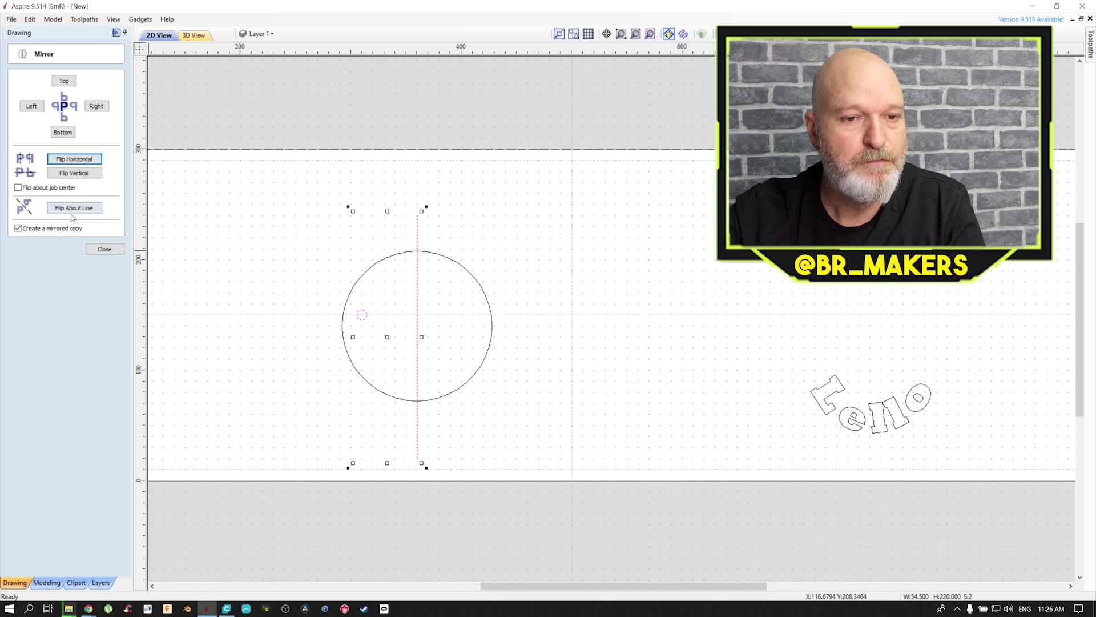
{"action": "left_click", "coordinate": [73, 208]}
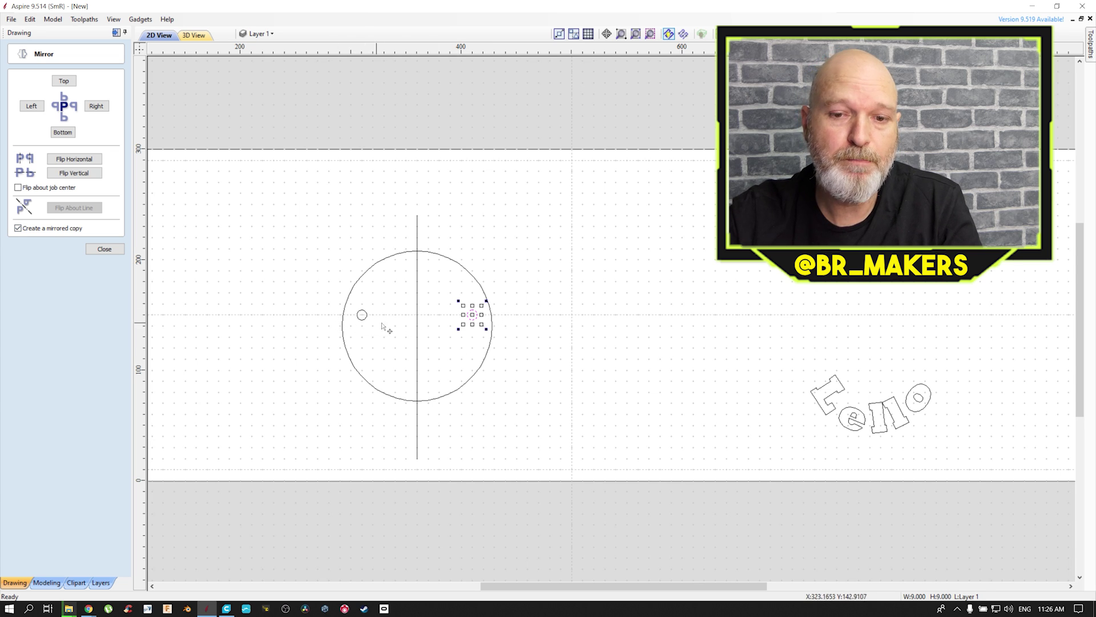
{"action": "key", "text": "ctrl+z"}
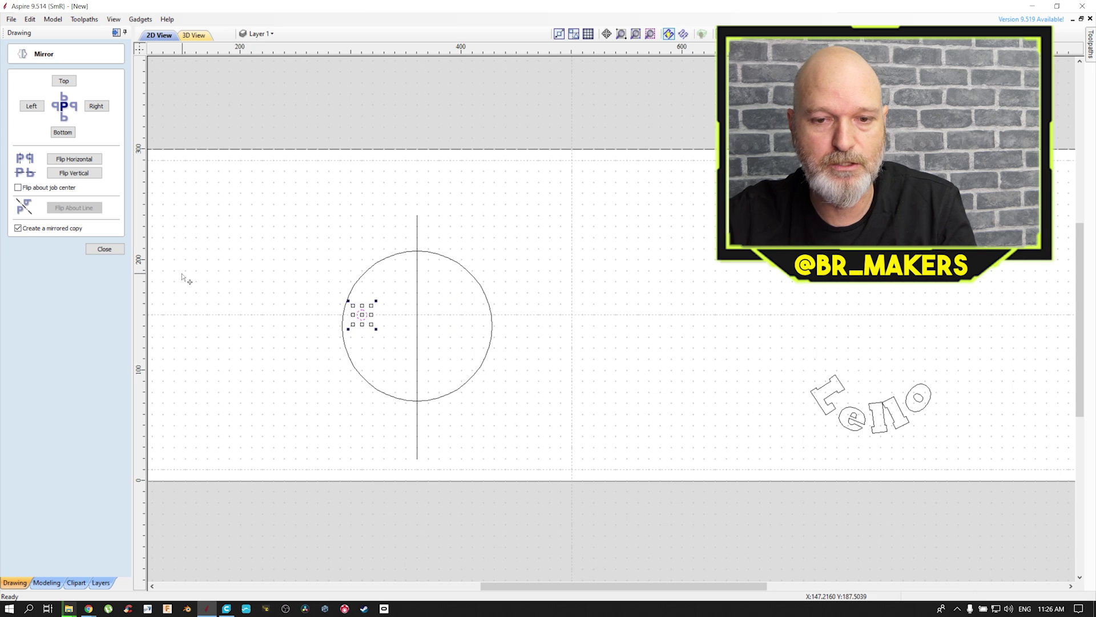
{"action": "left_click", "coordinate": [36, 229]}
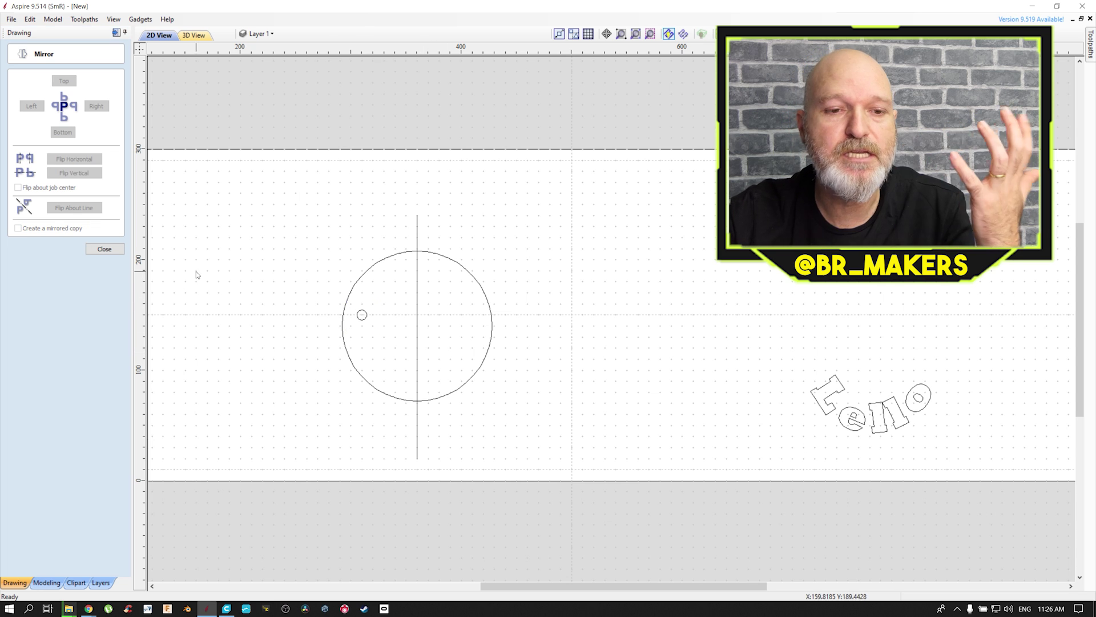
{"action": "left_click", "coordinate": [104, 249]}
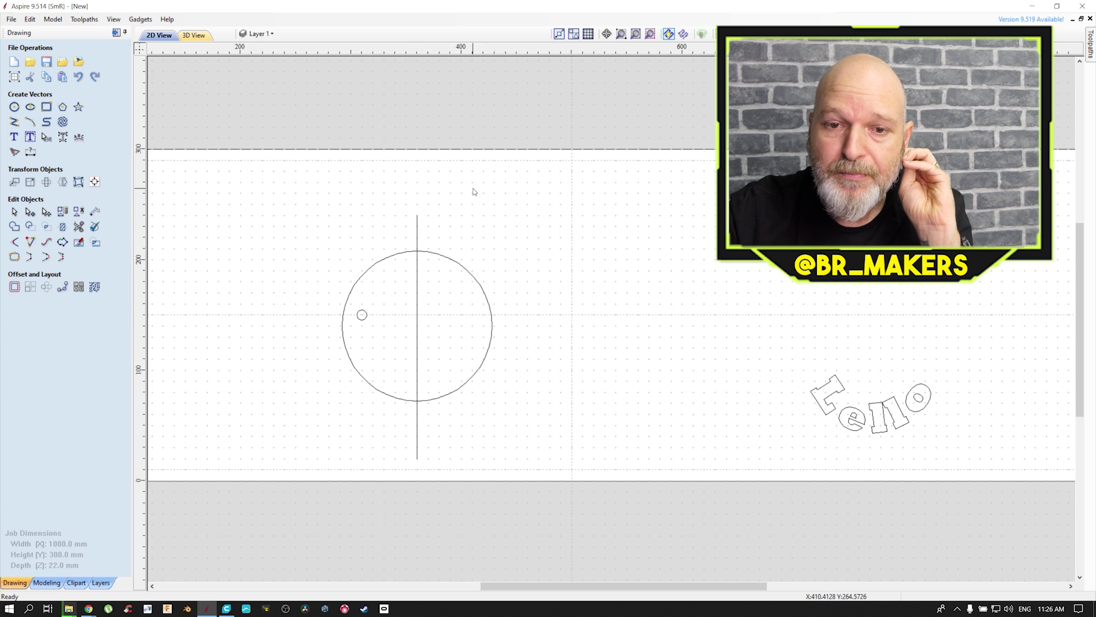
Try rotating the vertical line about its centre by 45 and by -45 degrees, undoing each rotation
{"action": "left_click", "coordinate": [418, 228]}
{"action": "left_click", "coordinate": [46, 181]}
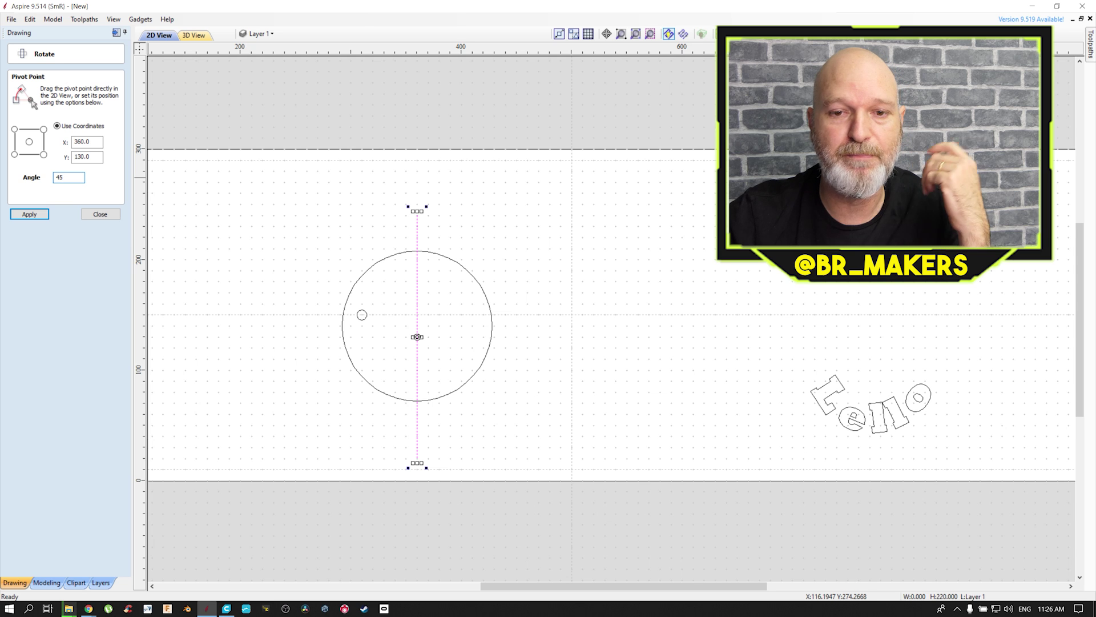
{"action": "key", "text": "Return"}
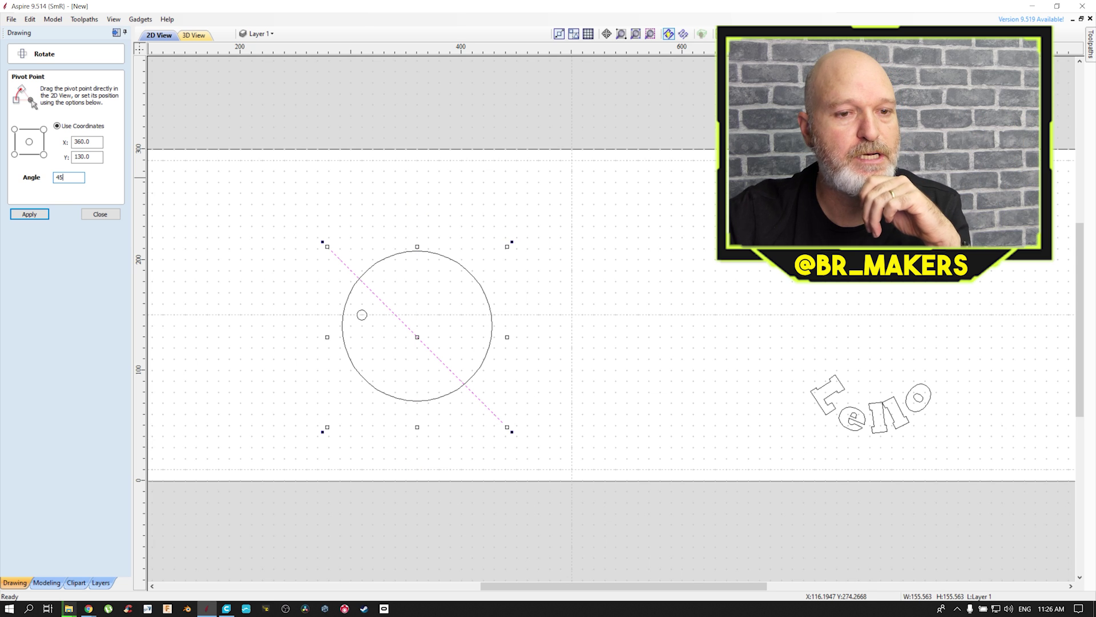
{"action": "key", "text": "ctrl+z"}
{"action": "left_click_drag", "start_coordinate": [67, 177], "coordinate": [33, 180]}
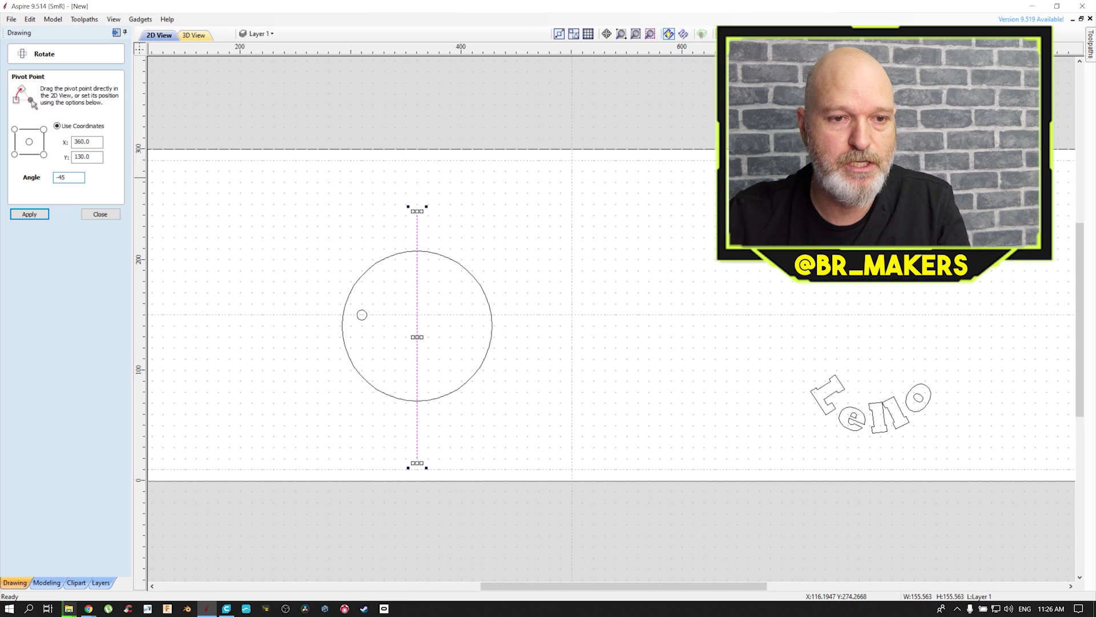
{"action": "key", "text": "Return"}
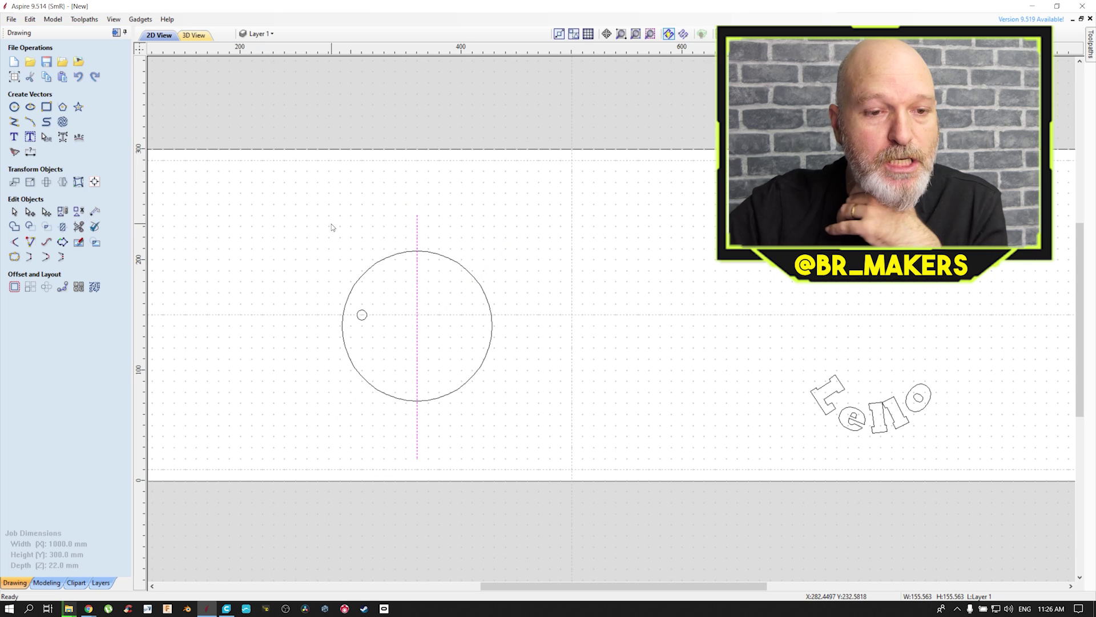
{"action": "left_click", "coordinate": [533, 245]}
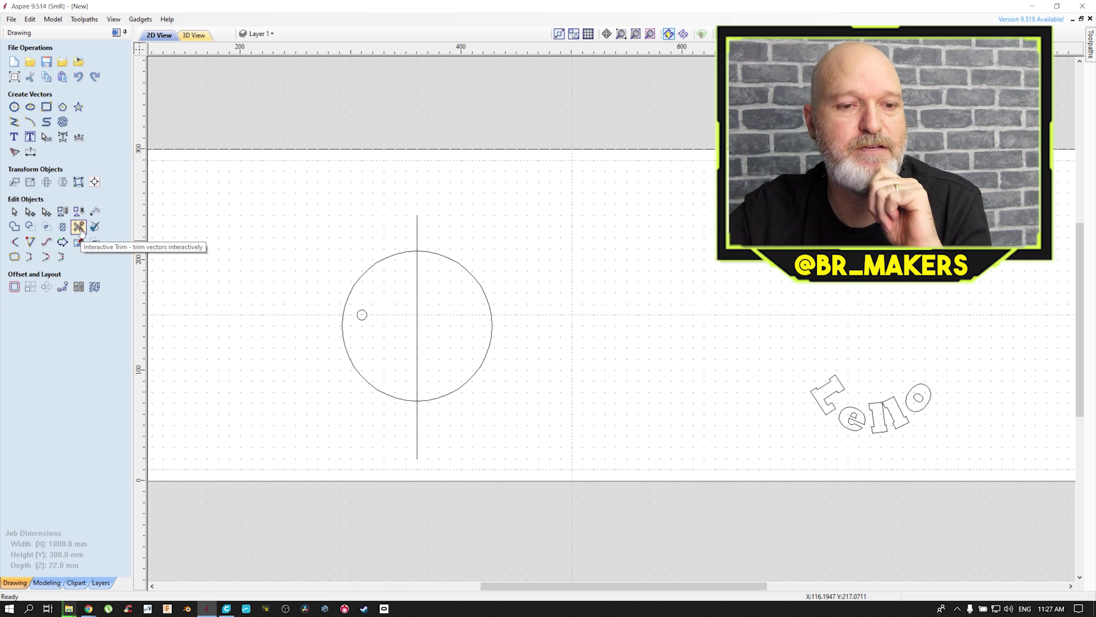
Try Interactive Trim on the line above the large circle, the line inside it and the circle's arc, undoing each trim
{"action": "left_click", "coordinate": [78, 227]}
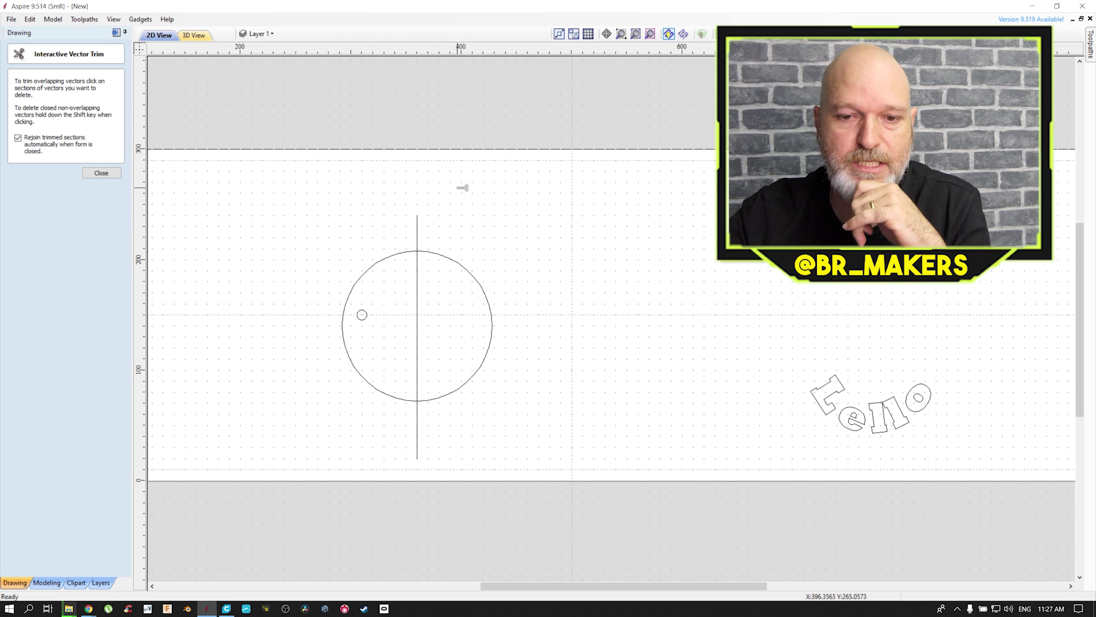
{"action": "scroll", "coordinate": [445, 225], "scroll_direction": "up", "scroll_amount": 2}
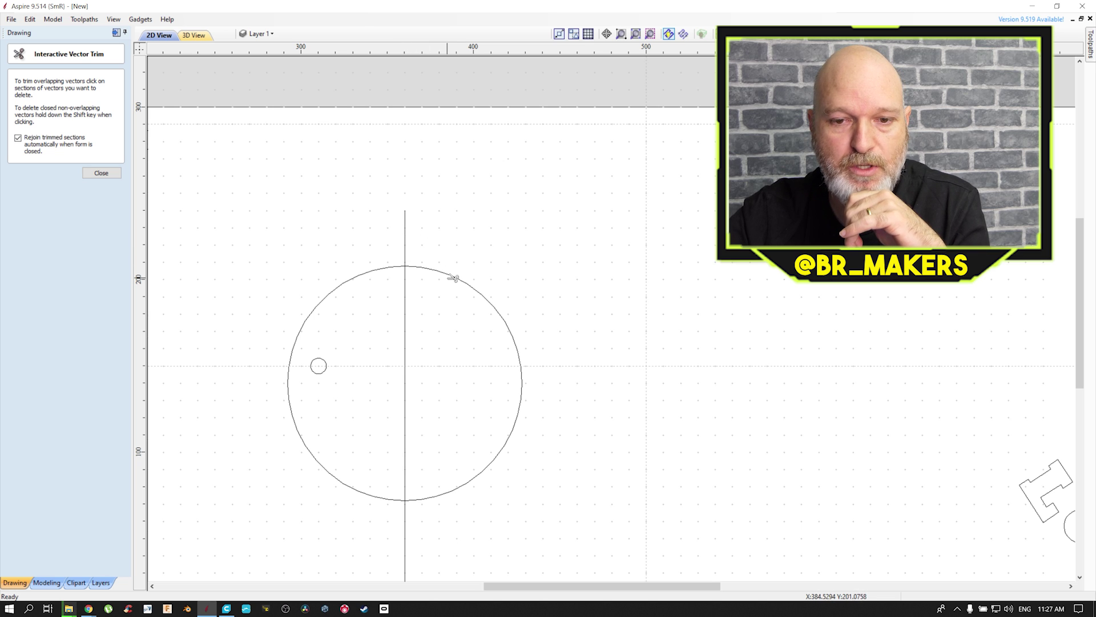
{"action": "left_click", "coordinate": [406, 230]}
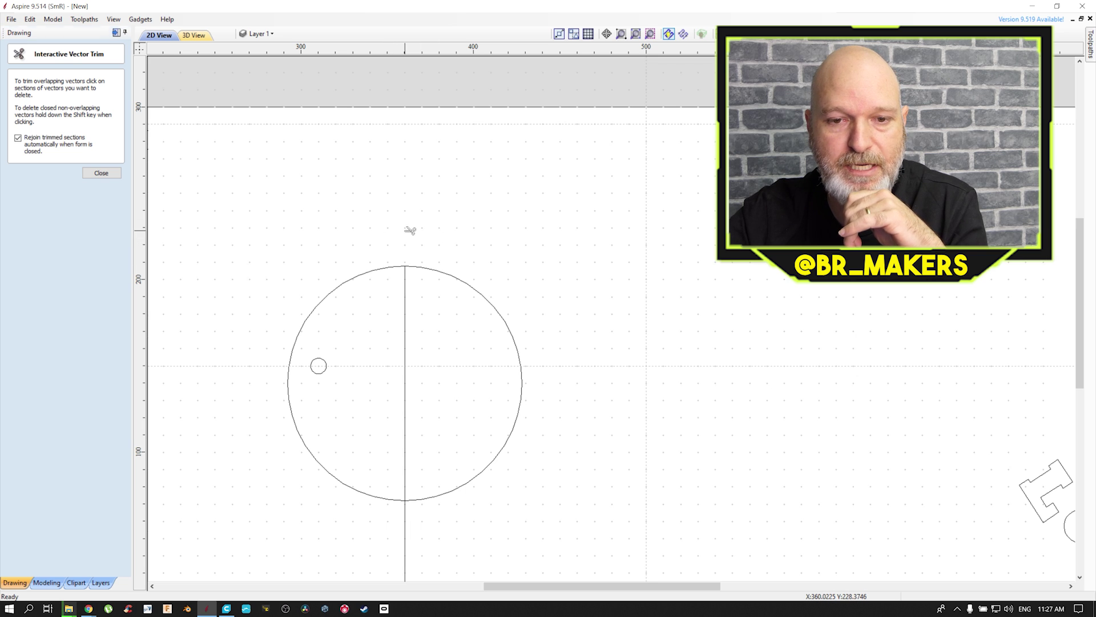
{"action": "key", "text": "ctrl+z"}
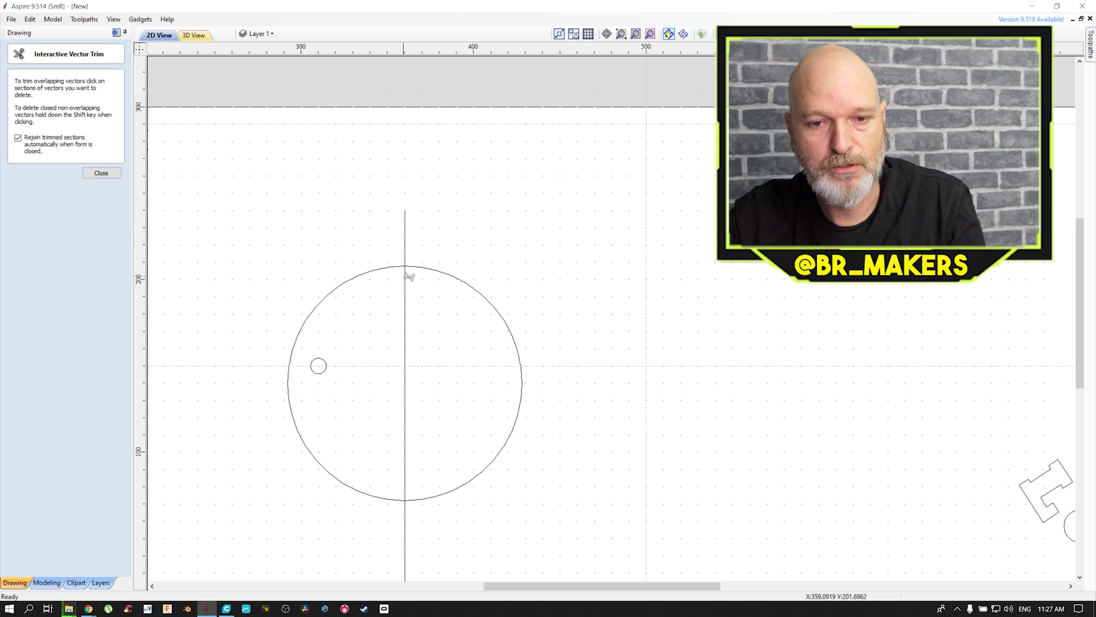
{"action": "left_click", "coordinate": [407, 286]}
{"action": "key", "text": "ctrl+z"}
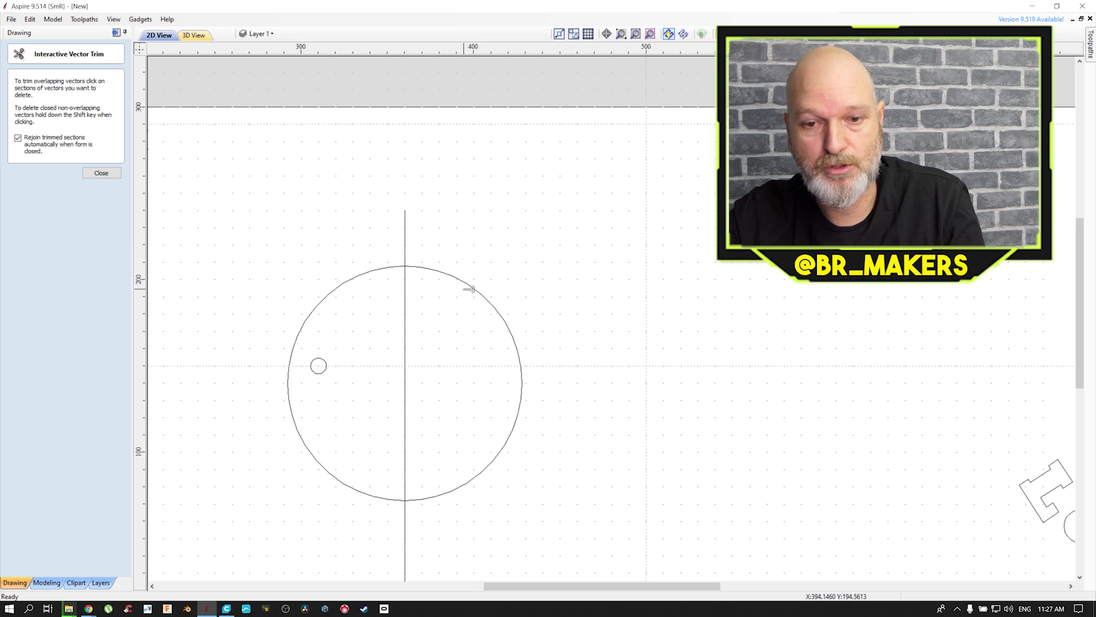
{"action": "left_click", "coordinate": [476, 287]}
{"action": "key", "text": "ctrl+z"}
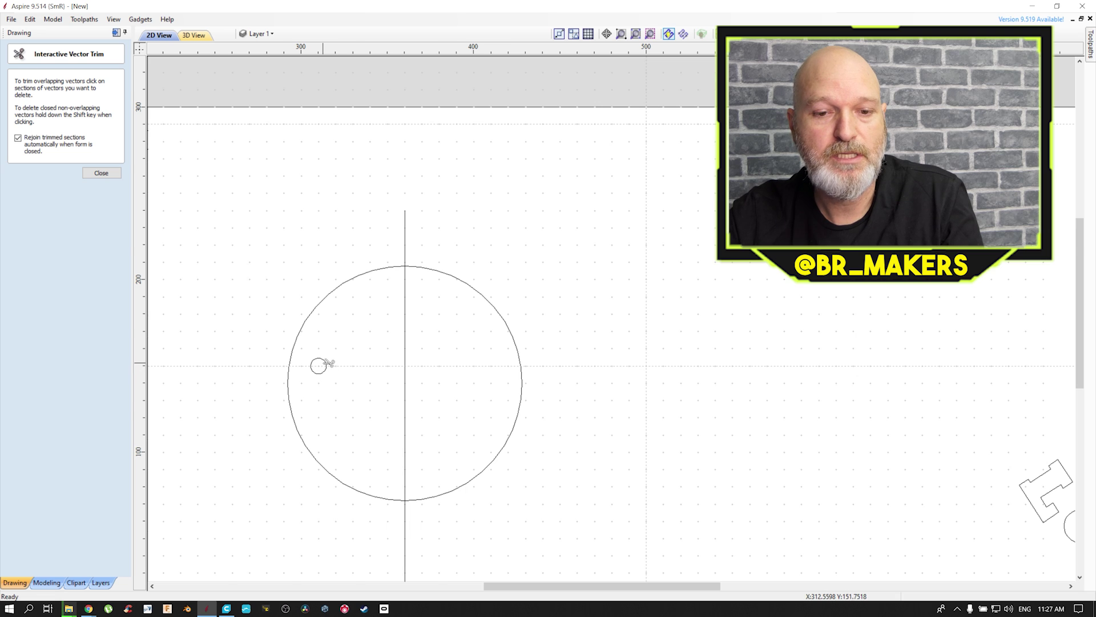
{"action": "scroll", "coordinate": [329, 363], "scroll_direction": "up", "scroll_amount": 4}
{"action": "scroll", "coordinate": [329, 360], "scroll_direction": "down", "scroll_amount": 3}
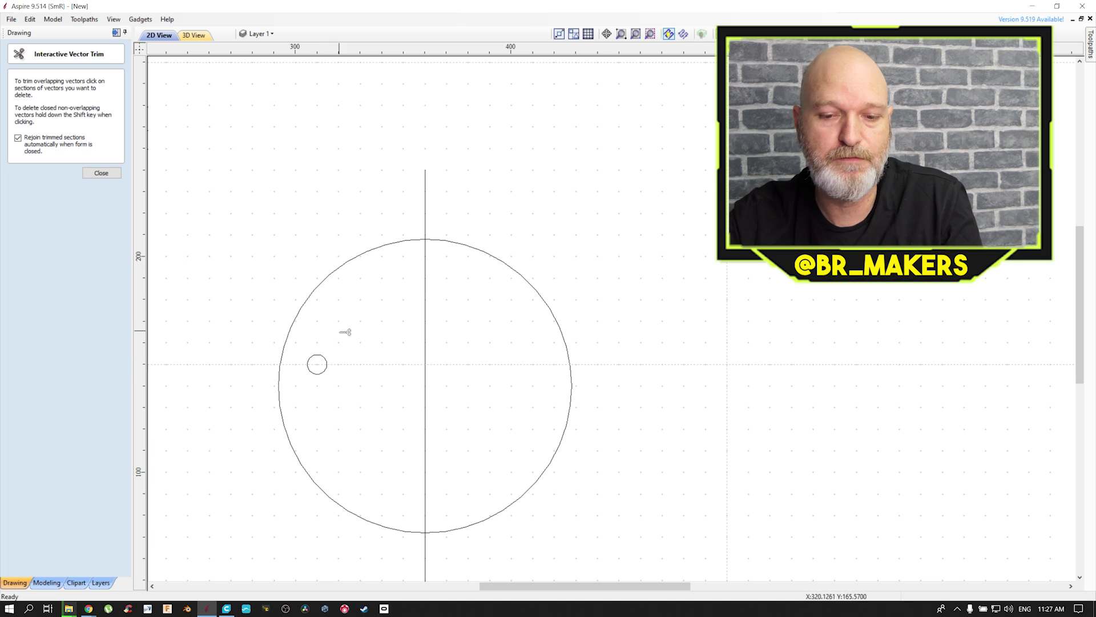
{"action": "scroll", "coordinate": [411, 361], "scroll_direction": "down", "scroll_amount": 2}
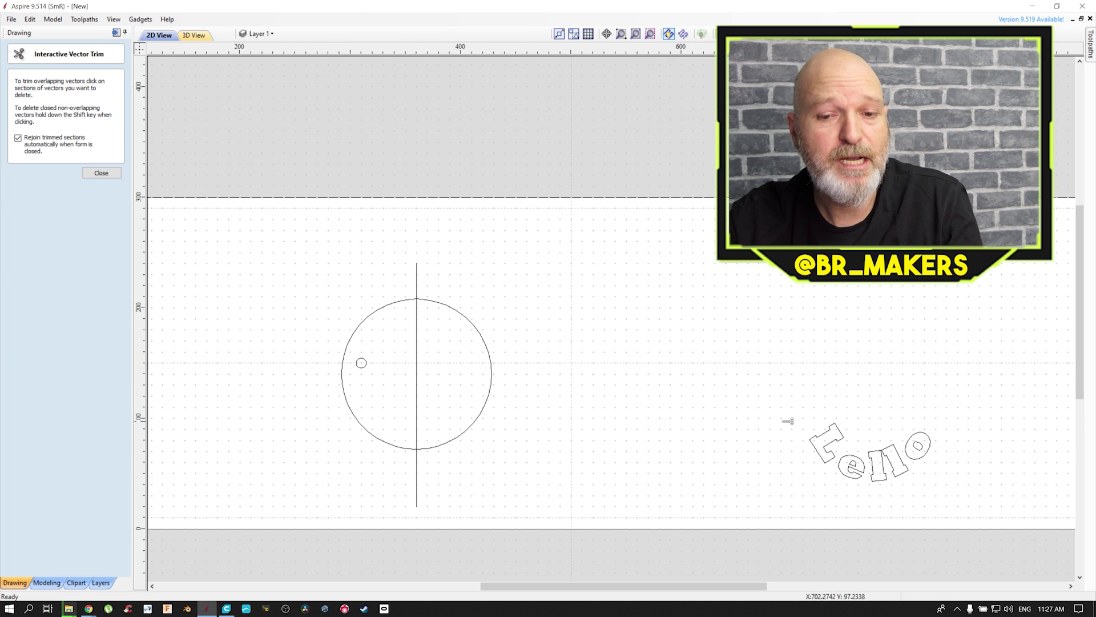
{"action": "key", "text": "Escape"}
Enter node editing on the curved text, convert it to curves, and select its letters individually
{"action": "scroll", "coordinate": [928, 477], "scroll_direction": "up", "scroll_amount": 2}
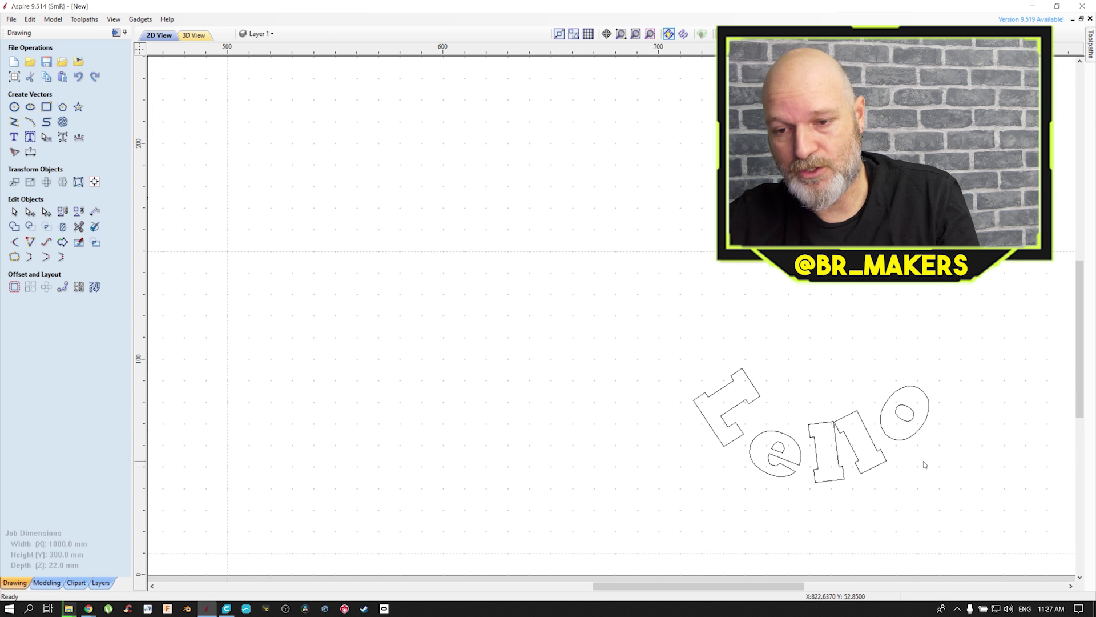
{"action": "left_click", "coordinate": [876, 448]}
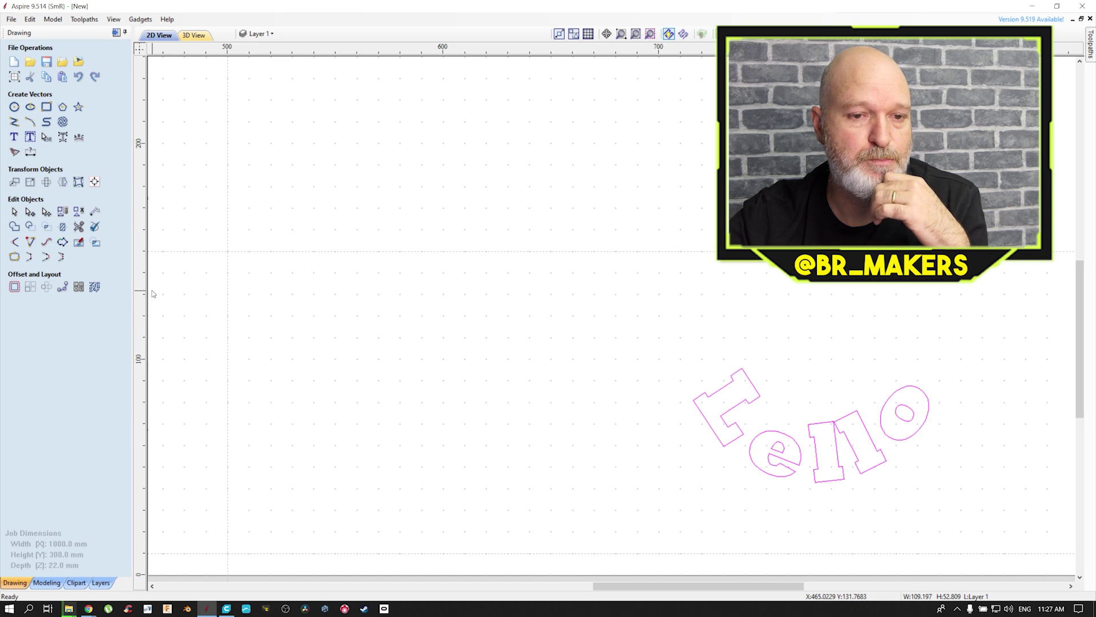
{"action": "right_click", "coordinate": [753, 405]}
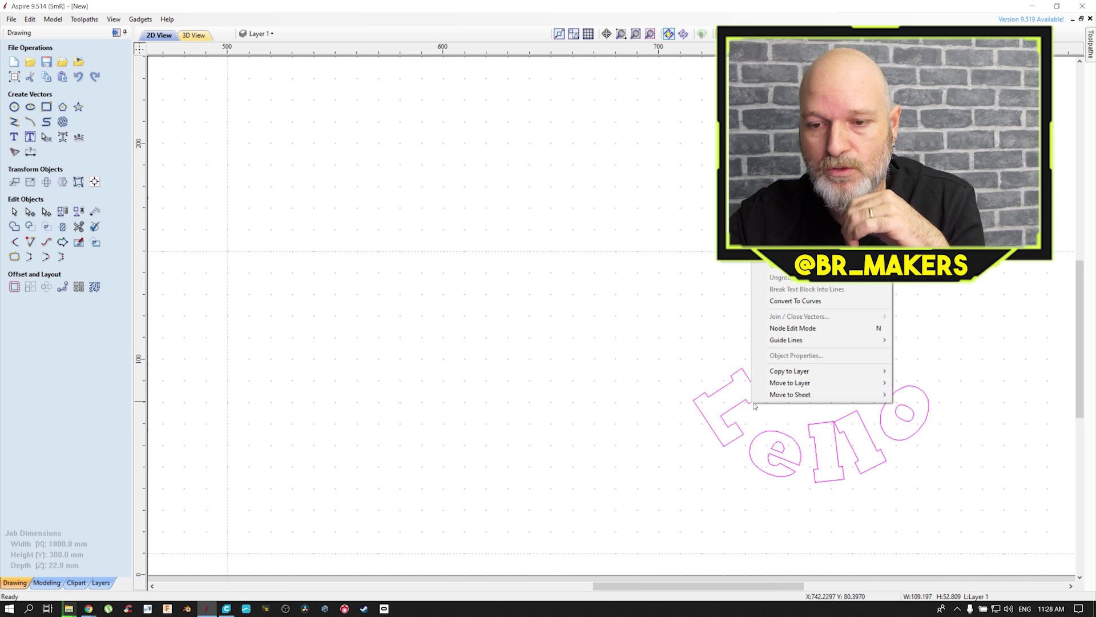
{"action": "left_click", "coordinate": [819, 329]}
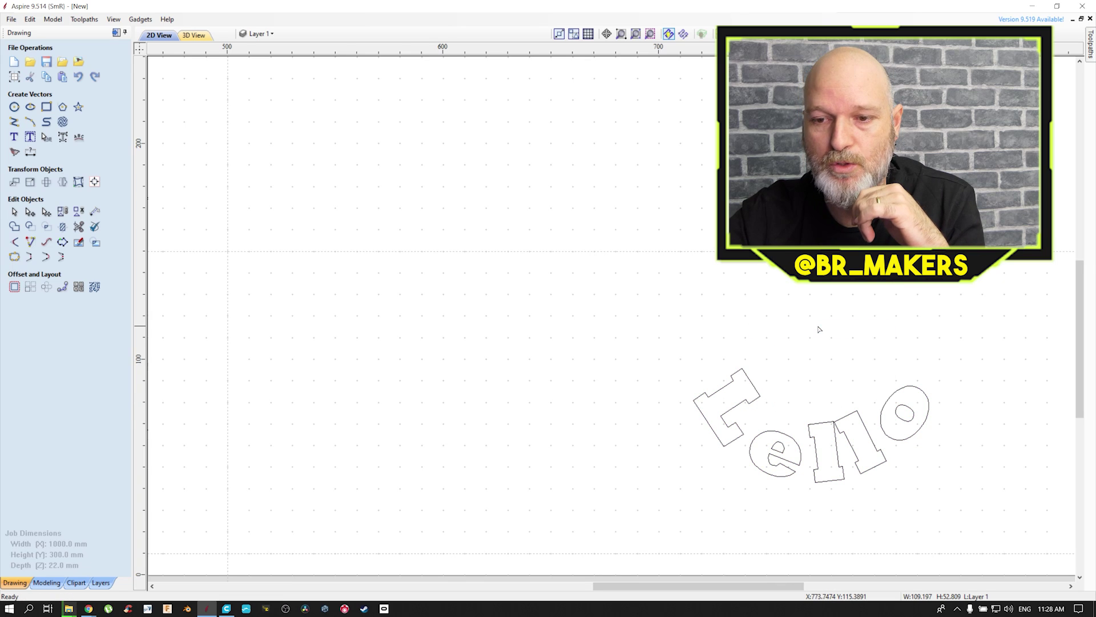
{"action": "left_click", "coordinate": [758, 394]}
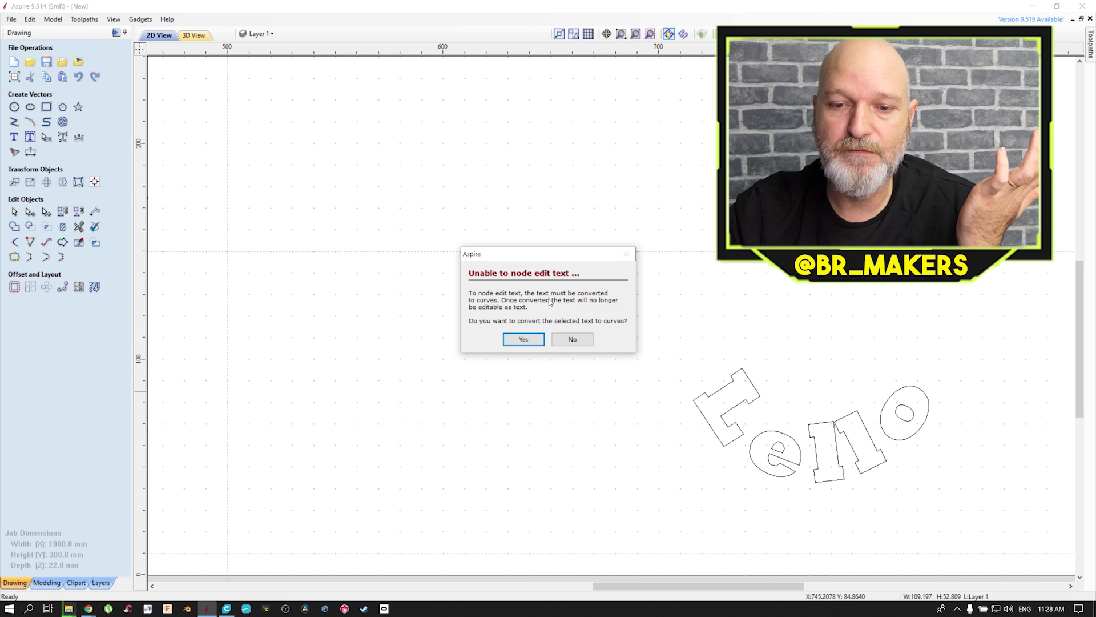
{"action": "left_click", "coordinate": [539, 344]}
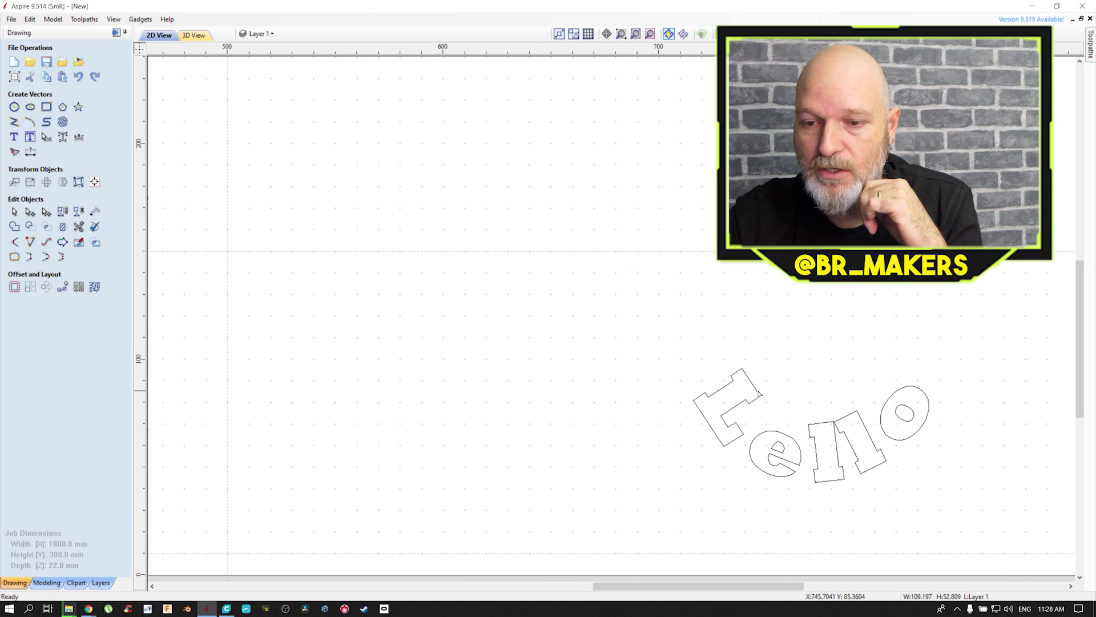
{"action": "right_click", "coordinate": [788, 394]}
{"action": "key", "text": "Escape"}
{"action": "left_click", "coordinate": [757, 392]}
{"action": "left_click", "coordinate": [783, 436]}
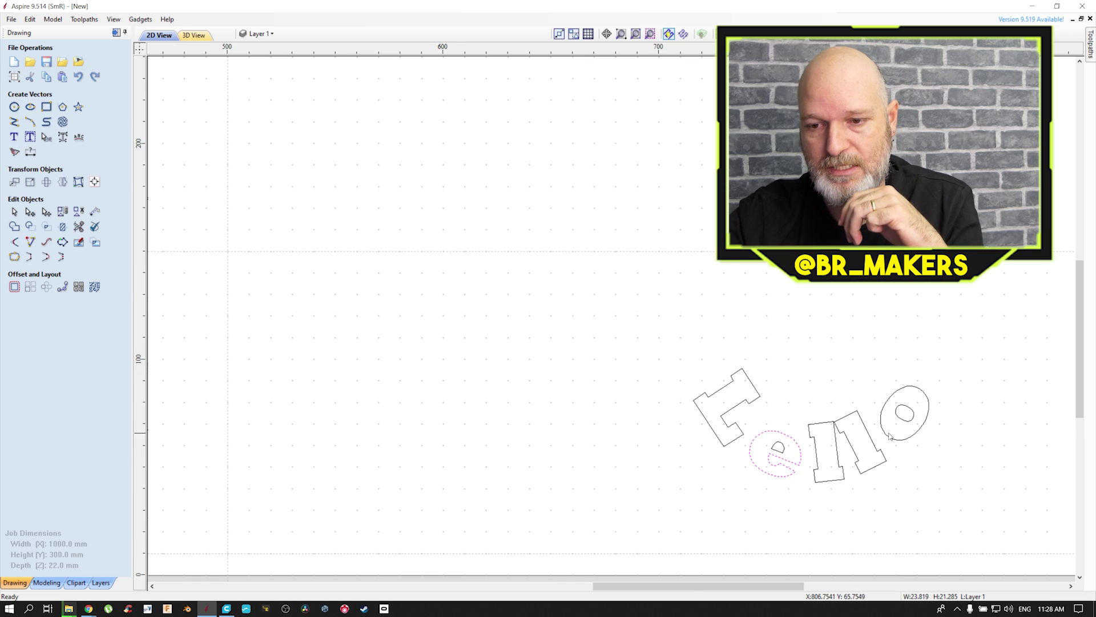
Trim away the overlap between the two adjacent l letters with Interactive Trim, rejoining them into one shape
{"action": "scroll", "coordinate": [888, 439], "scroll_direction": "up", "scroll_amount": 5}
{"action": "left_click_drag", "start_coordinate": [665, 486], "coordinate": [675, 478]}
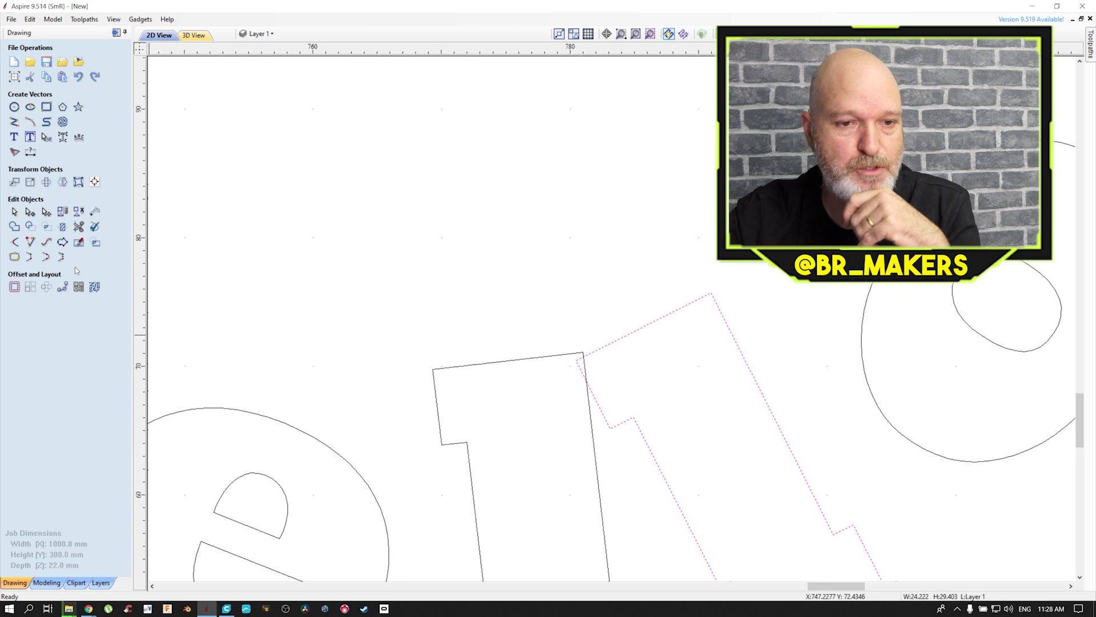
{"action": "left_click", "coordinate": [79, 226]}
{"action": "left_click", "coordinate": [589, 369]}
{"action": "scroll", "coordinate": [636, 391], "scroll_direction": "down", "scroll_amount": 7}
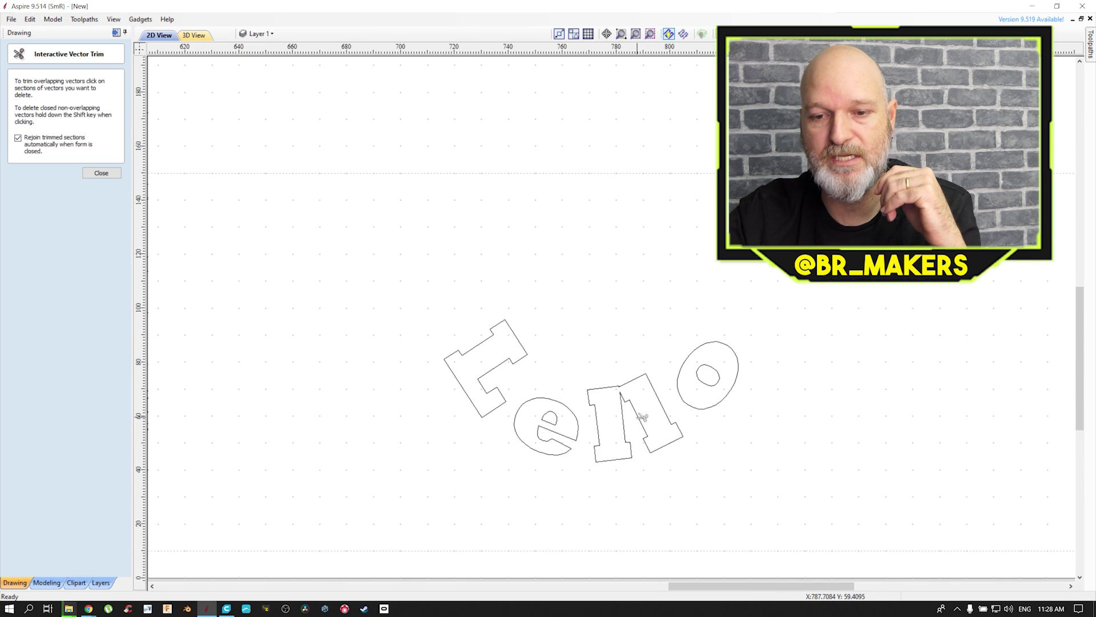
{"action": "key", "text": "Escape"}
{"action": "left_click", "coordinate": [669, 379]}
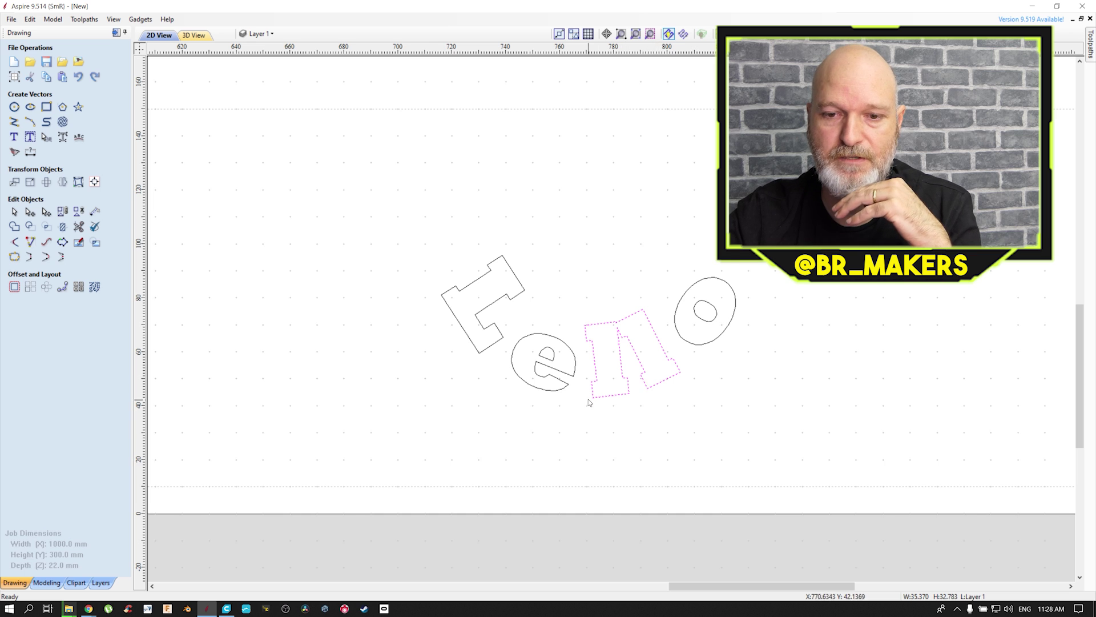
Draw a square-cornered rectangle 140 x 60 mm, centred at X 620, Y 200, between the large circle and the text
{"action": "scroll", "coordinate": [560, 362], "scroll_direction": "down", "scroll_amount": 5}
{"action": "left_click", "coordinate": [47, 107]}
{"action": "mouse_move", "coordinate": [558, 259]}
{"action": "left_mouse_down"}
{"action": "mouse_move", "coordinate": [587, 282]}
{"action": "mouse_move", "coordinate": [683, 311]}
{"action": "left_mouse_up"}
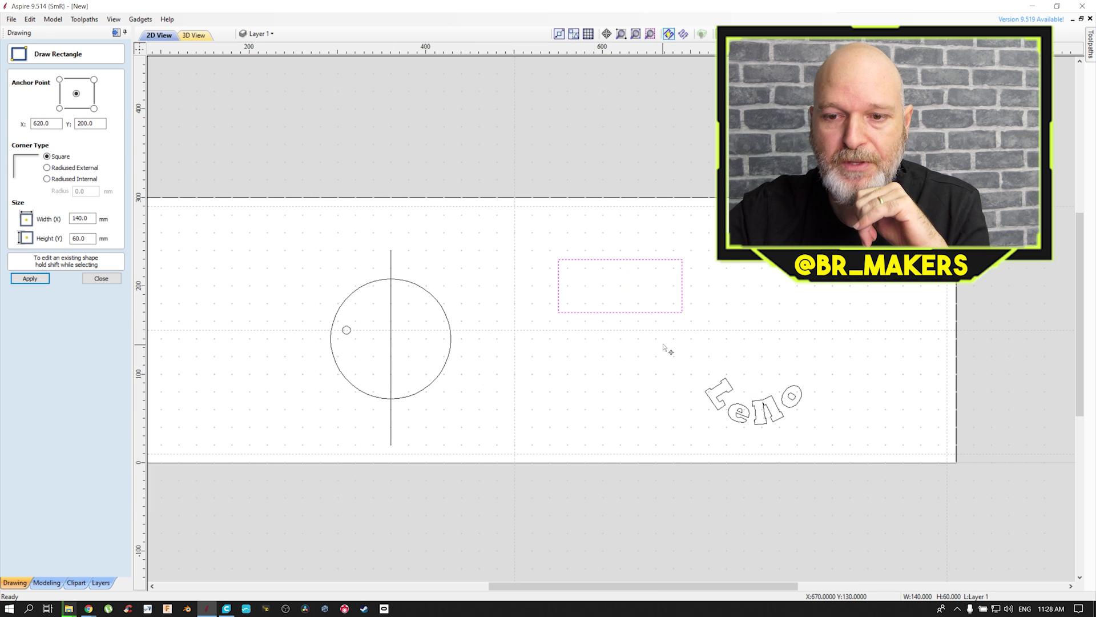
{"action": "key", "text": "Escape"}
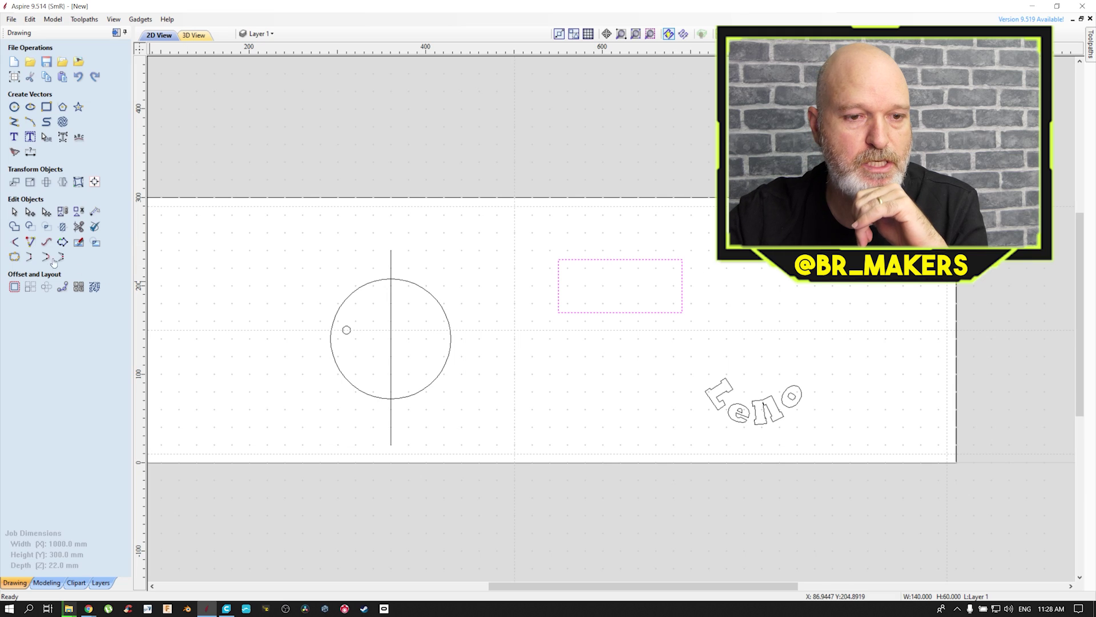
Apply normal fillets to the rectangle's upper corners: 18 mm radius on the left one and 36 mm on the right one
{"action": "left_click", "coordinate": [13, 242]}
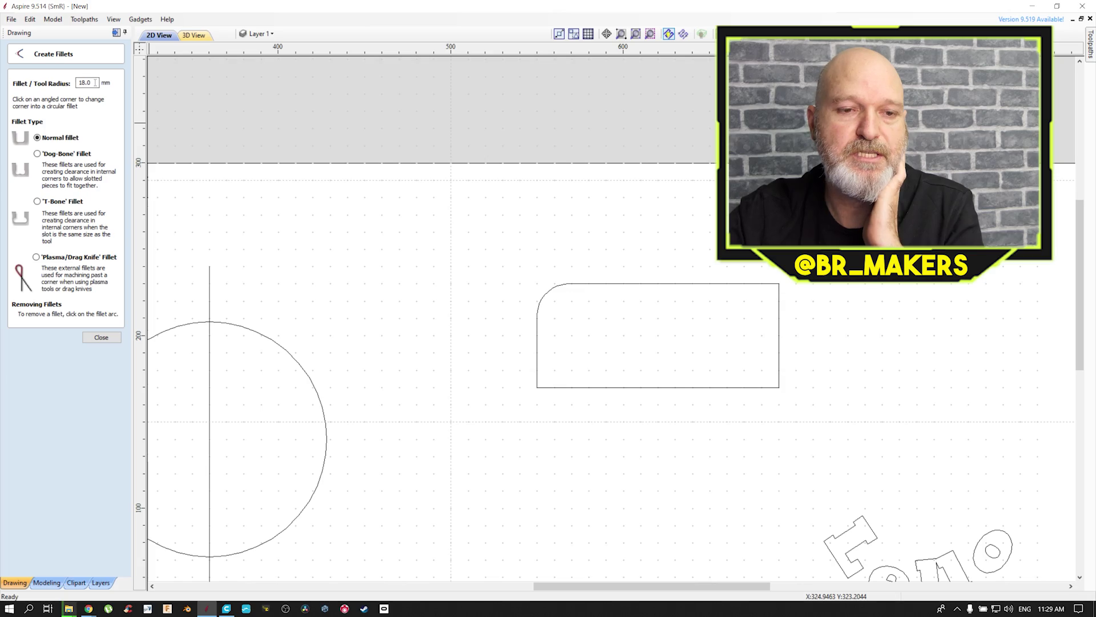
{"action": "double_click", "coordinate": [84, 83]}
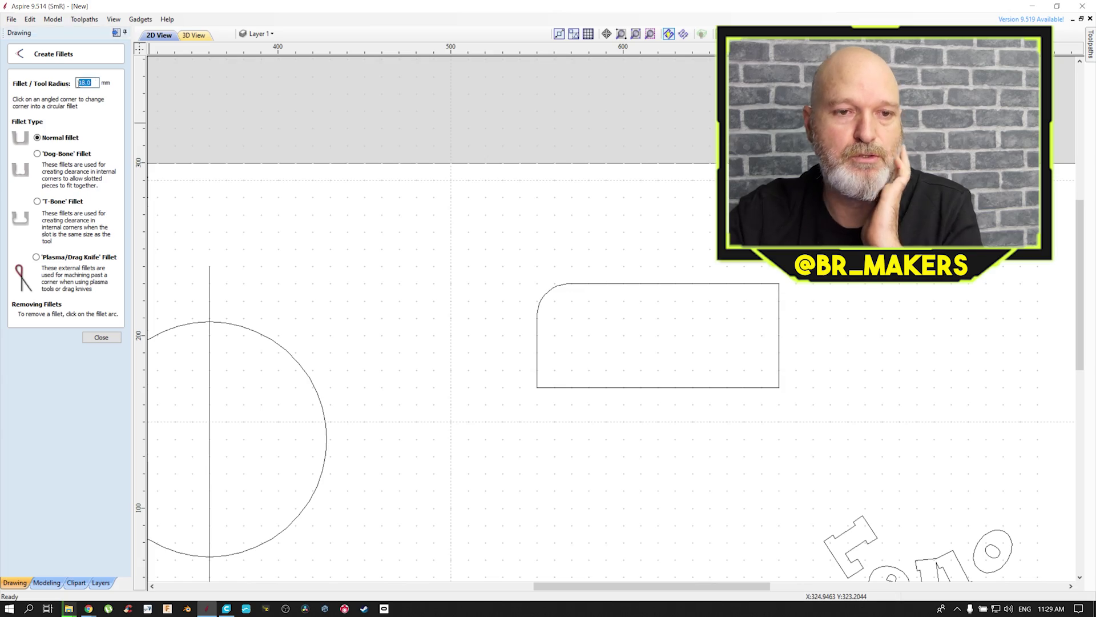
{"action": "type", "text": "36"}
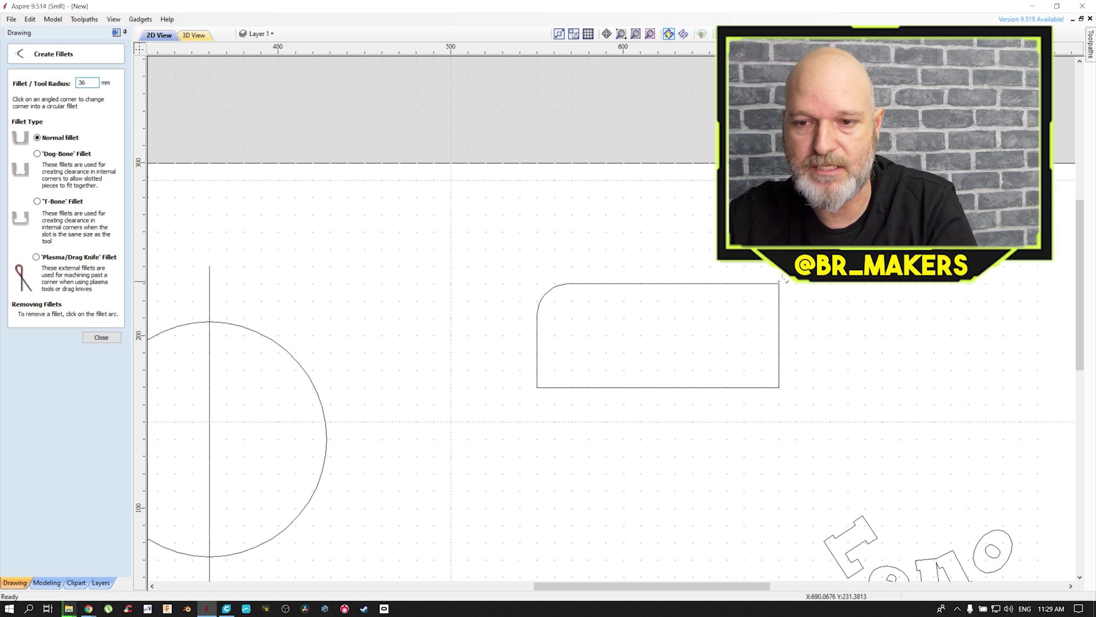
{"action": "left_click", "coordinate": [784, 281]}
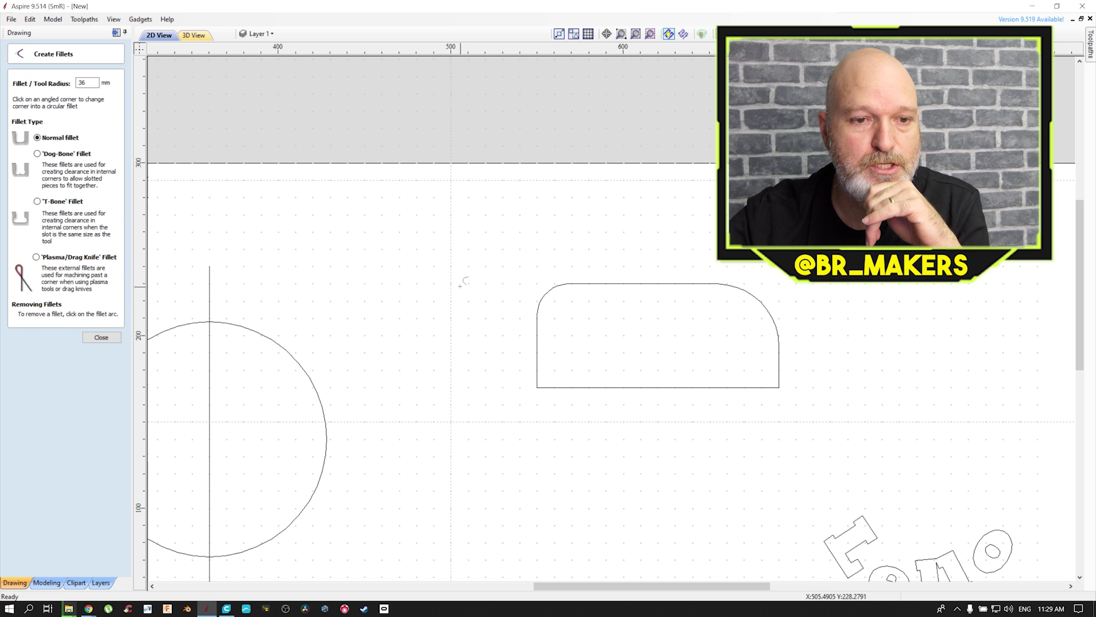
Add a T-bone fillet with an 18 mm radius to the large rectangle's lower-left corner
{"action": "key", "text": "Escape"}
{"action": "left_click", "coordinate": [90, 223]}
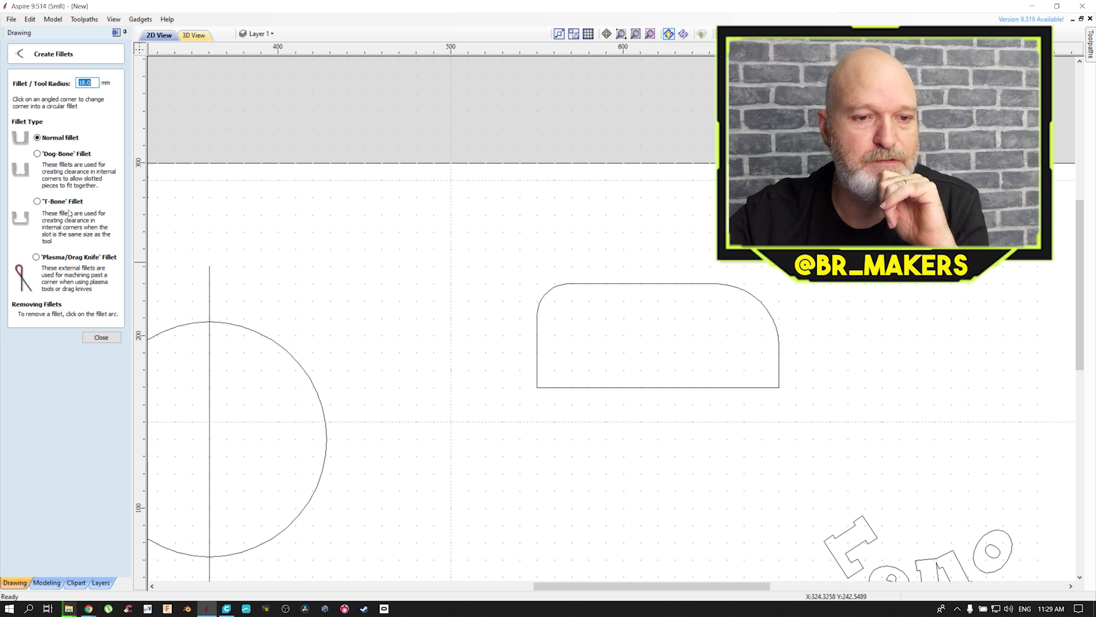
{"action": "left_click", "coordinate": [38, 201]}
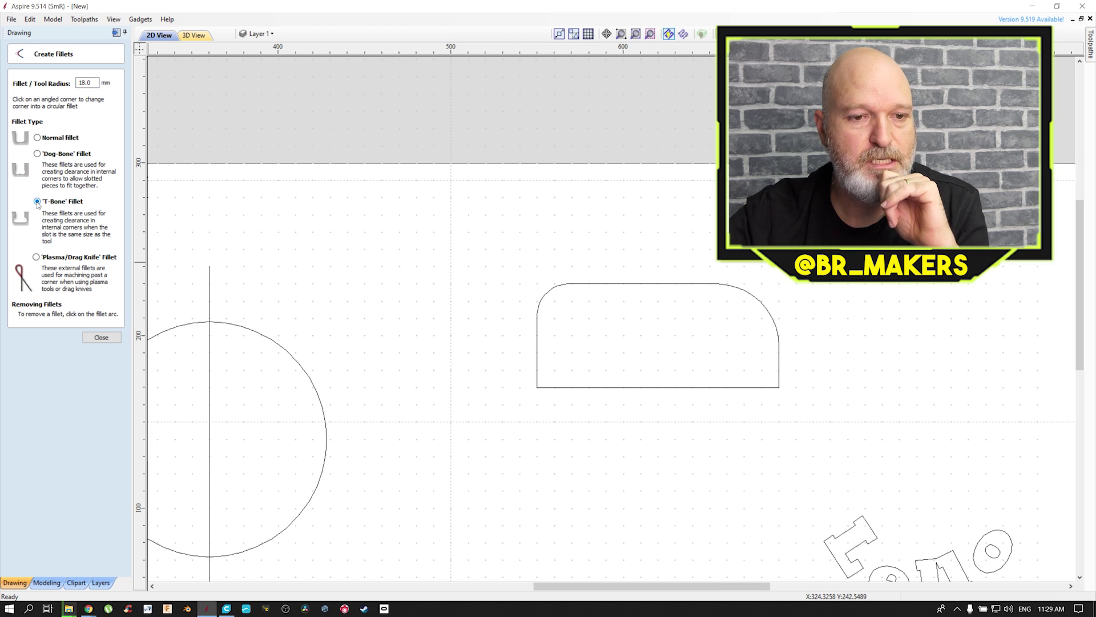
{"action": "left_click", "coordinate": [539, 388]}
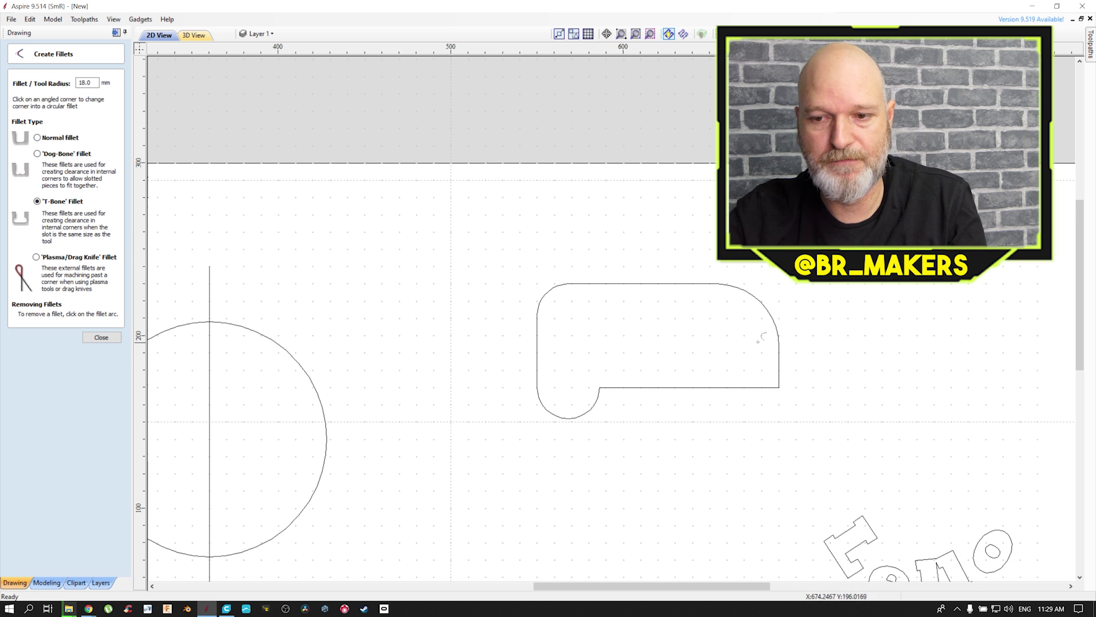
{"action": "scroll", "coordinate": [834, 361], "scroll_direction": "up", "scroll_amount": 4}
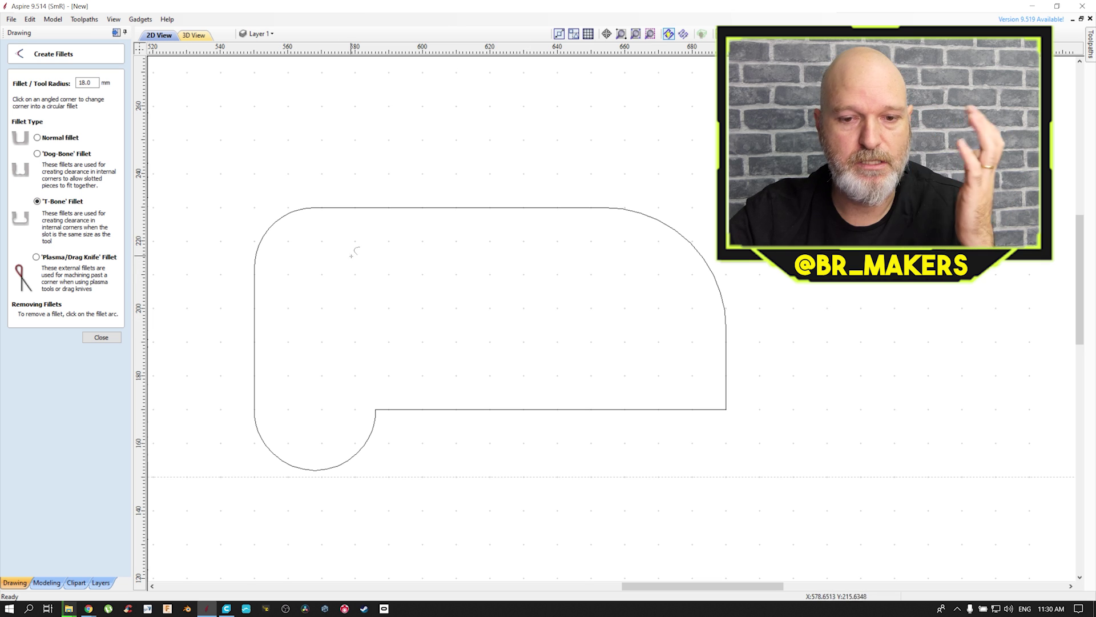
{"action": "scroll", "coordinate": [537, 259], "scroll_direction": "down", "scroll_amount": 2}
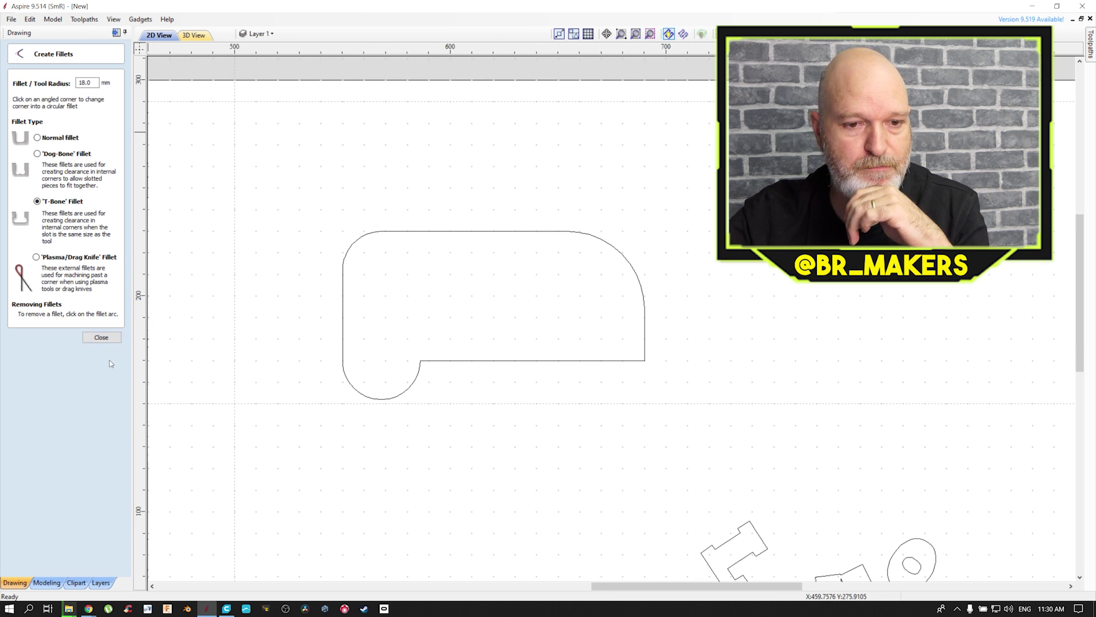
Draw a narrow upright square-cornered rectangle, about 6.6 x 34.6 mm, inside the filleted shape
{"action": "left_click", "coordinate": [102, 336]}
{"action": "left_click", "coordinate": [46, 107]}
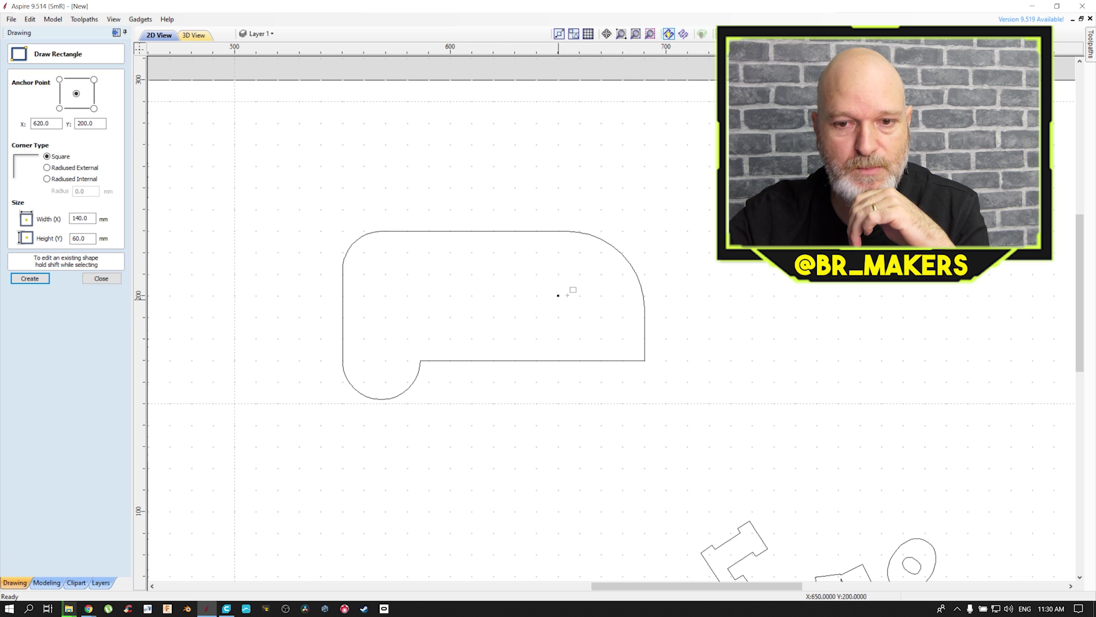
{"action": "left_click_drag", "start_coordinate": [480, 264], "coordinate": [495, 339]}
{"action": "scroll", "coordinate": [494, 339], "scroll_direction": "up", "scroll_amount": 5}
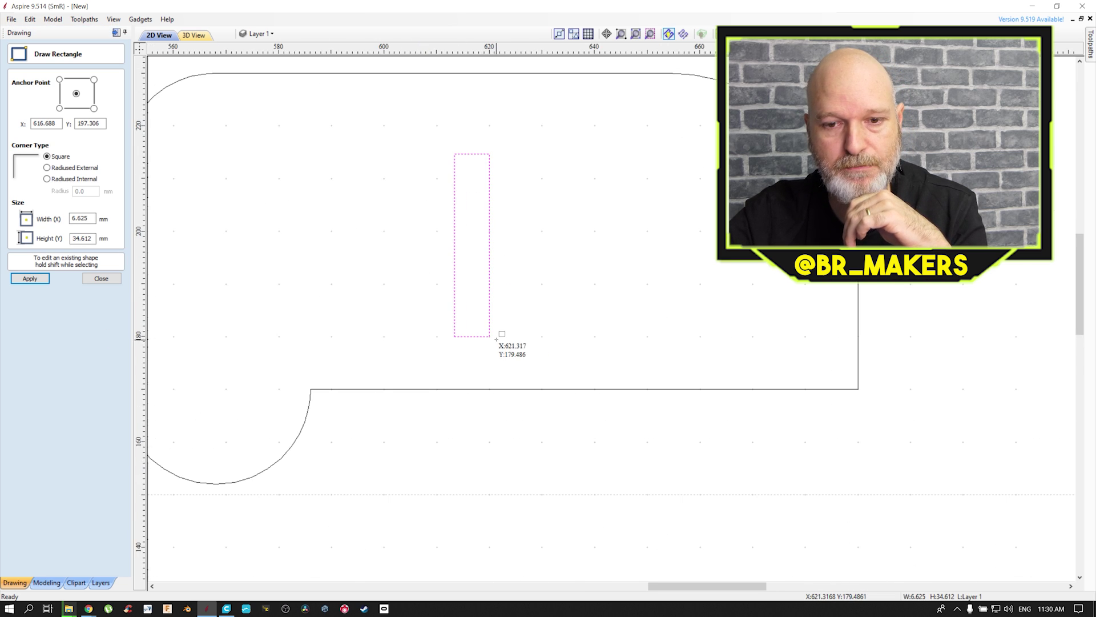
{"action": "left_click", "coordinate": [101, 278]}
Apply T-bone fillets with a 6 mm radius to both lower corners of the narrow rectangle
{"action": "left_click", "coordinate": [79, 182]}
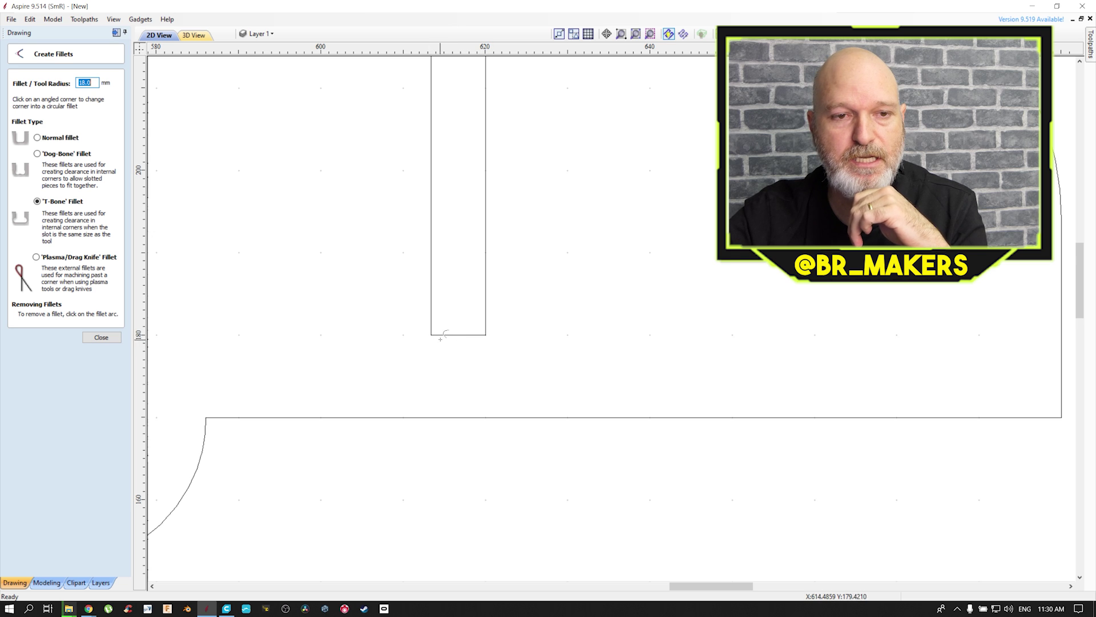
{"action": "type", "text": "6"}
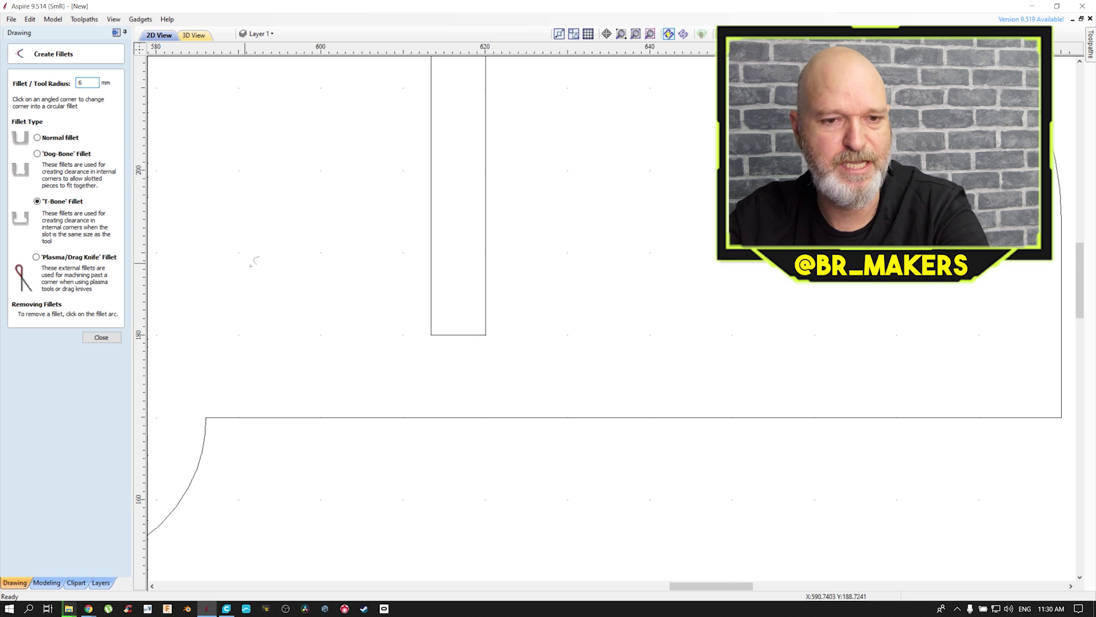
{"action": "left_click", "coordinate": [485, 335]}
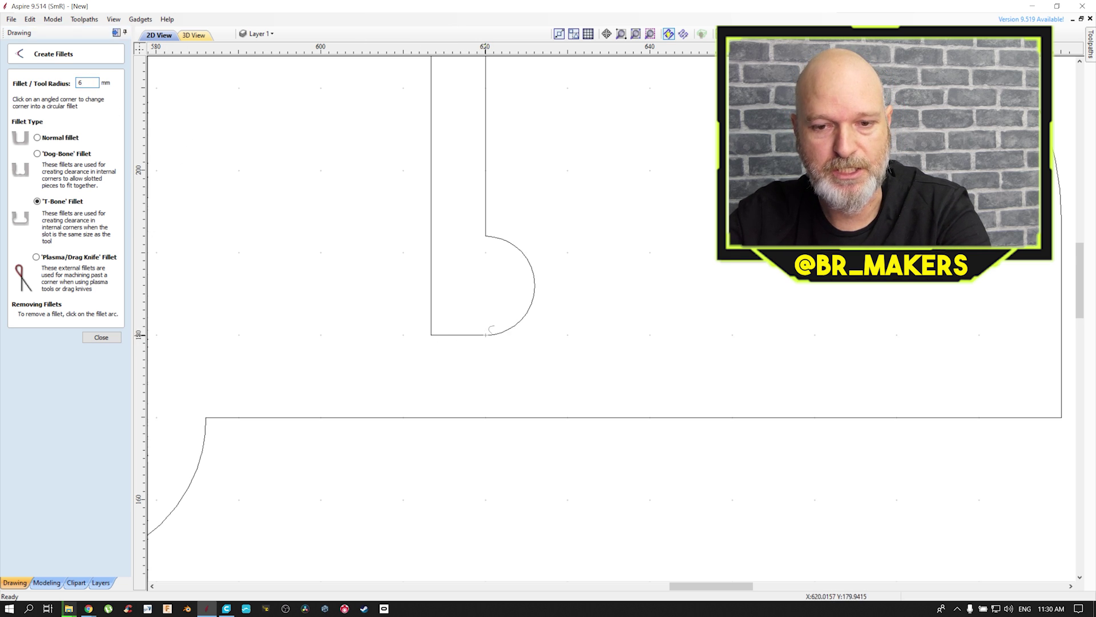
{"action": "left_click", "coordinate": [434, 334]}
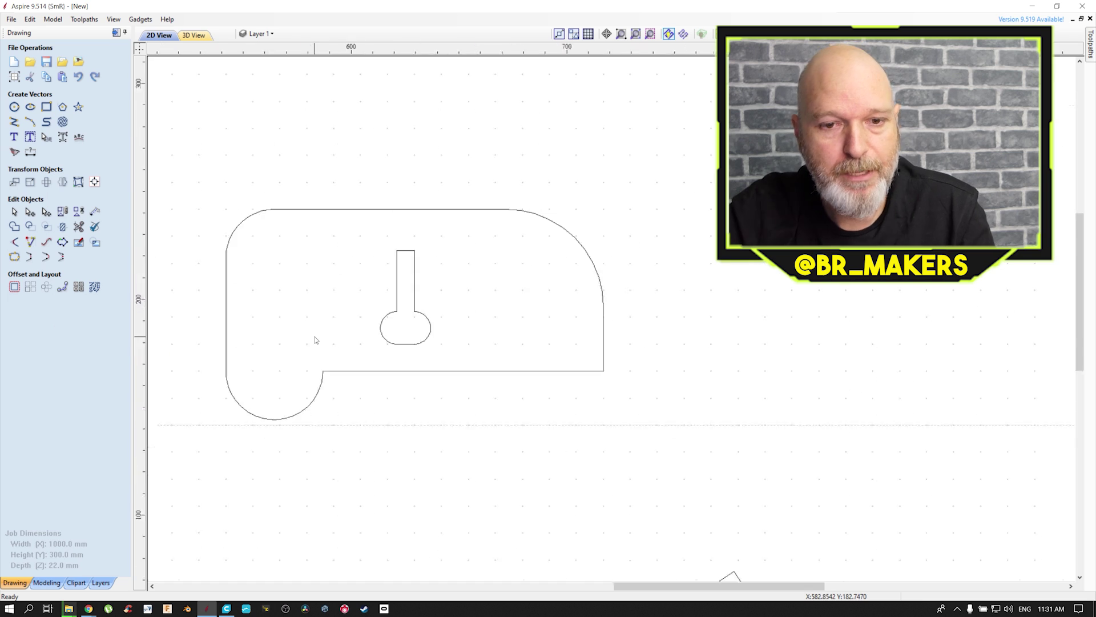
Array copy the keyhole-shaped slot into 2 rows and 5 columns with 7 mm gaps in X and Y
{"action": "scroll", "coordinate": [351, 319], "scroll_direction": "down", "scroll_amount": 3}
{"action": "scroll", "coordinate": [406, 318], "scroll_direction": "down", "scroll_amount": 1}
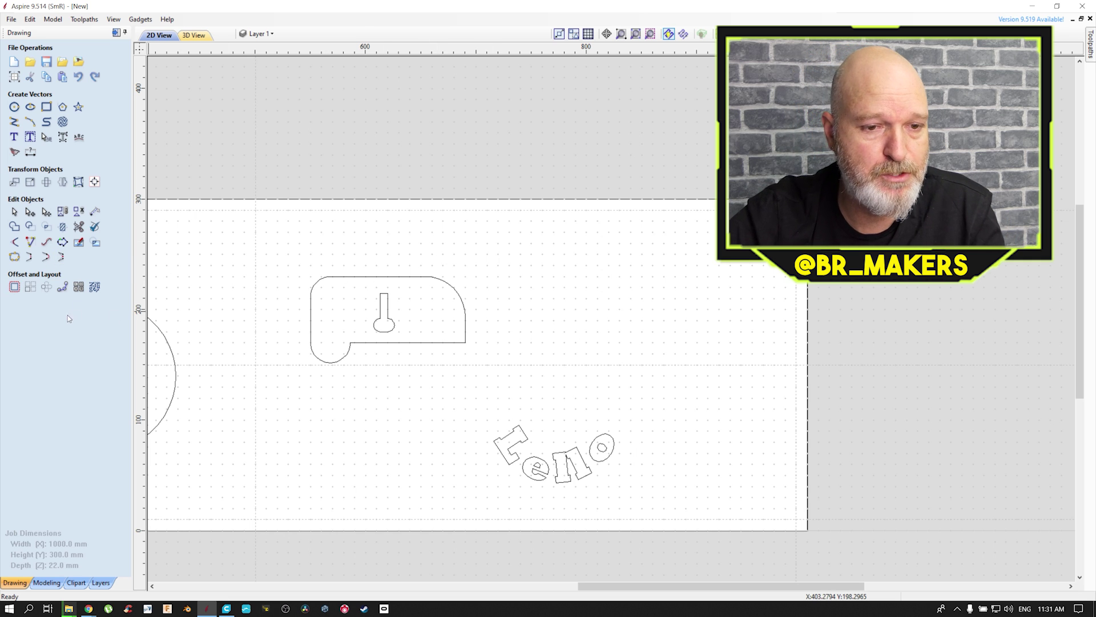
{"action": "left_click", "coordinate": [30, 288]}
{"action": "left_click", "coordinate": [385, 309]}
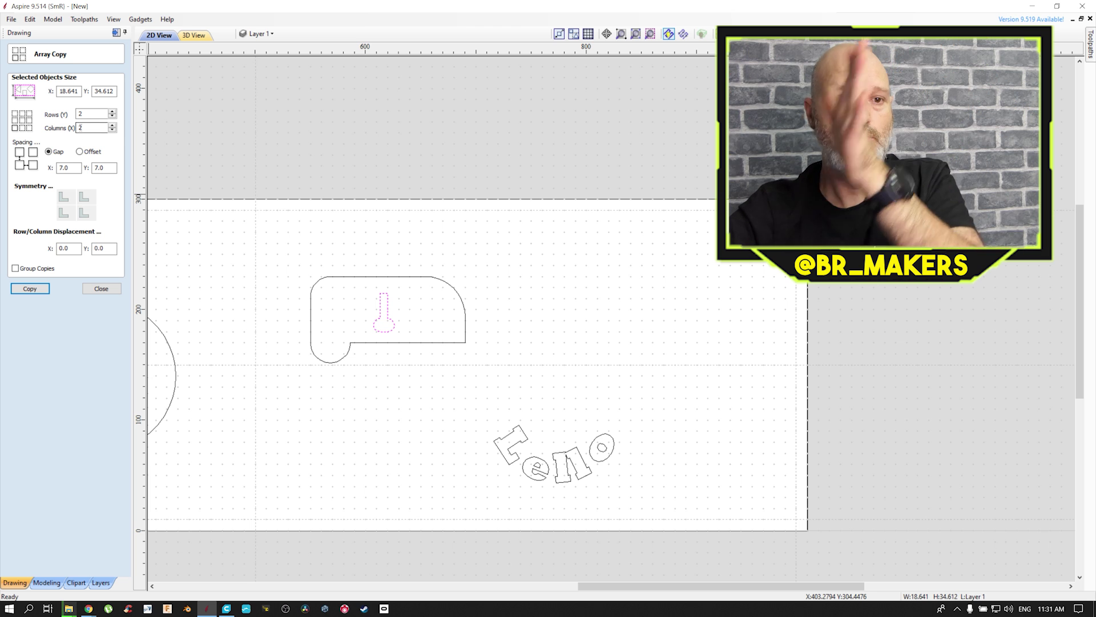
{"action": "double_click", "coordinate": [106, 128]}
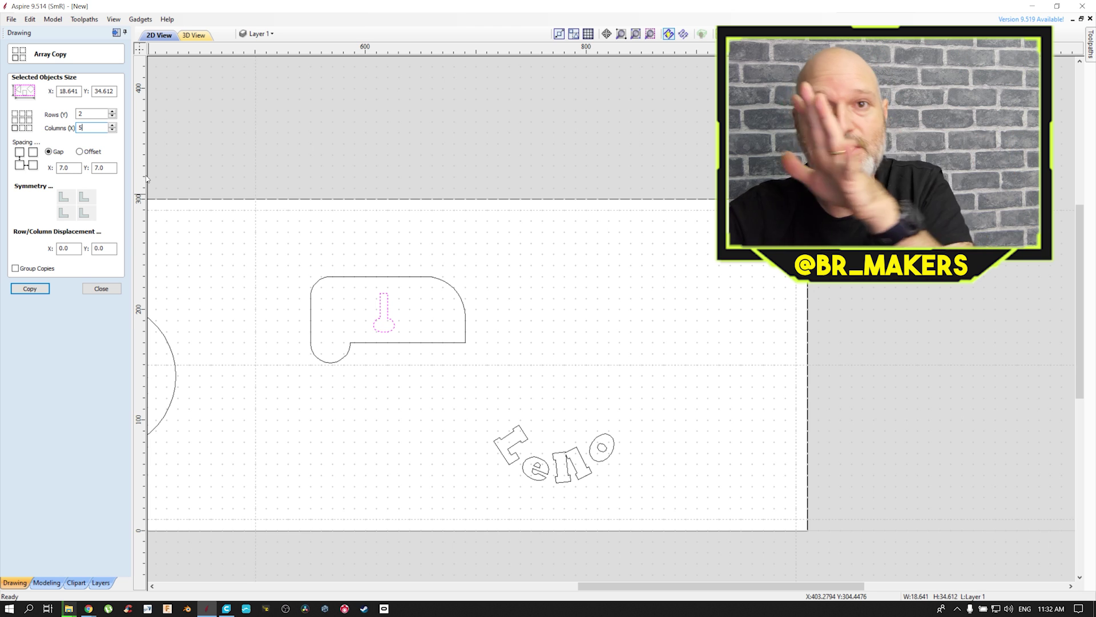
{"action": "left_click", "coordinate": [35, 290]}
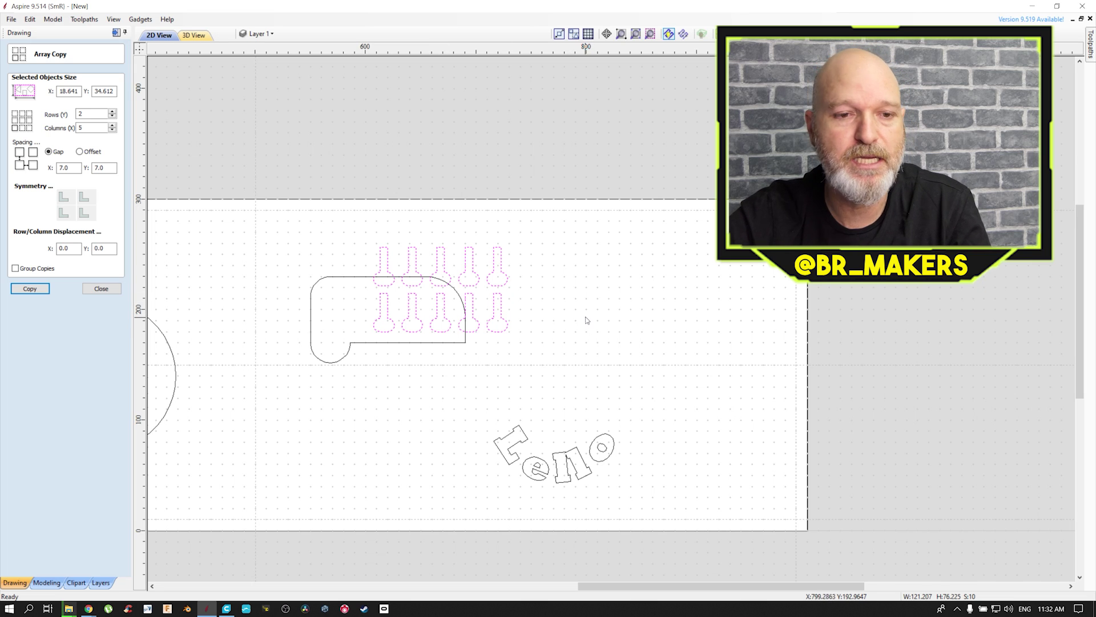
{"action": "key", "text": "Return"}
{"action": "left_click", "coordinate": [101, 288]}
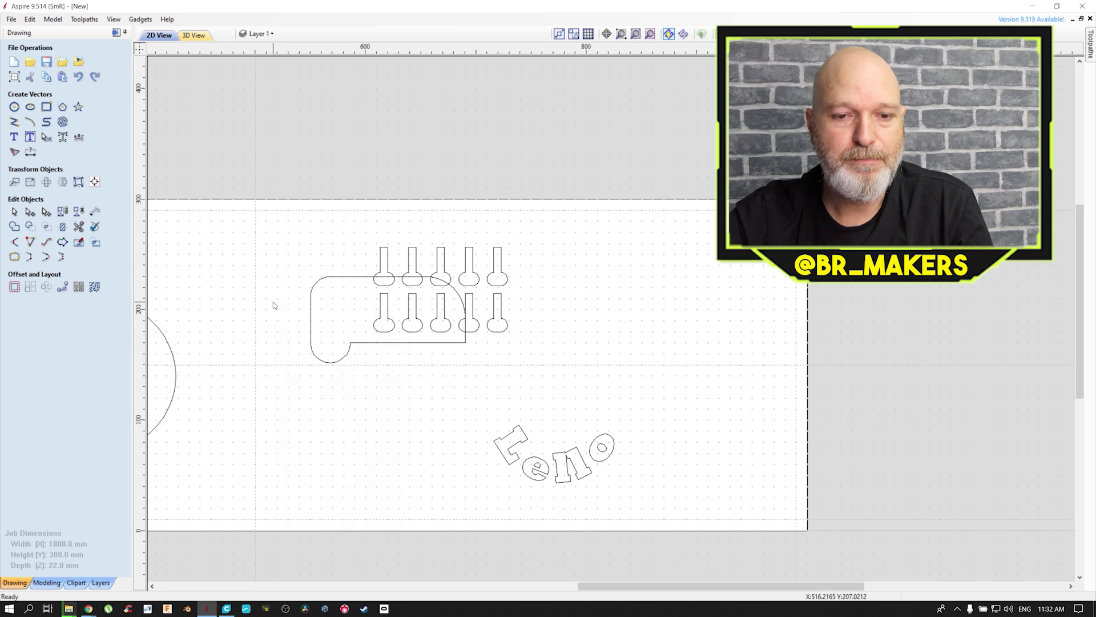
Enter node edit mode and select the large filleted outline to expose its nodes
{"action": "right_click", "coordinate": [273, 305]}
{"action": "left_click", "coordinate": [286, 240]}
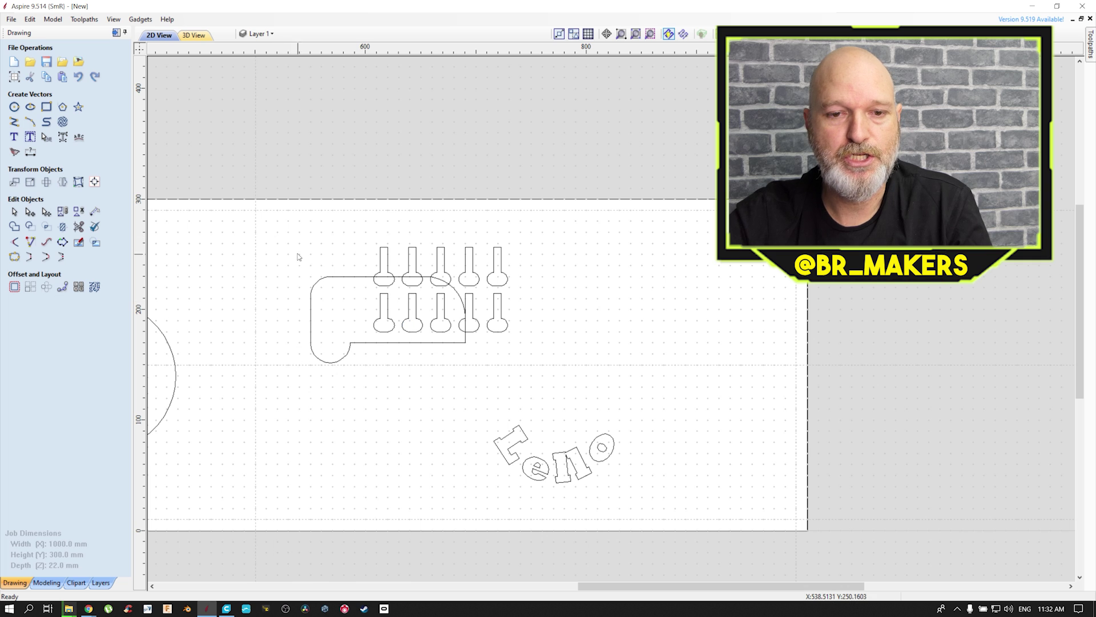
{"action": "right_click", "coordinate": [287, 252]}
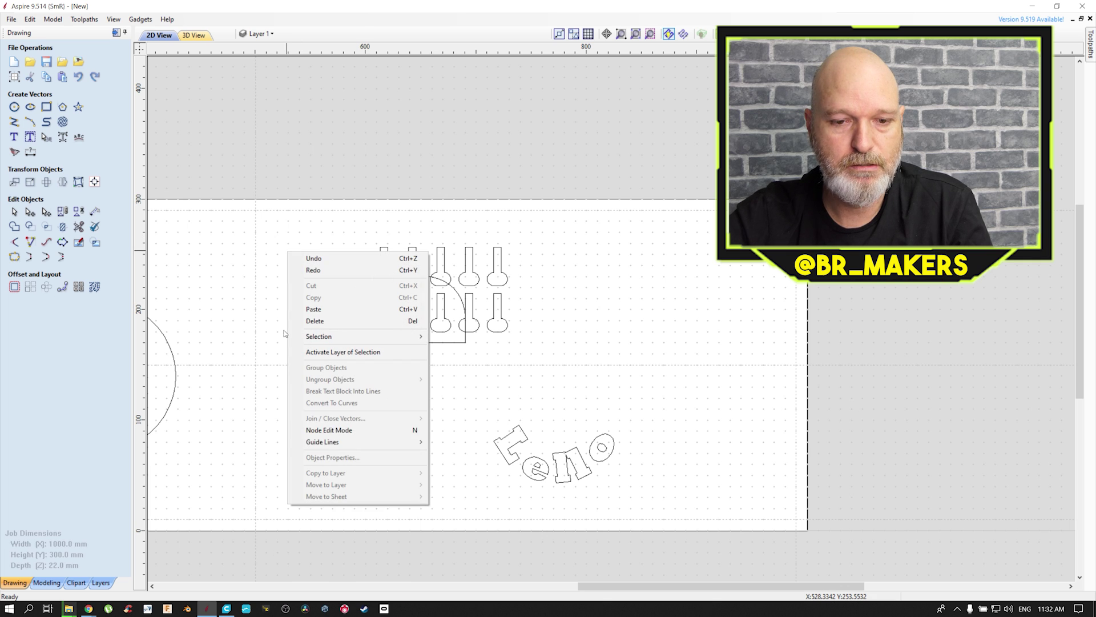
{"action": "left_click", "coordinate": [328, 432]}
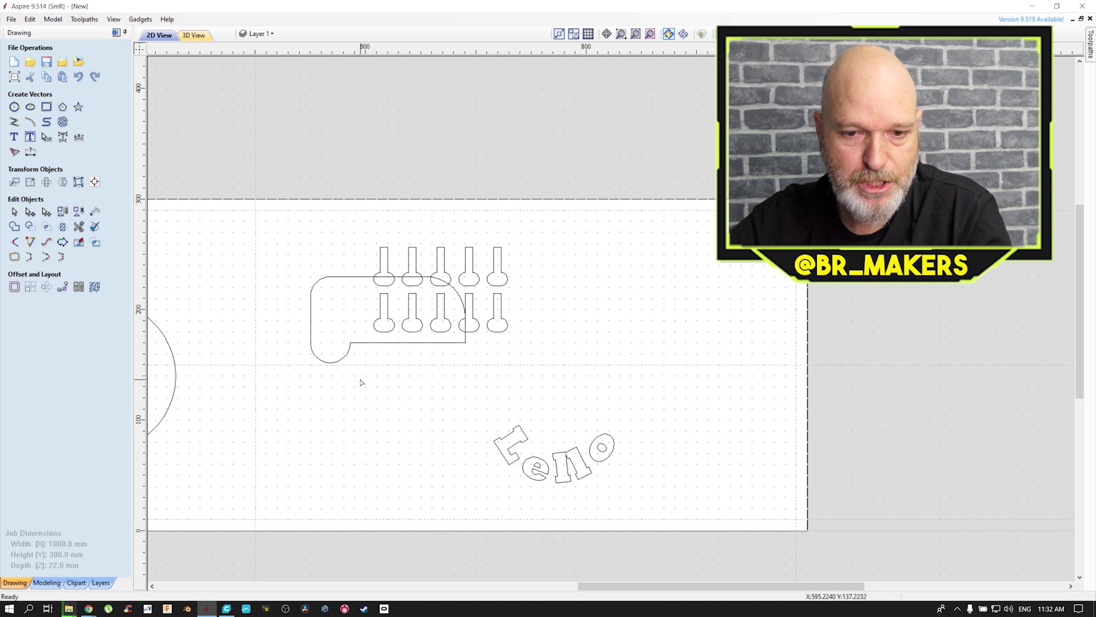
{"action": "left_click", "coordinate": [376, 342]}
{"action": "scroll", "coordinate": [426, 399], "scroll_direction": "up", "scroll_amount": 4}
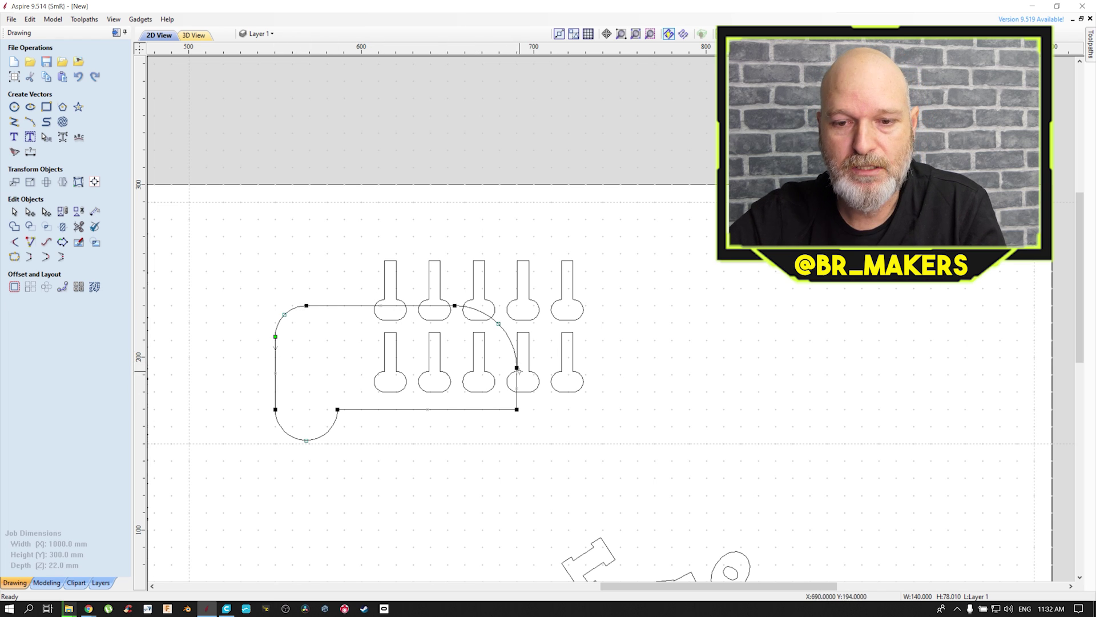
Try converting the outline's lower straight edge to an arc bowed down to about Y 150, and undo both changes
{"action": "right_click", "coordinate": [436, 414]}
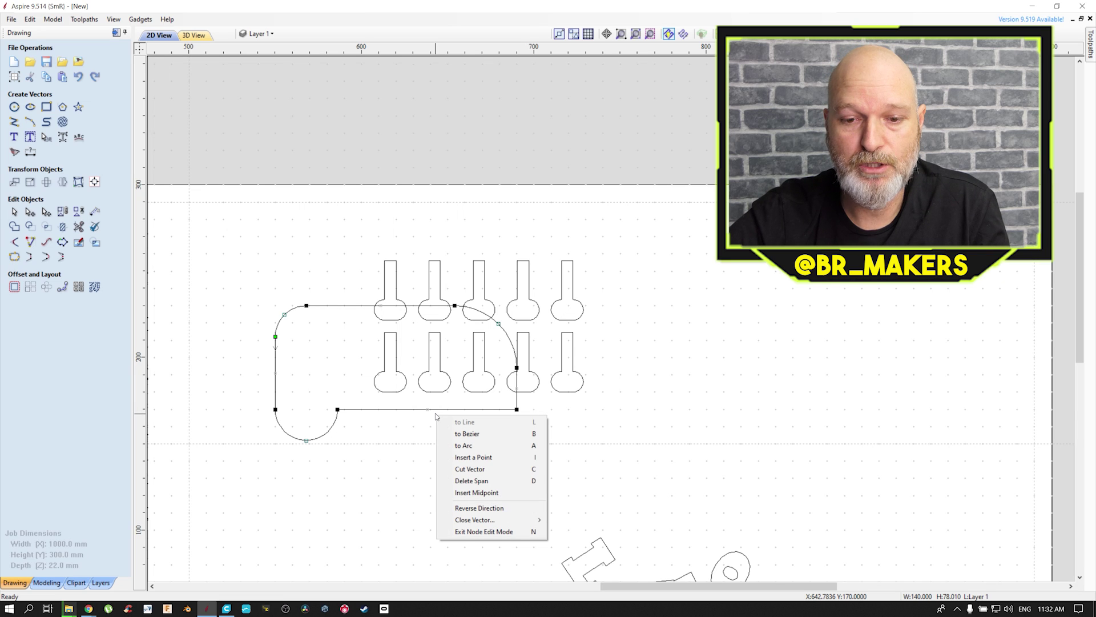
{"action": "left_click", "coordinate": [466, 445]}
{"action": "left_click_drag", "start_coordinate": [427, 498], "coordinate": [437, 444]}
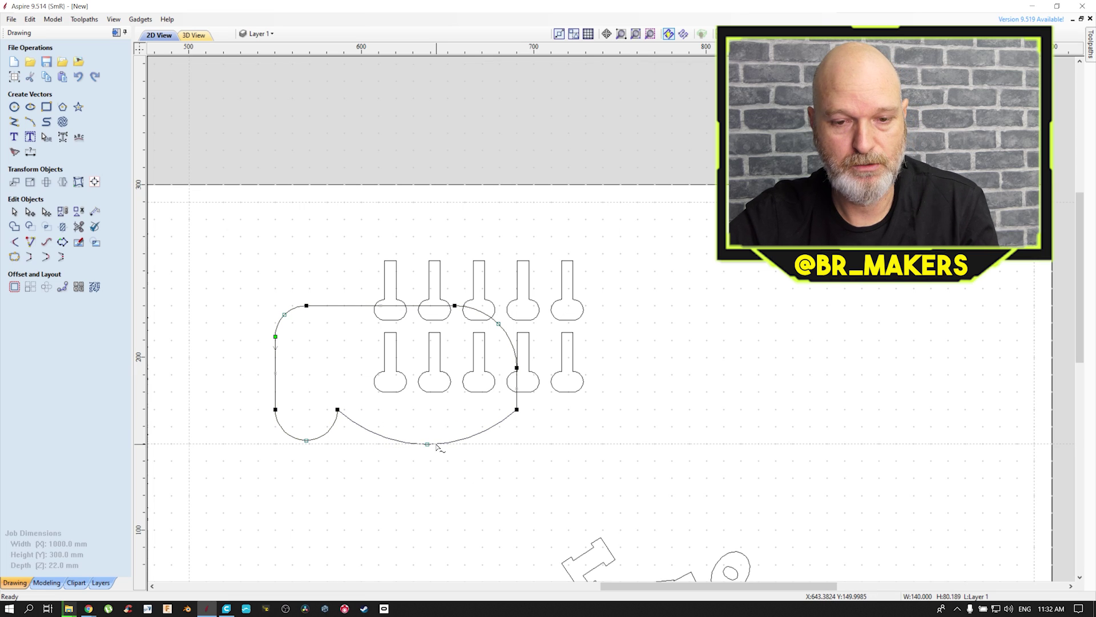
{"action": "key", "text": "ctrl+z"}
{"action": "key", "text": "ctrl+z"}
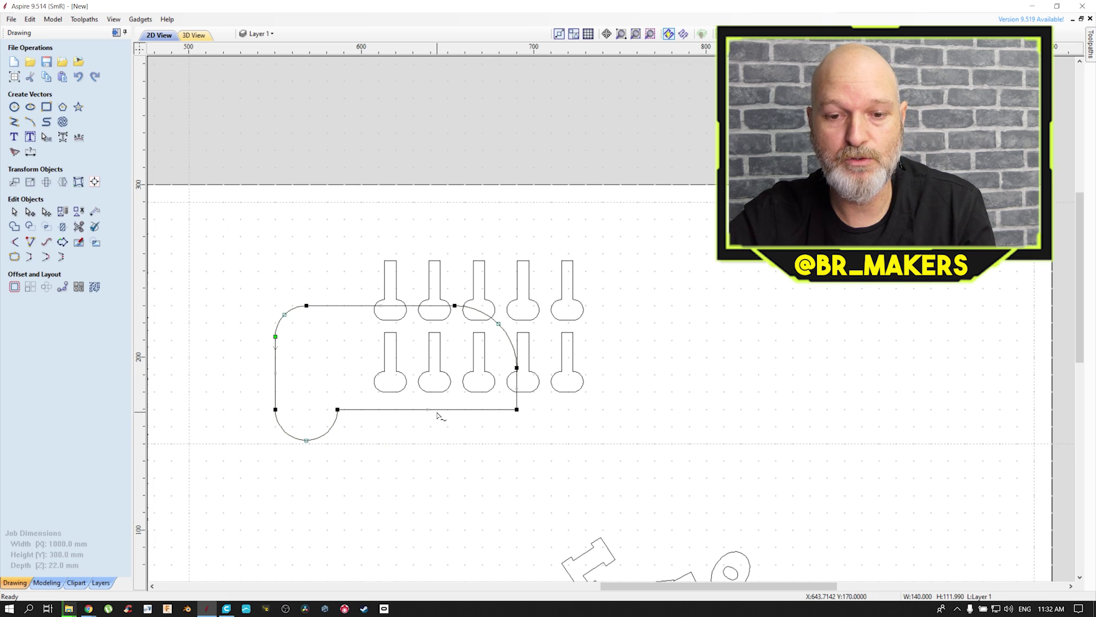
Convert the outline's lower straight edge to a Bezier and shape it into an S-curve with its two control handles
{"action": "right_click", "coordinate": [437, 416]}
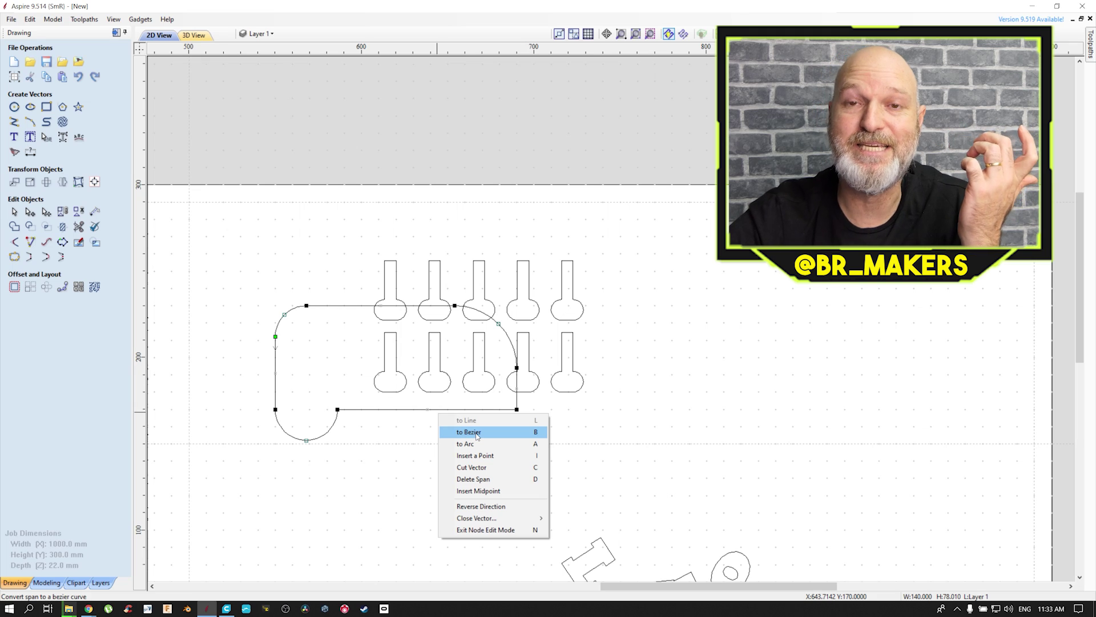
{"action": "left_click", "coordinate": [477, 434]}
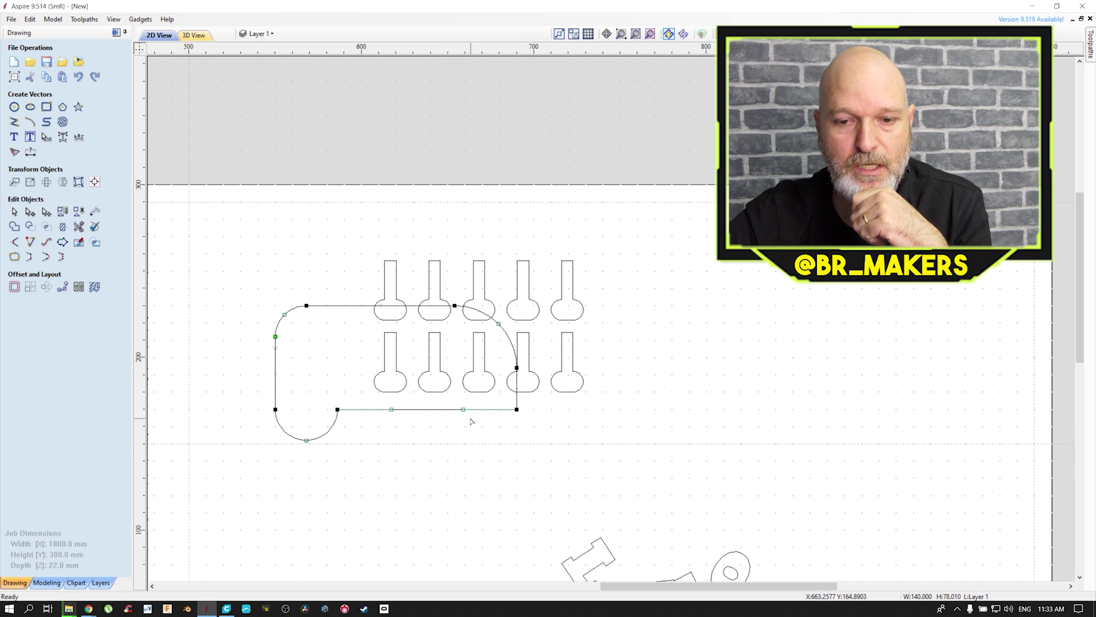
{"action": "left_click_drag", "start_coordinate": [391, 409], "coordinate": [394, 435]}
{"action": "left_click_drag", "start_coordinate": [463, 409], "coordinate": [457, 390]}
{"action": "scroll", "coordinate": [450, 438], "scroll_direction": "up", "scroll_amount": 3}
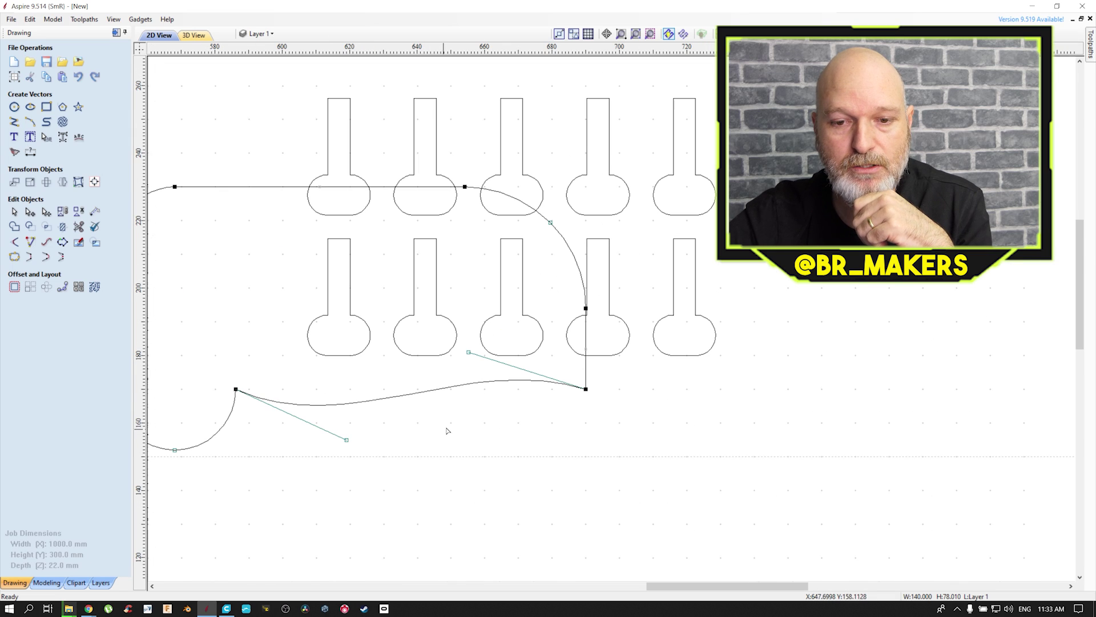
{"action": "left_click_drag", "start_coordinate": [374, 349], "coordinate": [263, 327]}
{"action": "left_click_drag", "start_coordinate": [346, 439], "coordinate": [273, 488]}
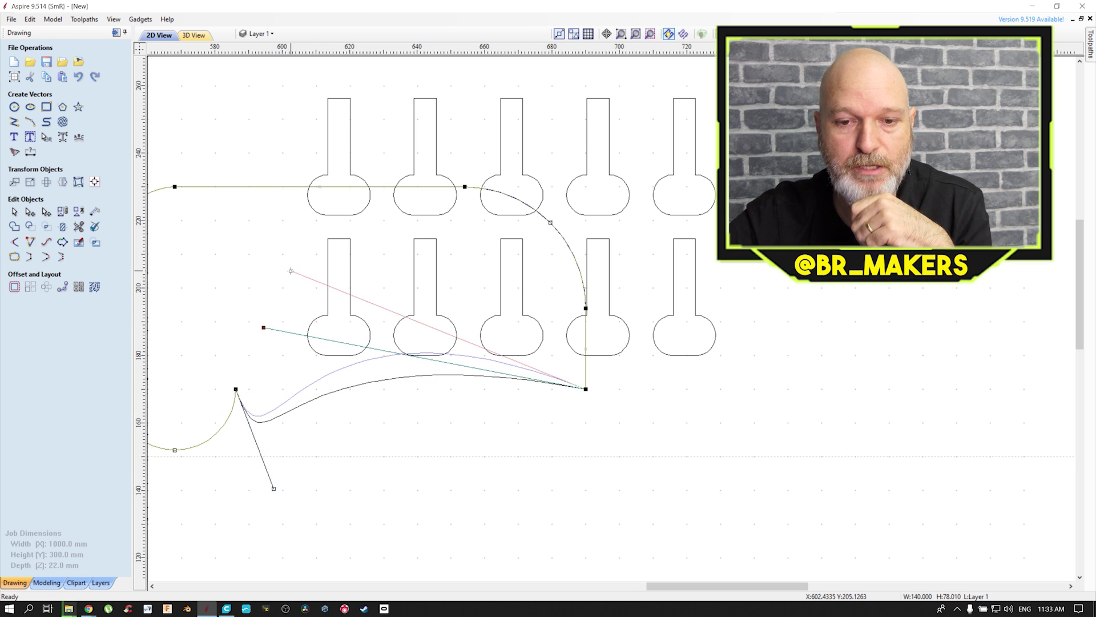
{"action": "scroll", "coordinate": [285, 351], "scroll_direction": "down", "scroll_amount": 4}
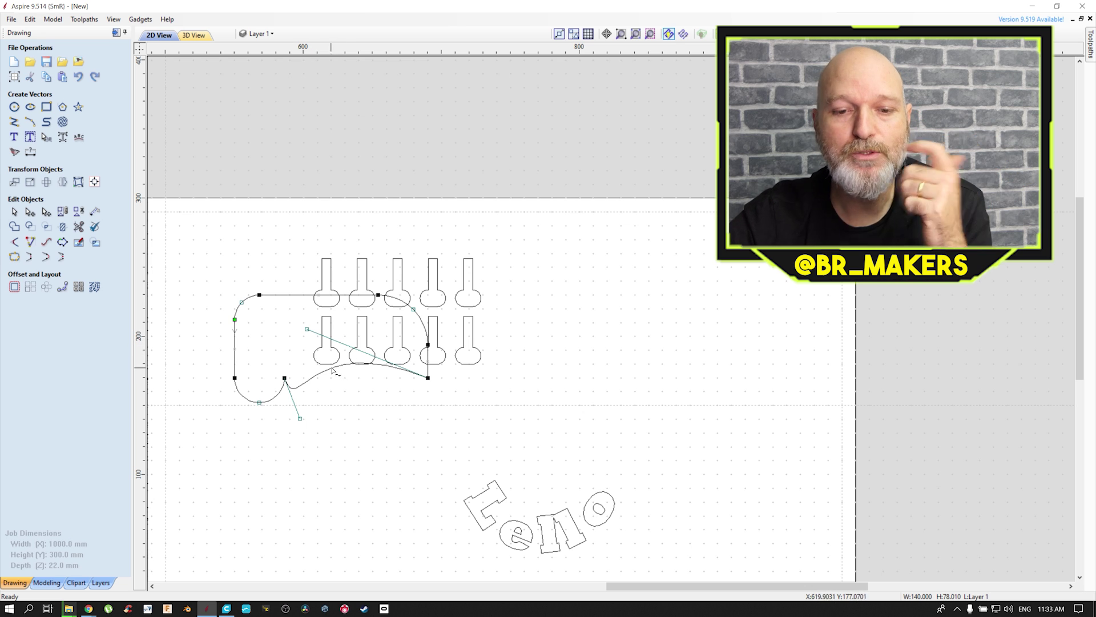
Select all nodes in the outline's lower part together and nudge them down to stretch the shape
{"action": "left_click_drag", "start_coordinate": [577, 333], "coordinate": [178, 450]}
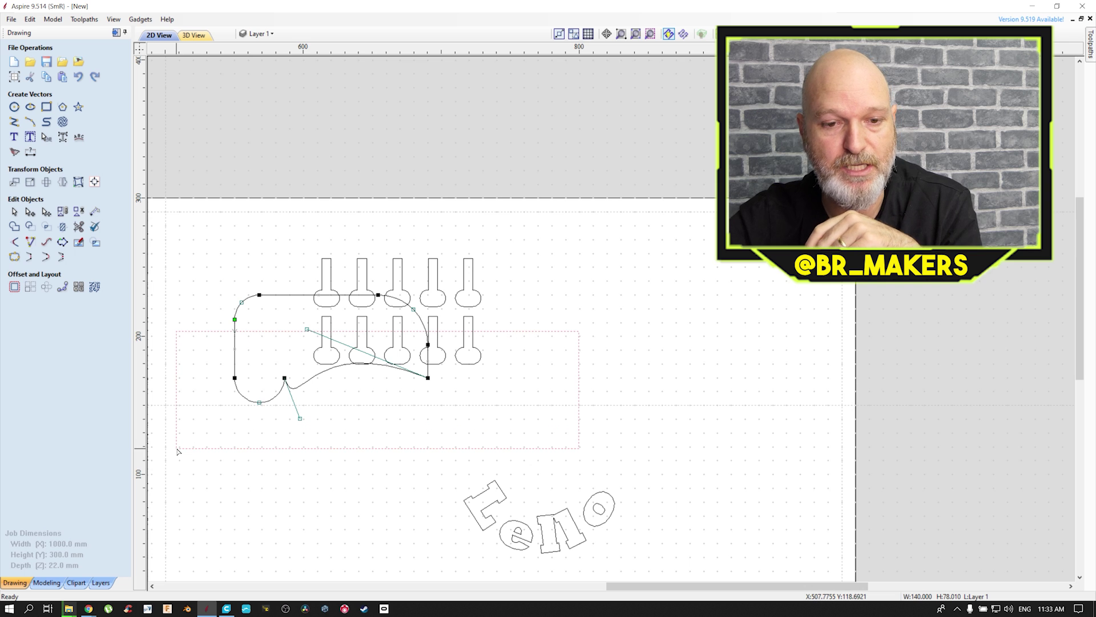
{"action": "key", "text": "Down"}
{"action": "key", "text": "Down"}
{"action": "key", "text": "Down"}
{"action": "key", "text": "Down"}
{"action": "key", "text": "Down"}
{"action": "key", "text": "Down"}
{"action": "key", "text": "Down"}
{"action": "key", "text": "Down"}
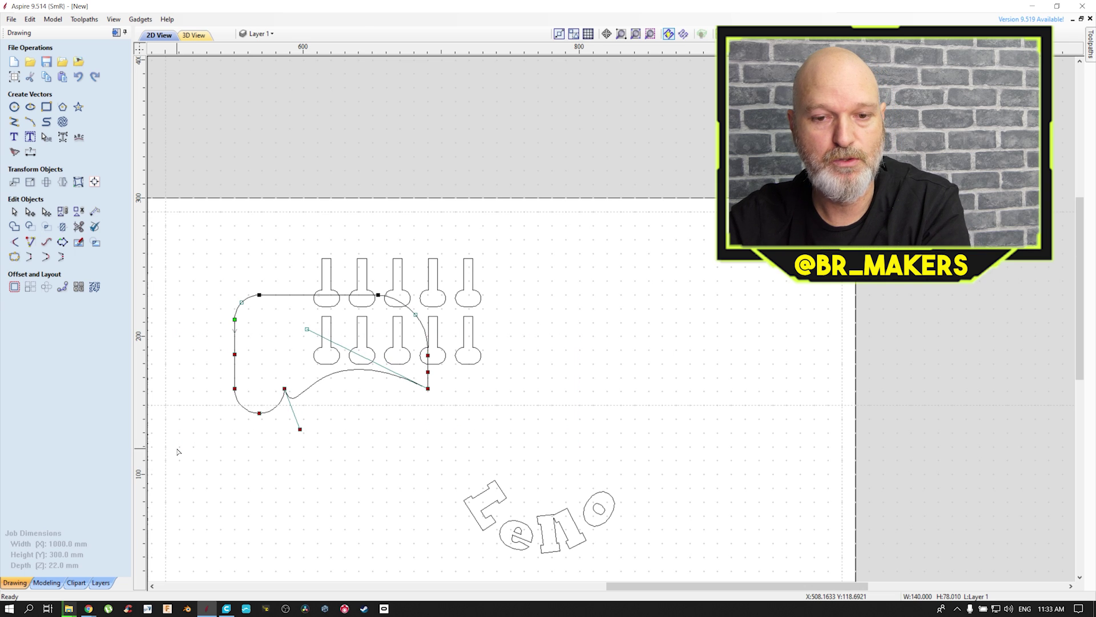
{"action": "key", "text": "Down"}
{"action": "key", "text": "Down"}
{"action": "key", "text": "Down"}
{"action": "key", "text": "Down"}
{"action": "key", "text": "Down"}
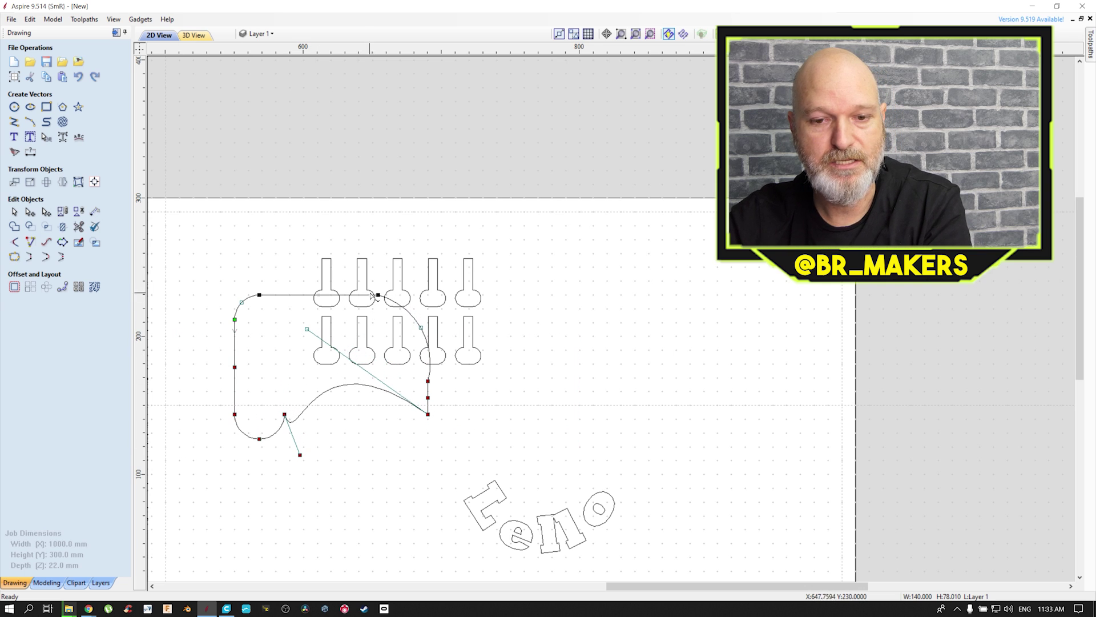
Nudge the selected lower nodes back up to slightly above their original height
{"action": "key", "text": "Up"}
{"action": "key", "text": "Up"}
{"action": "key", "text": "Up"}
{"action": "key", "text": "Up"}
{"action": "key", "text": "Up"}
{"action": "key", "text": "Up"}
{"action": "key", "text": "Up"}
{"action": "key", "text": "Up"}
{"action": "key", "text": "Up"}
{"action": "key", "text": "Up"}
{"action": "key", "text": "Up"}
{"action": "key", "text": "Up"}
{"action": "key", "text": "Up"}
{"action": "key", "text": "Up"}
{"action": "key", "text": "Up"}
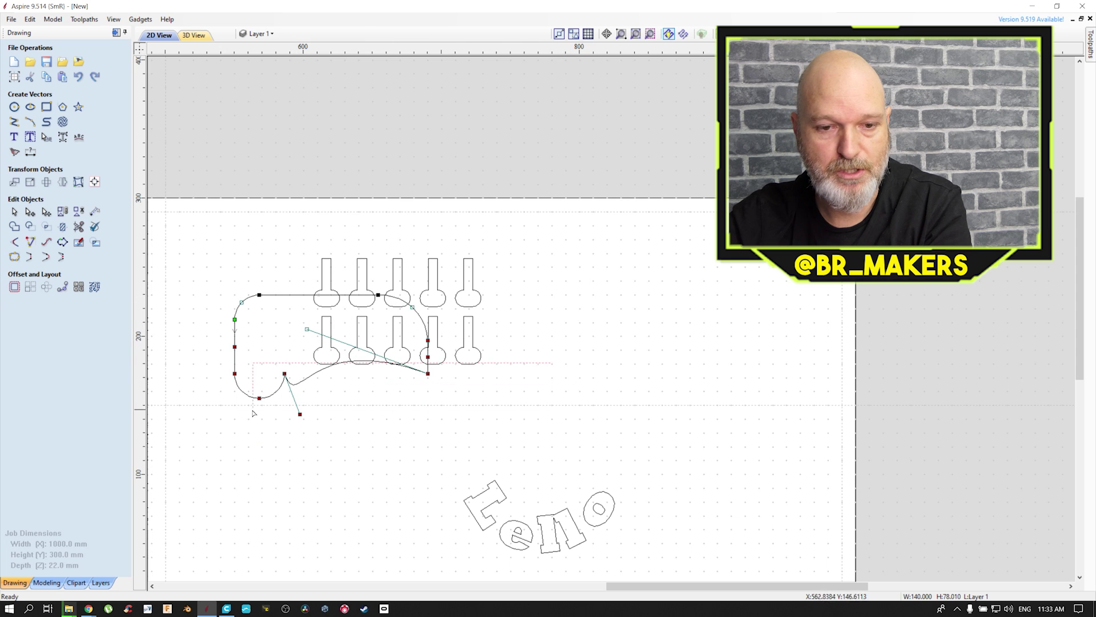
Nudge the outline's selected lower nodes down again, well below their original height
{"action": "key", "text": "Down"}
{"action": "key", "text": "Down"}
{"action": "key", "text": "Down"}
{"action": "key", "text": "Down"}
{"action": "key", "text": "Down"}
{"action": "key", "text": "Down"}
{"action": "key", "text": "Down"}
{"action": "key", "text": "Down"}
{"action": "key", "text": "Down"}
{"action": "key", "text": "Down"}
{"action": "key", "text": "Down"}
{"action": "key", "text": "Down"}
{"action": "key", "text": "Down"}
{"action": "key", "text": "Down"}
{"action": "key", "text": "Down"}
{"action": "key", "text": "Down"}
{"action": "key", "text": "Down"}
{"action": "key", "text": "Down"}
{"action": "key", "text": "Down"}
{"action": "key", "text": "Down"}
{"action": "key", "text": "Down"}
{"action": "key", "text": "Down"}
{"action": "key", "text": "Down"}
{"action": "key", "text": "Down"}
{"action": "key", "text": "Down"}
{"action": "key", "text": "Down"}
{"action": "key", "text": "Down"}
{"action": "key", "text": "Down"}
{"action": "key", "text": "Down"}
{"action": "key", "text": "Down"}
{"action": "key", "text": "Down"}
{"action": "key", "text": "Down"}
{"action": "key", "text": "Down"}
{"action": "key", "text": "Down"}
{"action": "key", "text": "Down"}
{"action": "key", "text": "Down"}
{"action": "key", "text": "Down"}
{"action": "key", "text": "Down"}
{"action": "key", "text": "Down"}
{"action": "key", "text": "Down"}
{"action": "key", "text": "Down"}
{"action": "key", "text": "Down"}
{"action": "key", "text": "Down"}
{"action": "key", "text": "Down"}
{"action": "key", "text": "Down"}
{"action": "key", "text": "Down"}
{"action": "key", "text": "Down"}
{"action": "key", "text": "Down"}
{"action": "key", "text": "Down"}
{"action": "key", "text": "Down"}
{"action": "key", "text": "Down"}
{"action": "key", "text": "Down"}
{"action": "key", "text": "Down"}
Nudge the lower nodes partway back up and pull the S-curve's upper control handle down, then end node editing
{"action": "key", "text": "Up"}
{"action": "key", "text": "Up"}
{"action": "key", "text": "Up"}
{"action": "key", "text": "Up"}
{"action": "key", "text": "Up"}
{"action": "key", "text": "Up"}
{"action": "key", "text": "Up"}
{"action": "key", "text": "Up"}
{"action": "key", "text": "Up"}
{"action": "key", "text": "Up"}
{"action": "key", "text": "Up"}
{"action": "key", "text": "Up"}
{"action": "key", "text": "Up"}
{"action": "key", "text": "Up"}
{"action": "key", "text": "Up"}
{"action": "key", "text": "Up"}
{"action": "key", "text": "Up"}
{"action": "key", "text": "Up"}
{"action": "key", "text": "Up"}
{"action": "key", "text": "Up"}
{"action": "key", "text": "Up"}
{"action": "key", "text": "Up"}
{"action": "key", "text": "Up"}
{"action": "key", "text": "Up"}
{"action": "key", "text": "Up"}
{"action": "key", "text": "Up"}
{"action": "key", "text": "Up"}
{"action": "key", "text": "Up"}
{"action": "key", "text": "Up"}
{"action": "key", "text": "Up"}
{"action": "key", "text": "Up"}
{"action": "key", "text": "Up"}
{"action": "key", "text": "Up"}
{"action": "key", "text": "Up"}
{"action": "left_click_drag", "start_coordinate": [306, 329], "coordinate": [304, 377]}
{"action": "left_click", "coordinate": [667, 323]}
{"action": "left_click", "coordinate": [601, 359]}
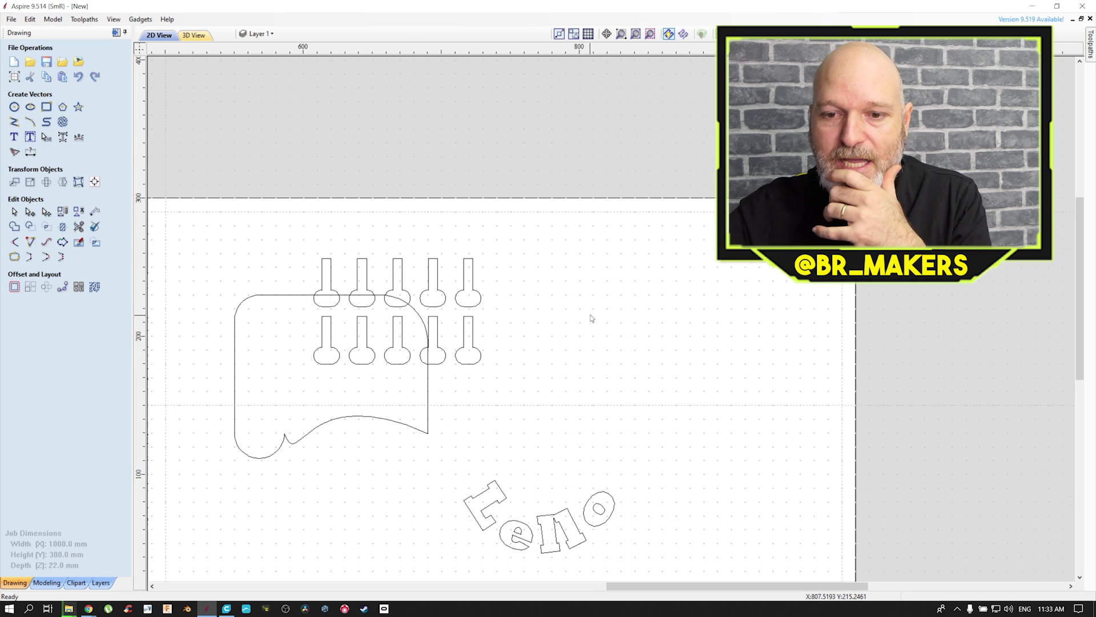
Show the toolpath tools and keep them permanently displayed beside the full job area
{"action": "scroll", "coordinate": [590, 316], "scroll_direction": "down", "scroll_amount": 2}
{"action": "scroll", "coordinate": [571, 331], "scroll_direction": "down", "scroll_amount": 1}
{"action": "middle_click_drag", "start_coordinate": [617, 310], "coordinate": [678, 299]}
{"action": "scroll", "coordinate": [759, 281], "scroll_direction": "down", "scroll_amount": 1}
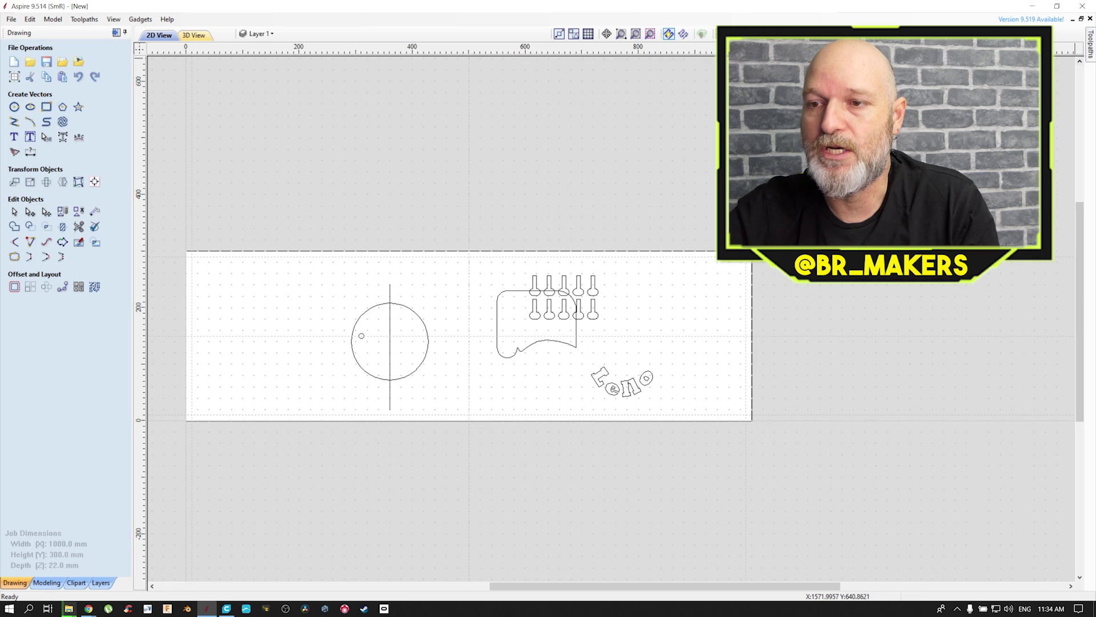
{"action": "mouse_move", "coordinate": [1092, 50]}
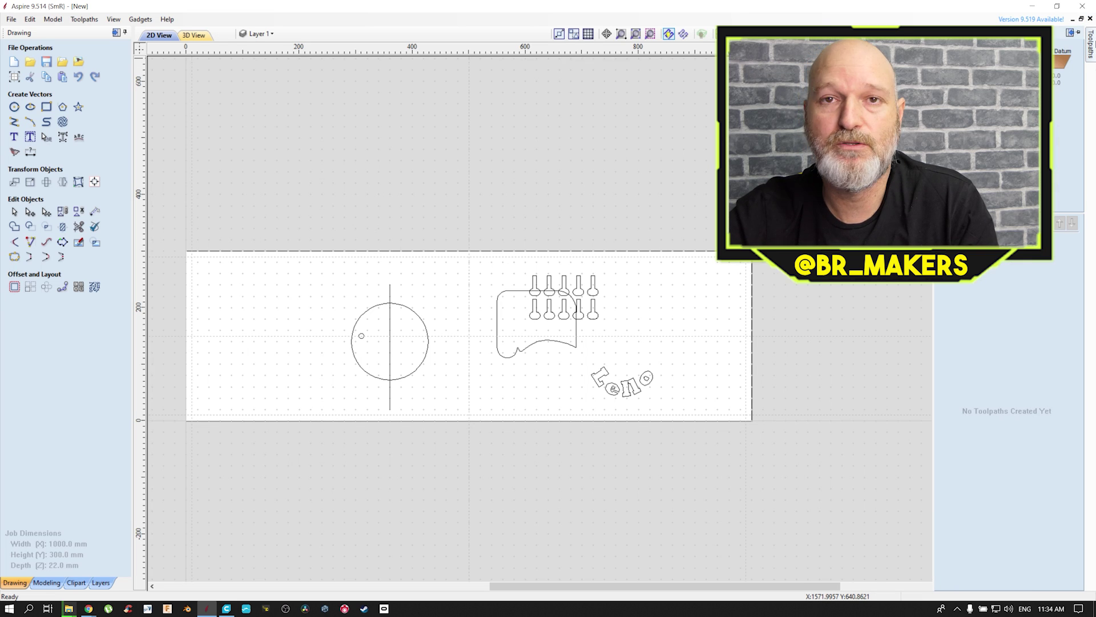
{"action": "left_click", "coordinate": [1078, 33]}
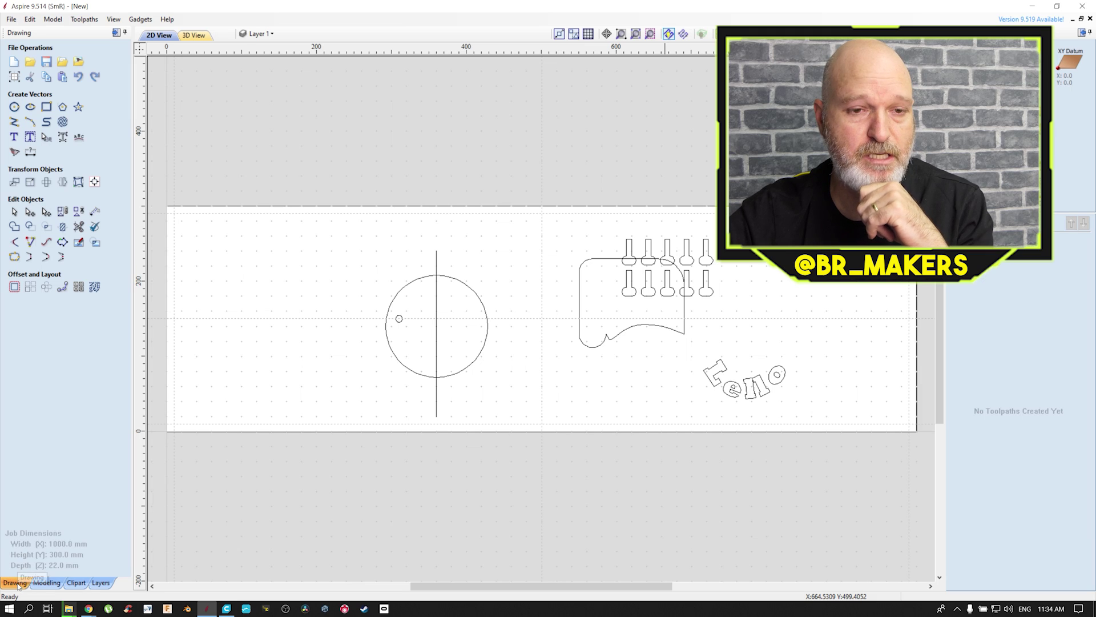
{"action": "left_click", "coordinate": [52, 583]}
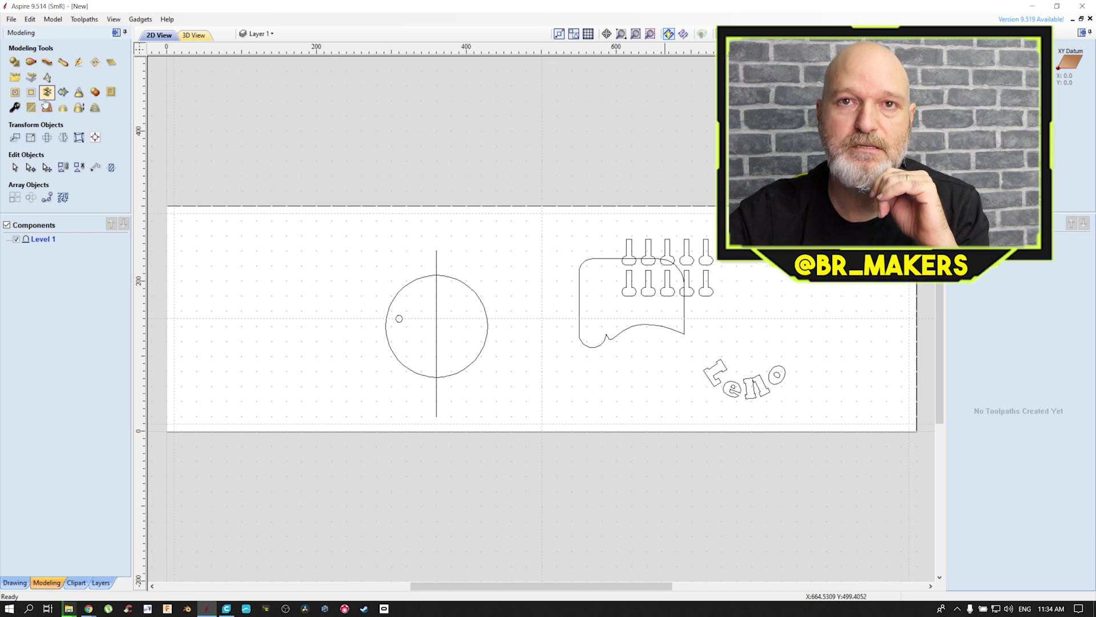
{"action": "left_click", "coordinate": [16, 583]}
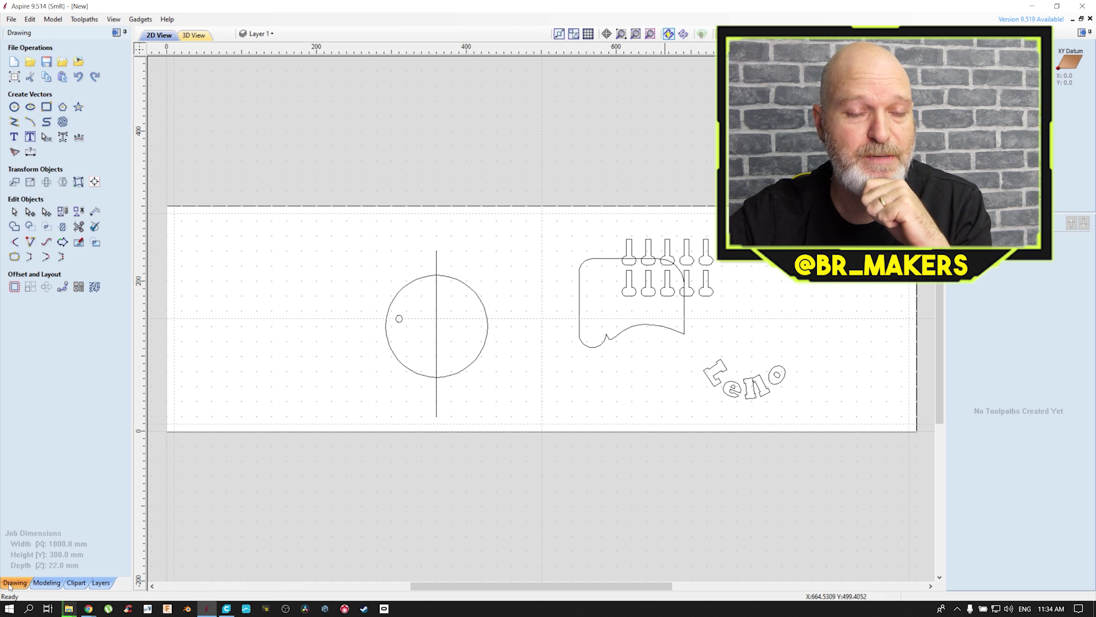
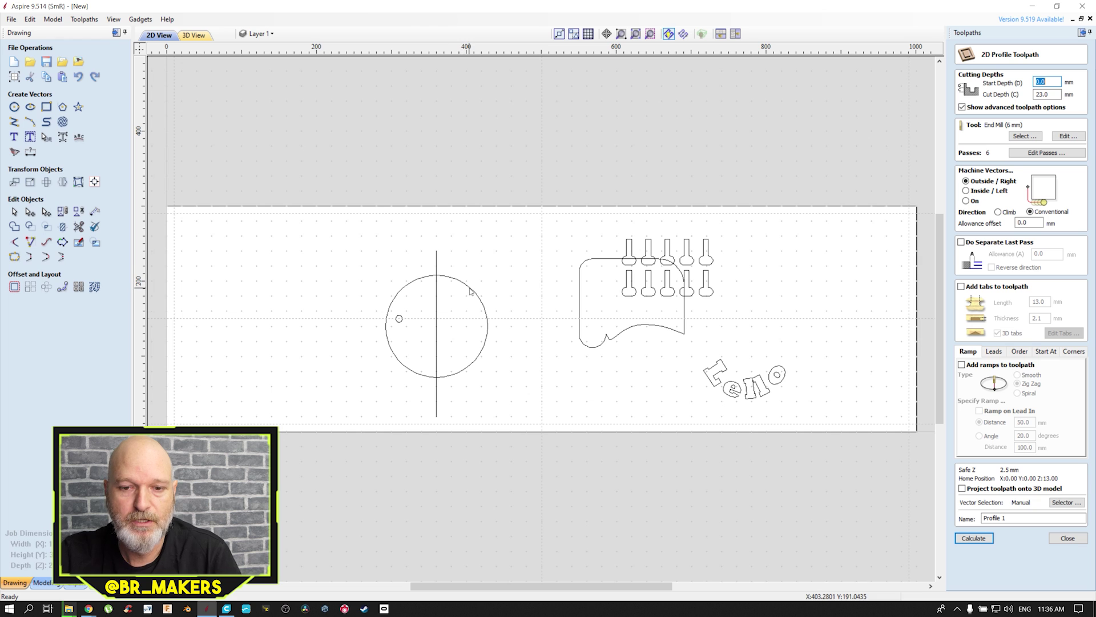
Select the large circle for the 2D profile toolpath and set the cut depth to 22 mm
{"action": "left_click", "coordinate": [469, 289]}
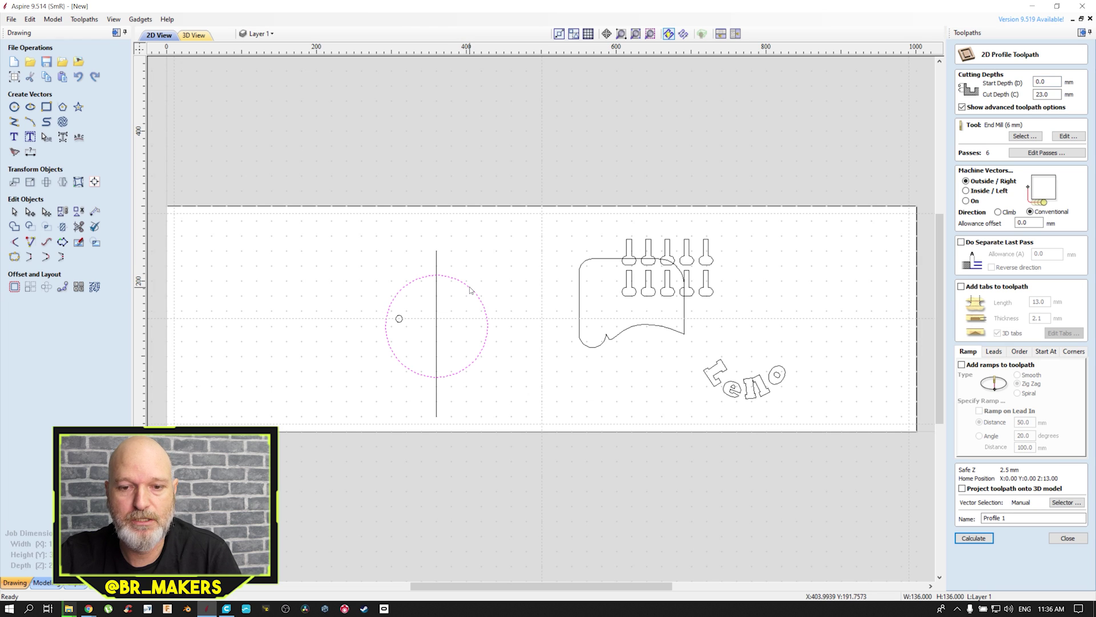
{"action": "double_click", "coordinate": [1059, 94]}
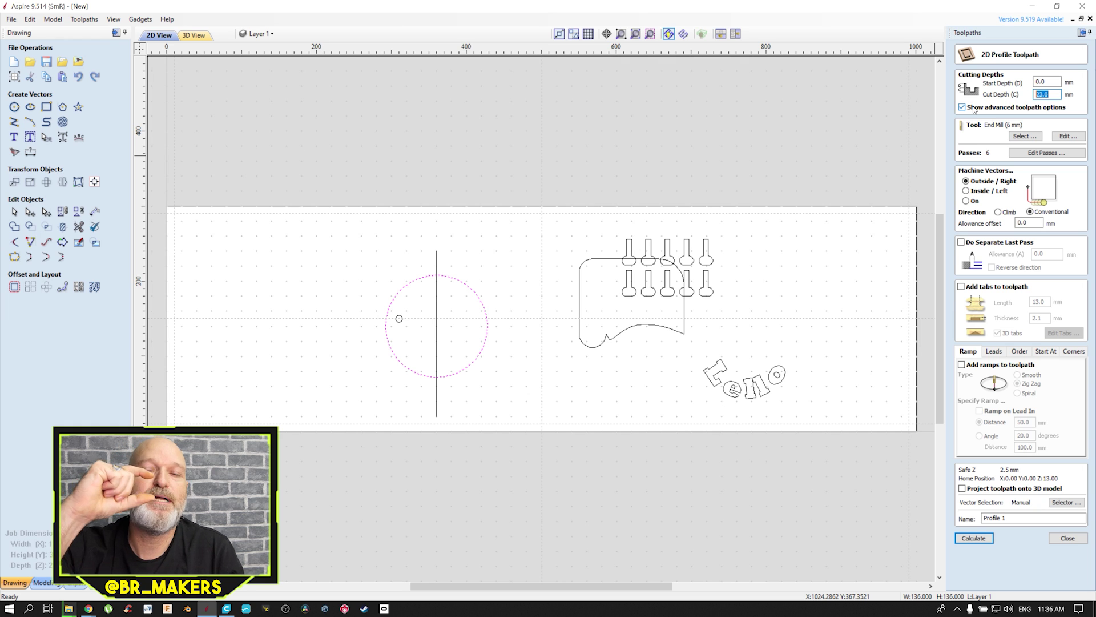
{"action": "type", "text": "22"}
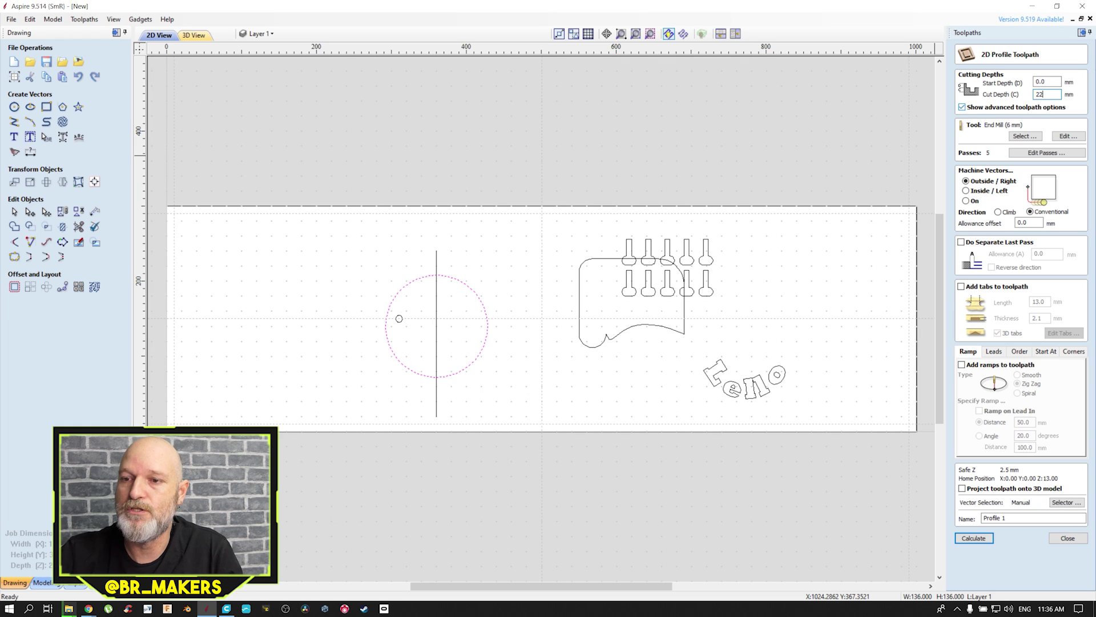
Choose the metric End Mill (6 mm) for the profile toolpath and review its cutting parameters, feeds and speeds
{"action": "left_click", "coordinate": [1025, 137]}
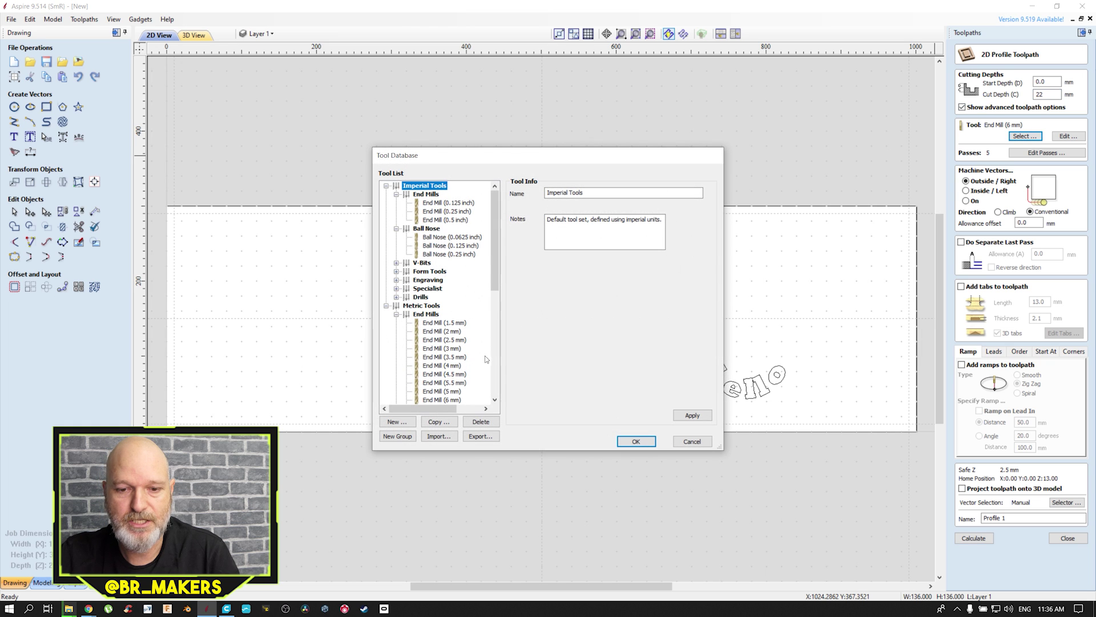
{"action": "left_click", "coordinate": [443, 401]}
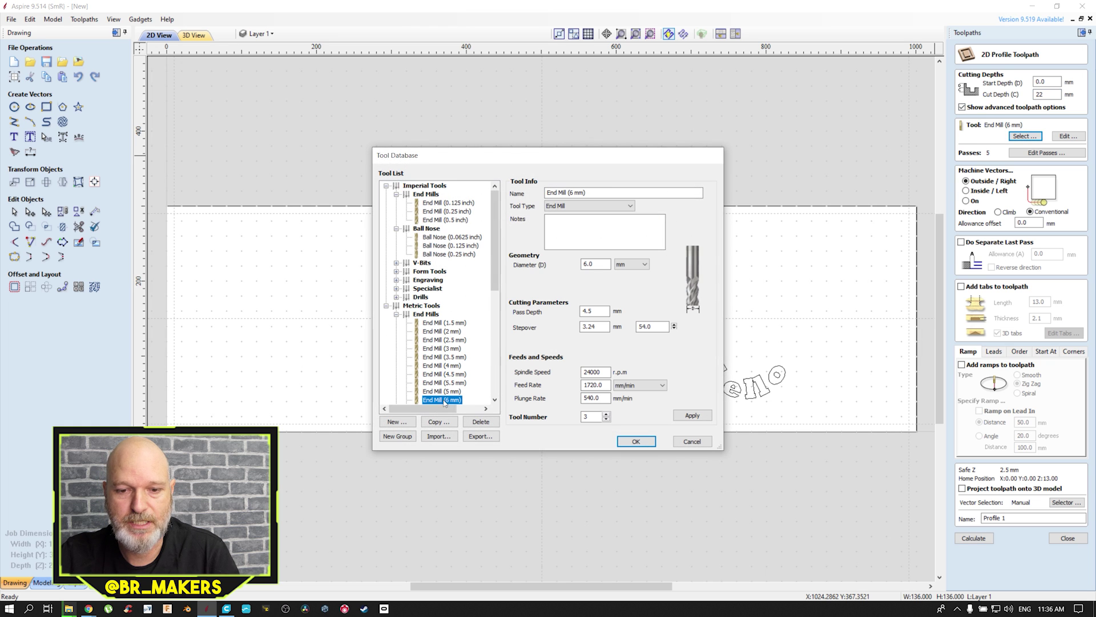
{"action": "left_click", "coordinate": [634, 441]}
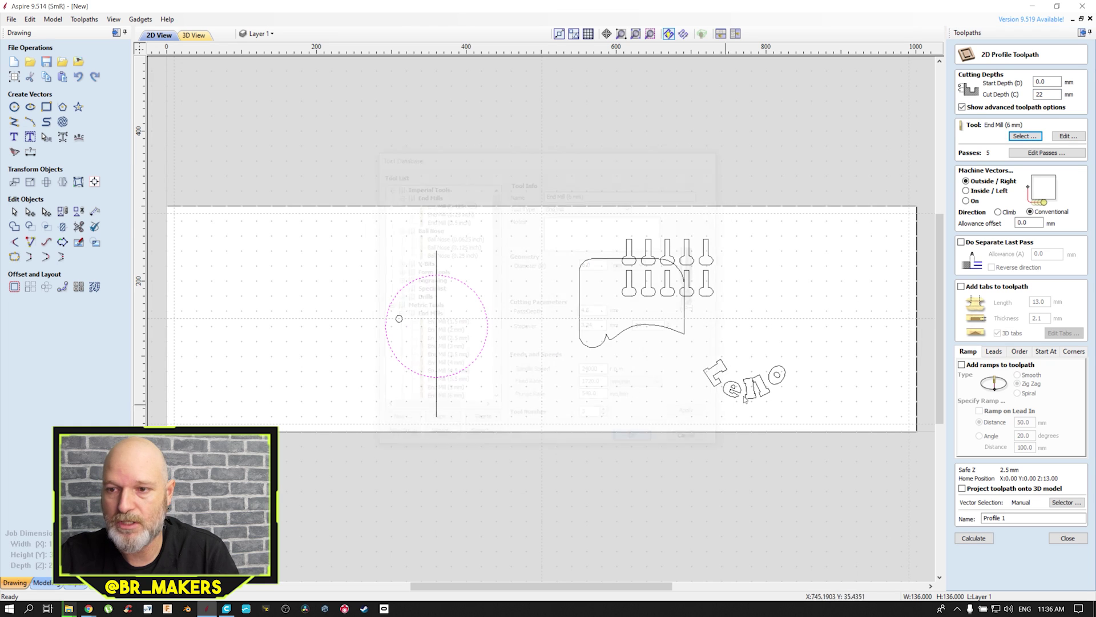
{"action": "left_click", "coordinate": [1068, 136]}
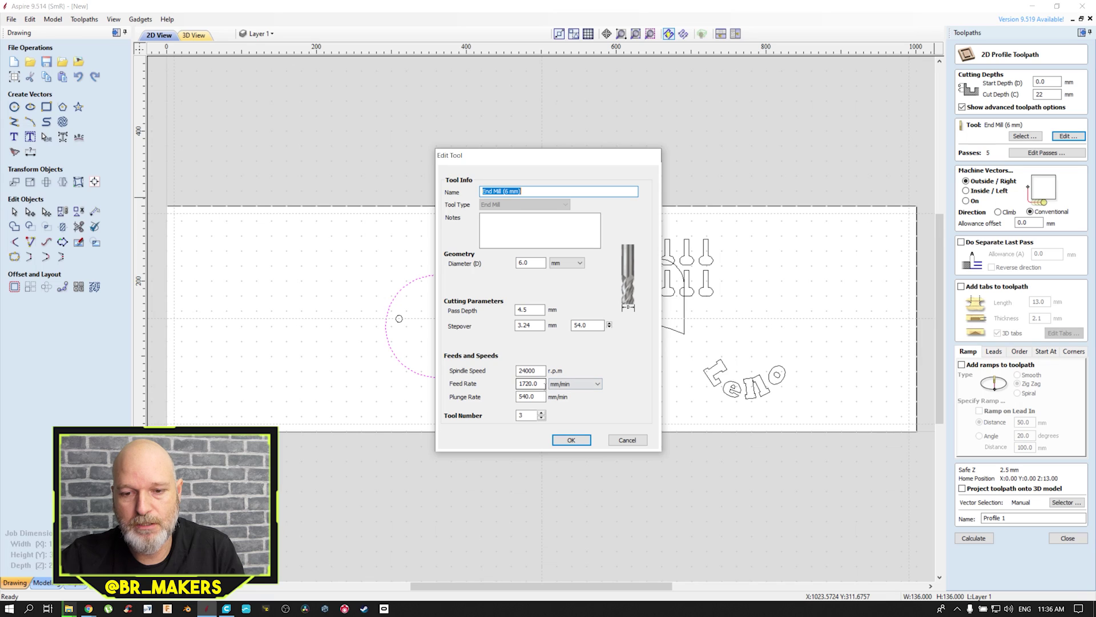
{"action": "left_click", "coordinate": [572, 440]}
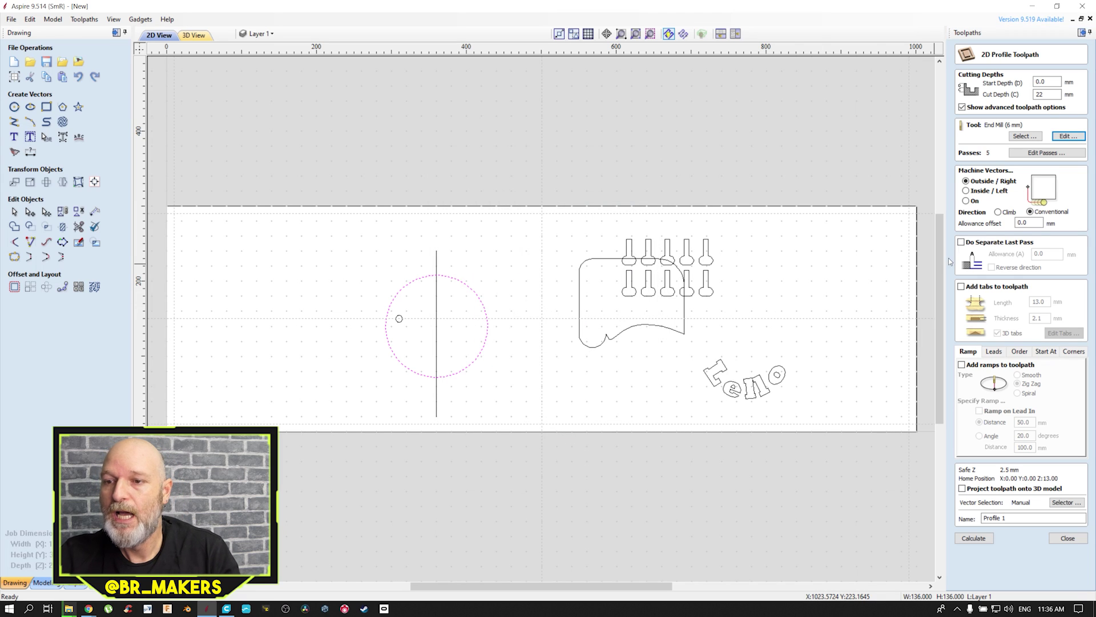
Set the number of passes for the profile cut to 9
{"action": "left_click", "coordinate": [1045, 153]}
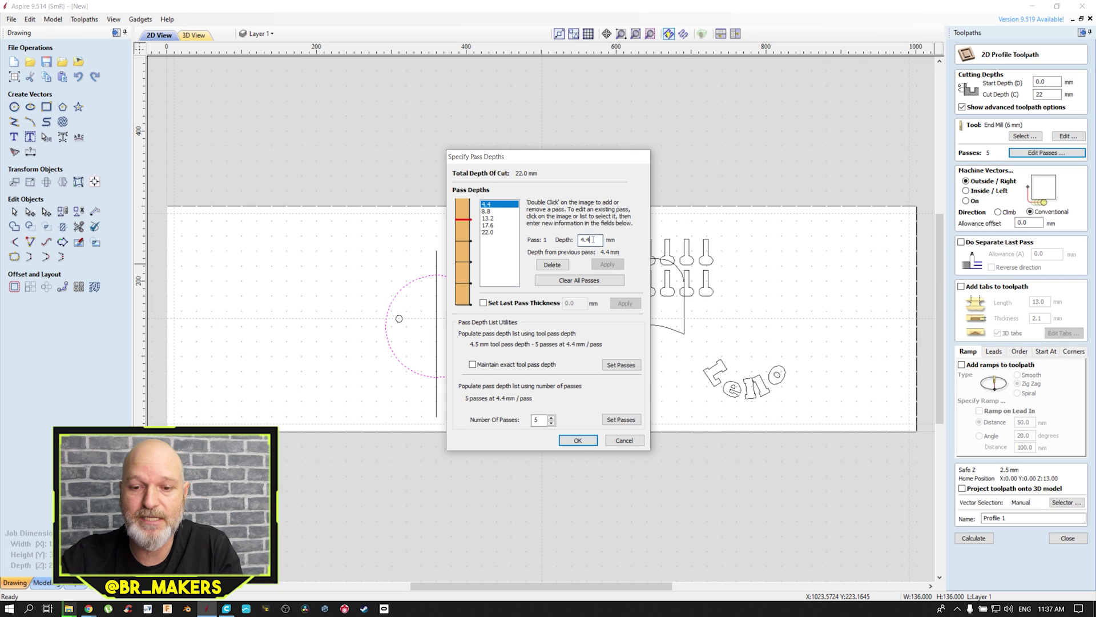
{"action": "left_click", "coordinate": [551, 418]}
{"action": "left_click", "coordinate": [551, 417]}
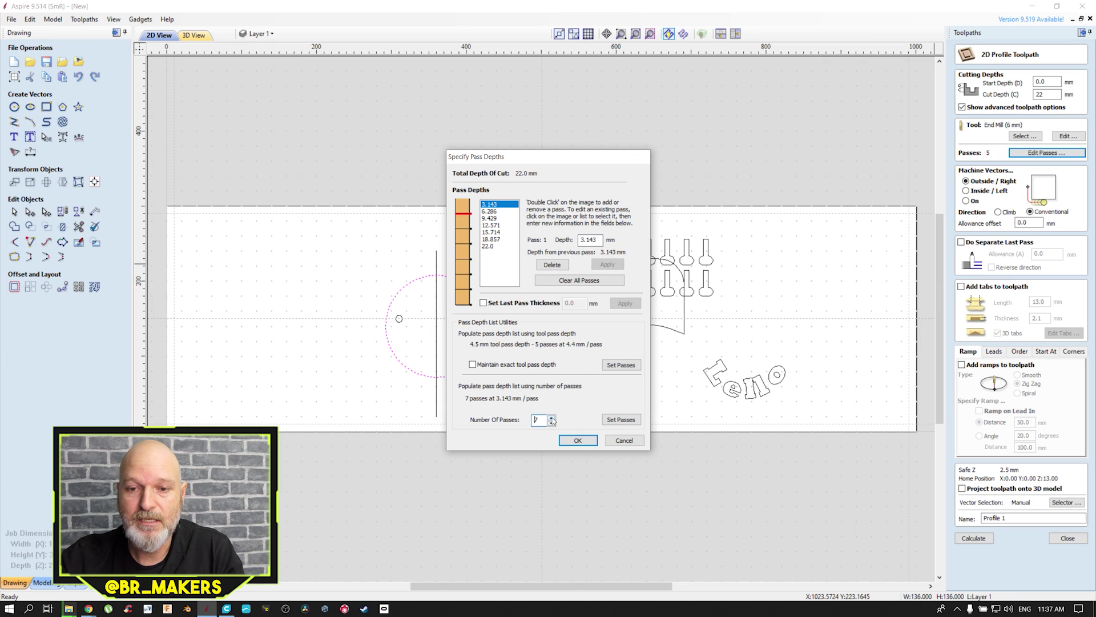
{"action": "left_click", "coordinate": [551, 418]}
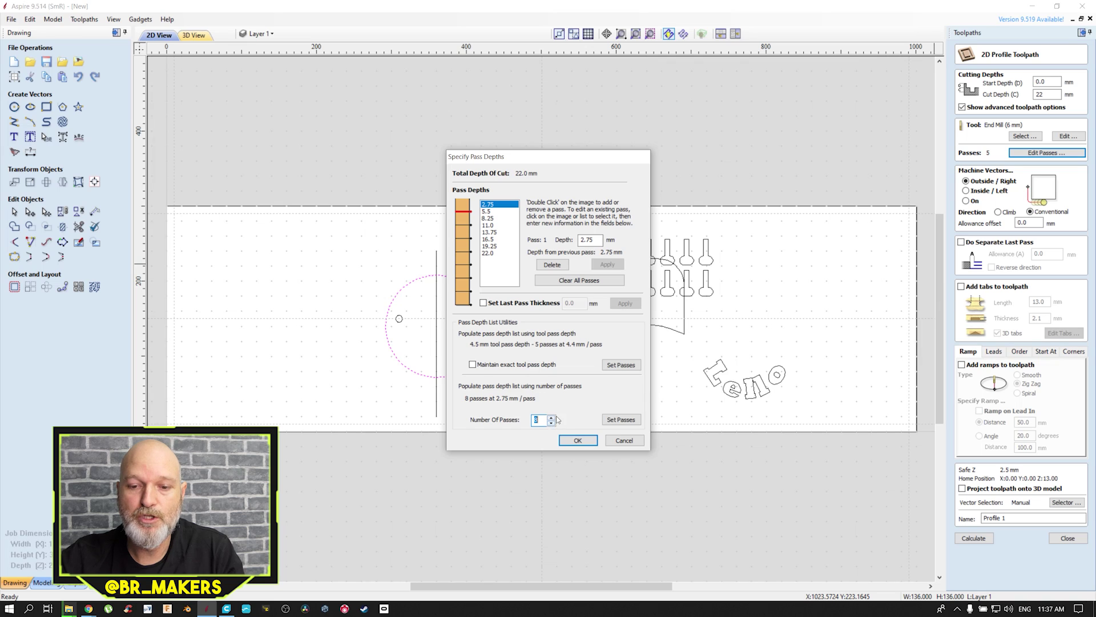
{"action": "left_click", "coordinate": [551, 418]}
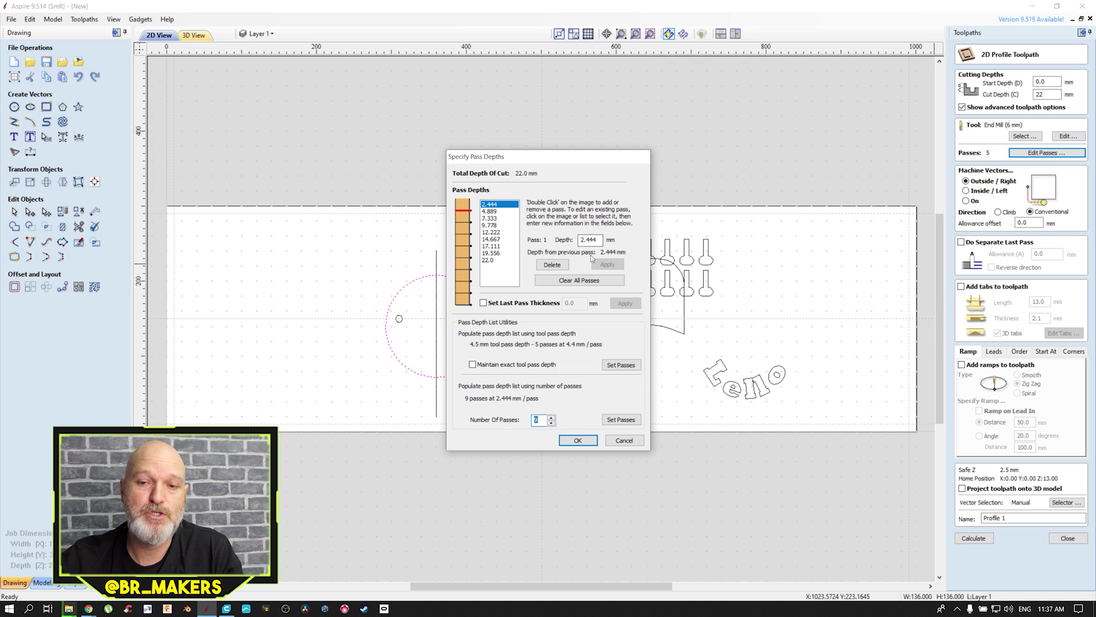
{"action": "left_click", "coordinate": [591, 442]}
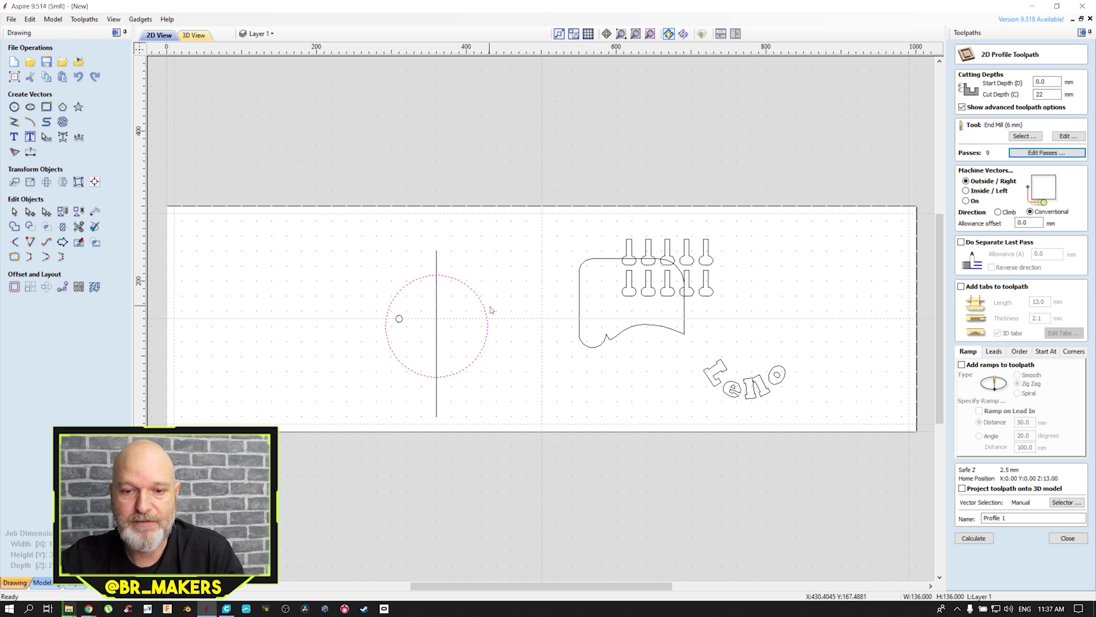
Try machining the circle on the Inside / Left and On the vector, and return to Outside / Right
{"action": "scroll", "coordinate": [475, 292], "scroll_direction": "up", "scroll_amount": 2}
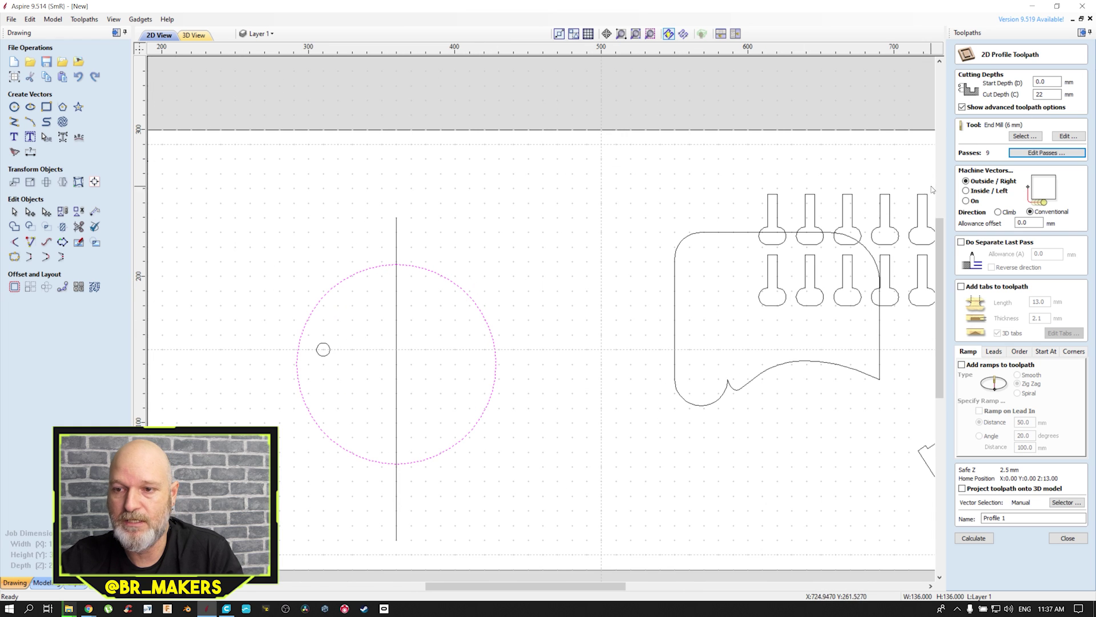
{"action": "left_click", "coordinate": [965, 191]}
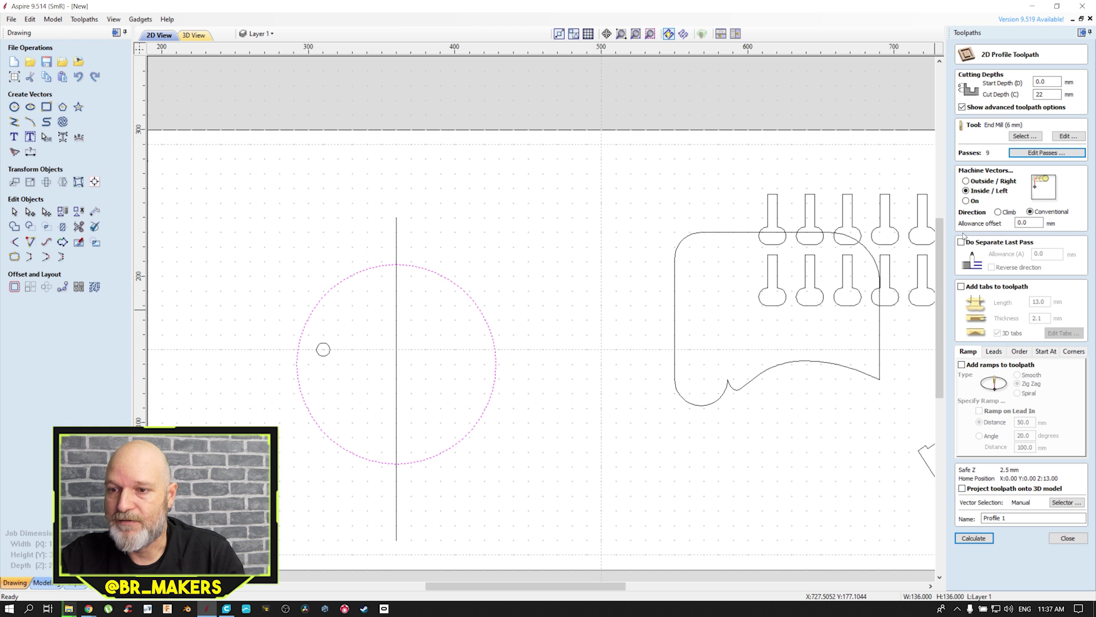
{"action": "left_click", "coordinate": [973, 201]}
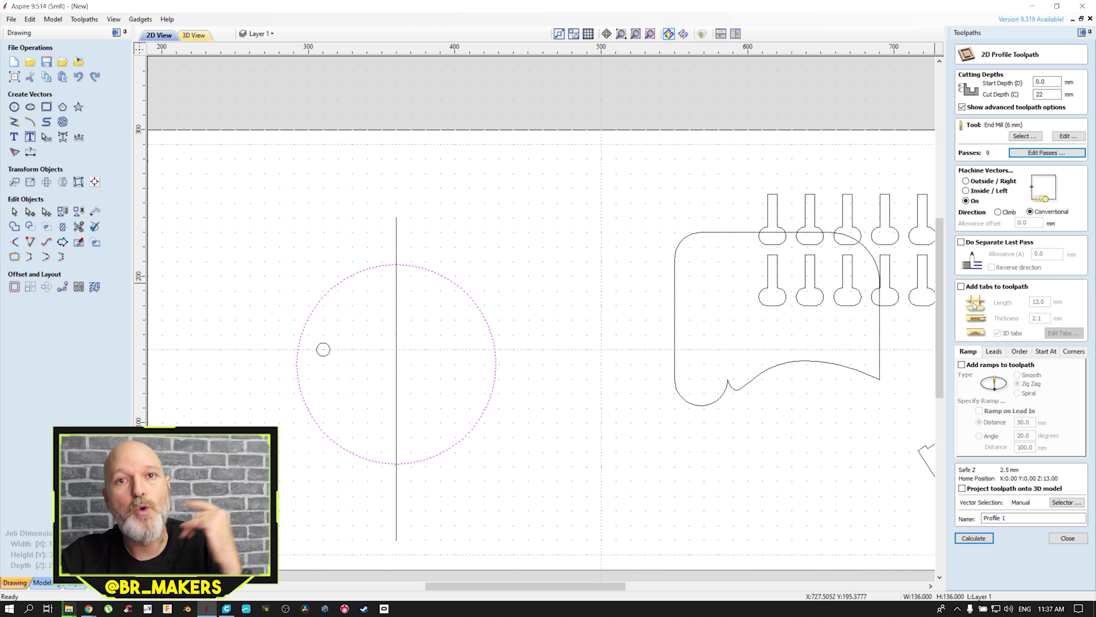
{"action": "left_click", "coordinate": [976, 182]}
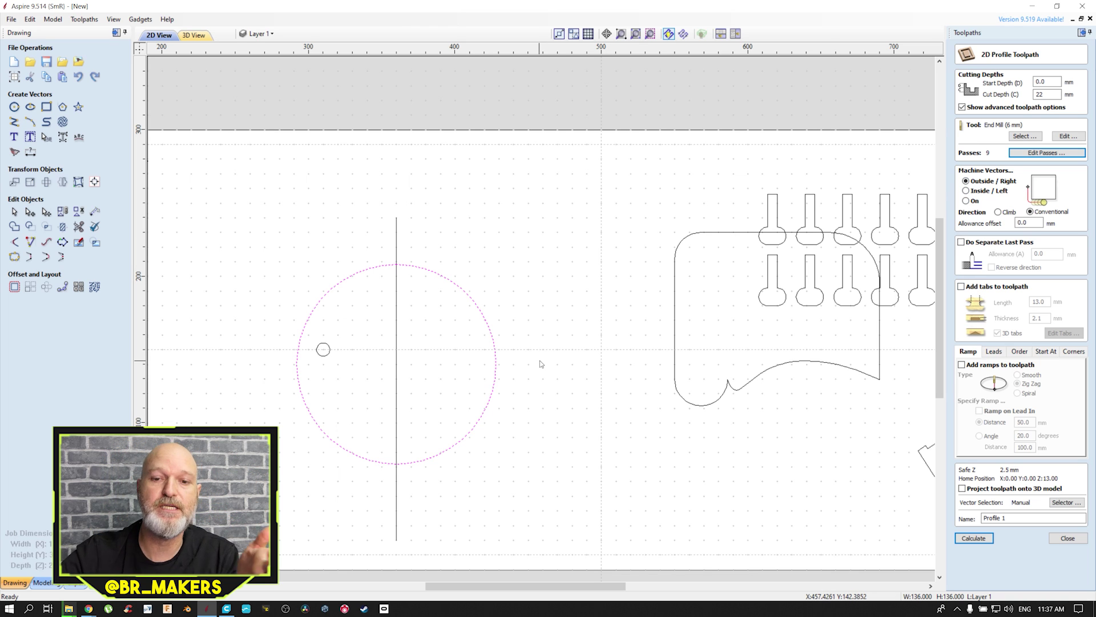
Move the wavy outline about 100 mm left and 20 mm down, and select it together with the large circle
{"action": "left_click", "coordinate": [675, 337]}
{"action": "left_click_drag", "start_coordinate": [674, 337], "coordinate": [526, 366]}
{"action": "left_click", "coordinate": [472, 269]}
{"action": "left_click", "coordinate": [463, 292]}
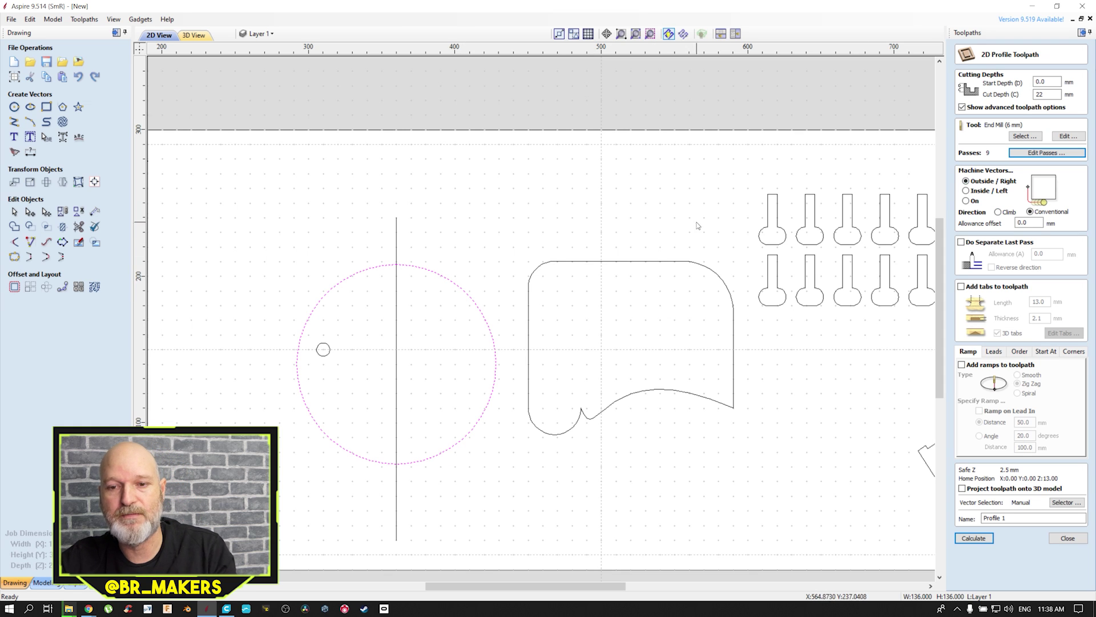
{"action": "left_click", "coordinate": [528, 326], "text": "shift"}
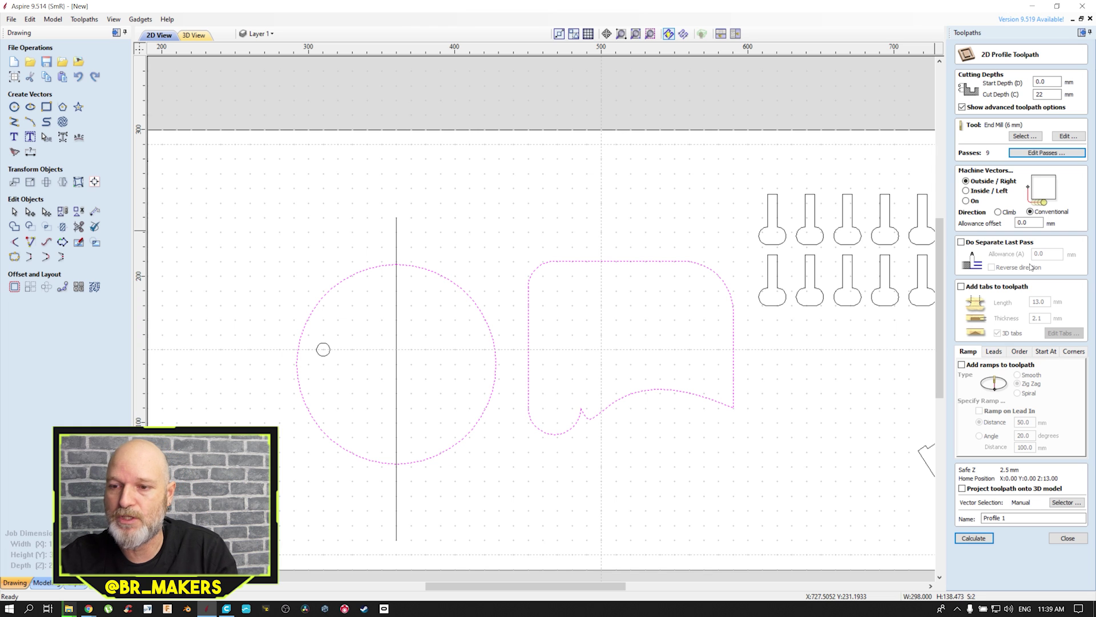
Add 3D tabs 13.0 mm long and 2.1 mm thick to the profile toolpath and calculate it as Profile 1
{"action": "left_click", "coordinate": [962, 287]}
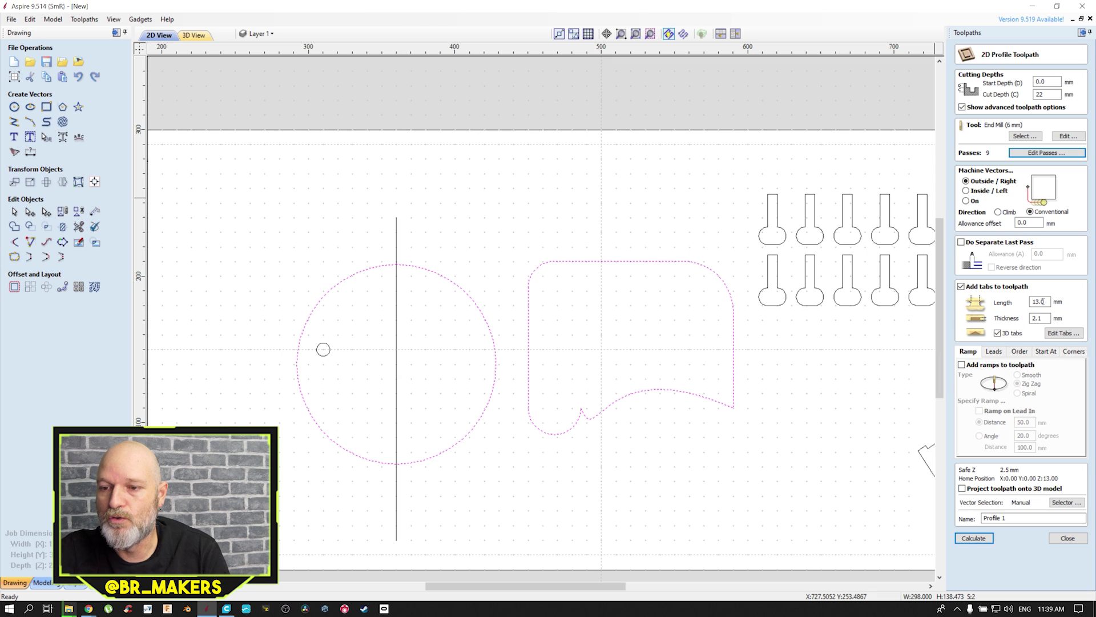
{"action": "left_click", "coordinate": [1042, 318]}
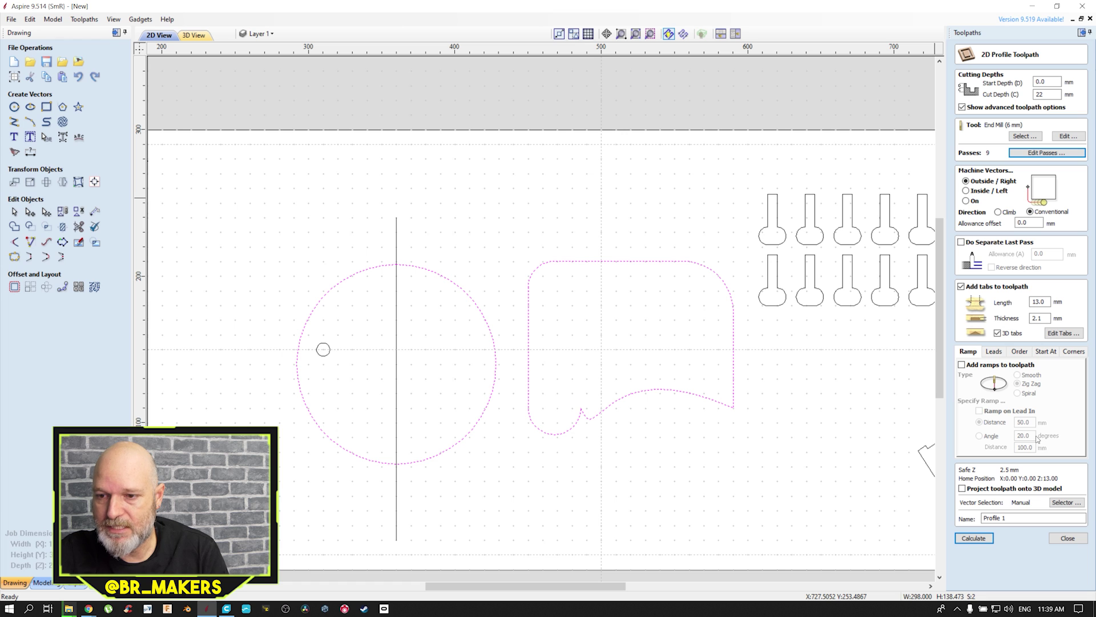
{"action": "left_click", "coordinate": [976, 539]}
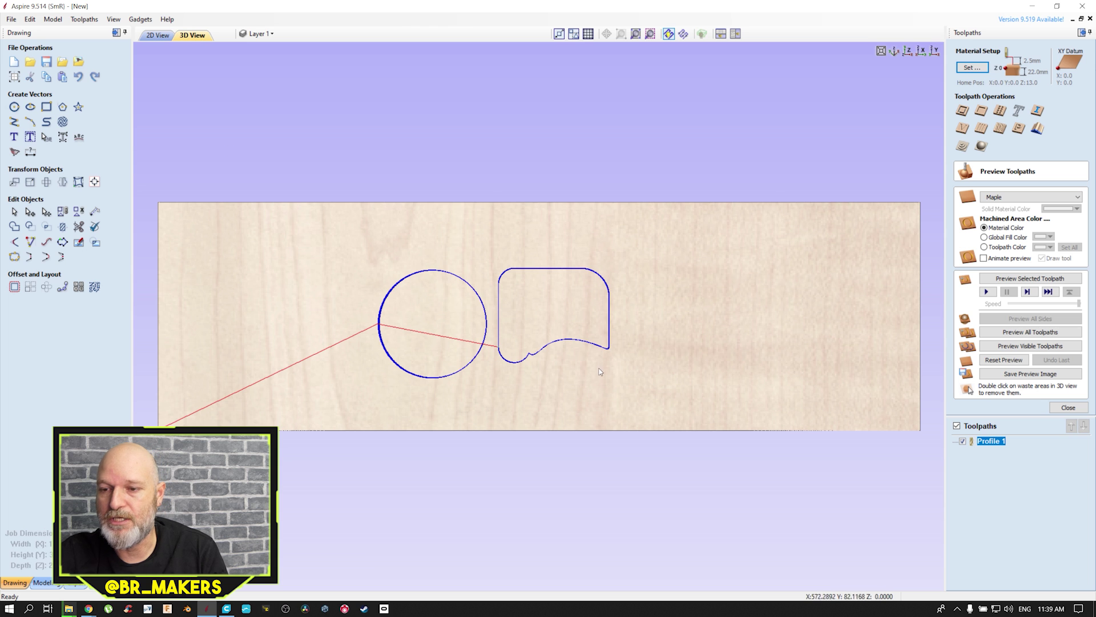
Preview all toolpaths on the maple board and inspect both profile cuts from an angled 3D view
{"action": "left_click", "coordinate": [1030, 333]}
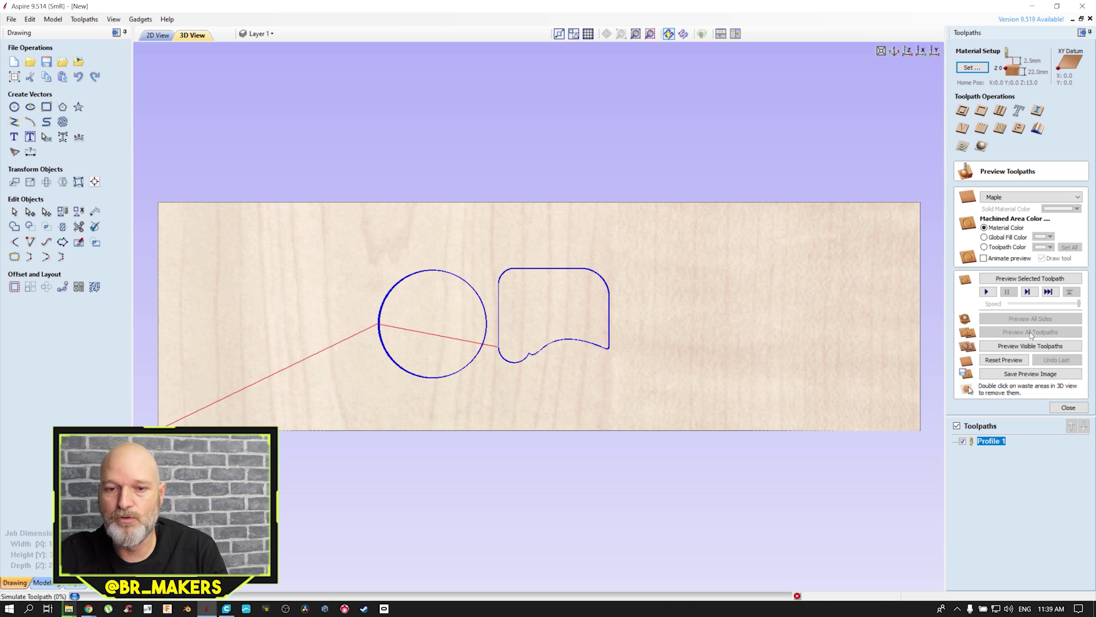
{"action": "scroll", "coordinate": [577, 400], "scroll_direction": "up", "scroll_amount": 3}
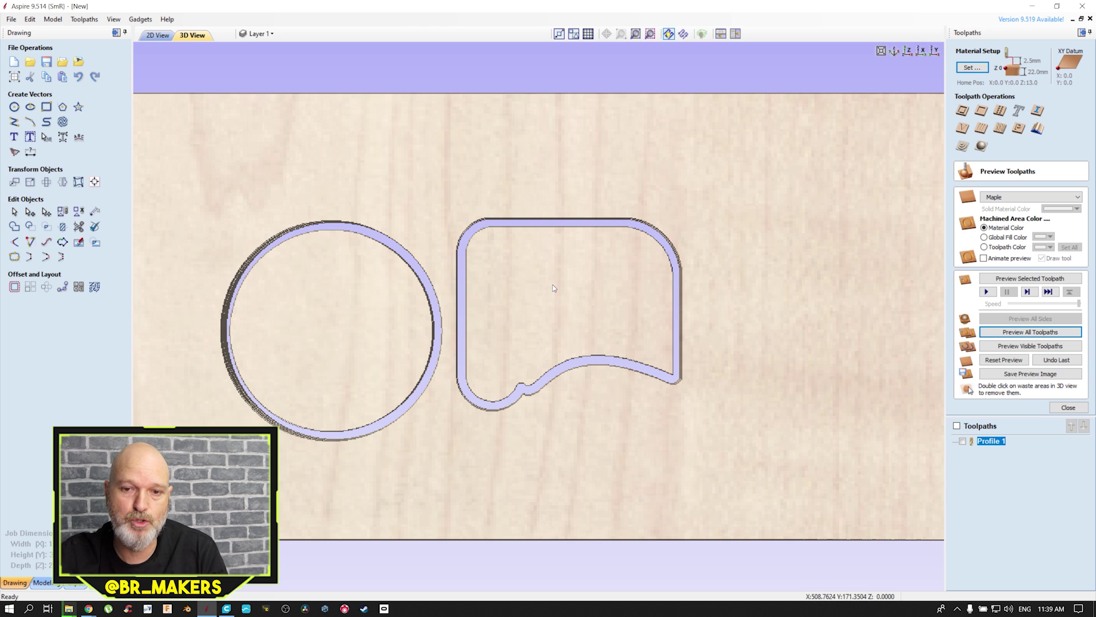
{"action": "left_click_drag", "start_coordinate": [555, 318], "coordinate": [468, 386]}
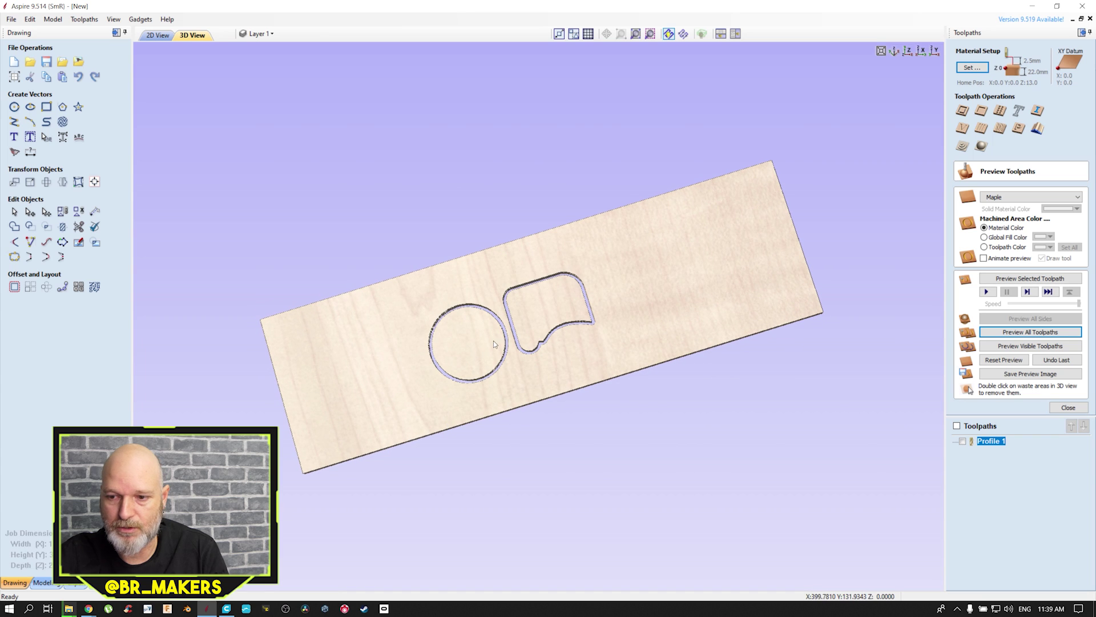
Edit Profile 1 to place four tabs around the large circle, roughly evenly spaced, and recalculate the toolpath
{"action": "double_click", "coordinate": [999, 442]}
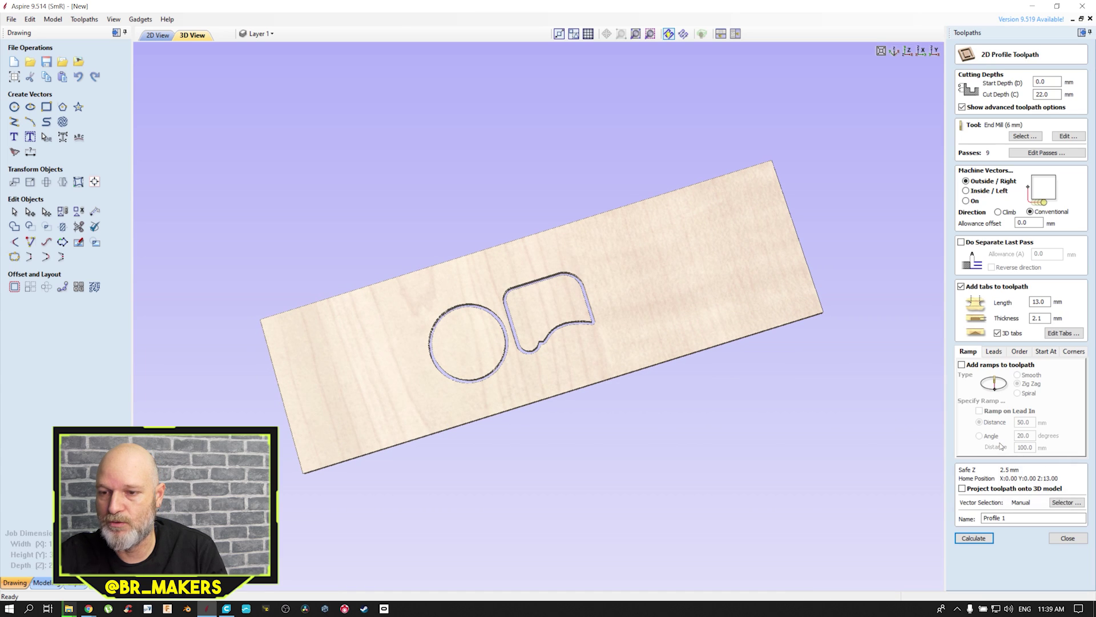
{"action": "left_click", "coordinate": [1063, 333]}
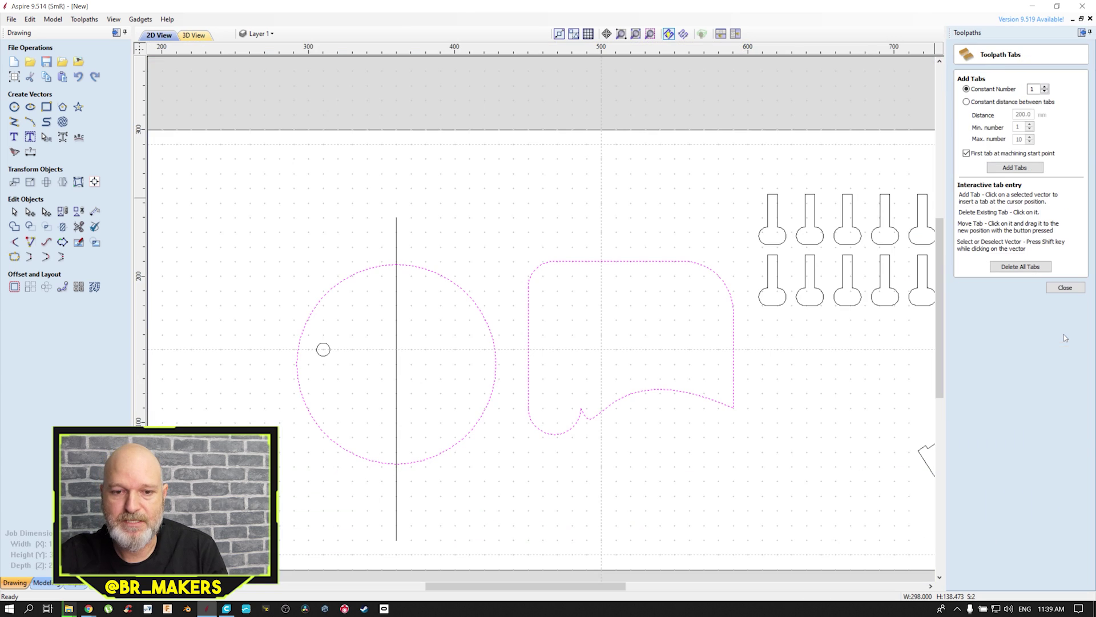
{"action": "left_click", "coordinate": [460, 287]}
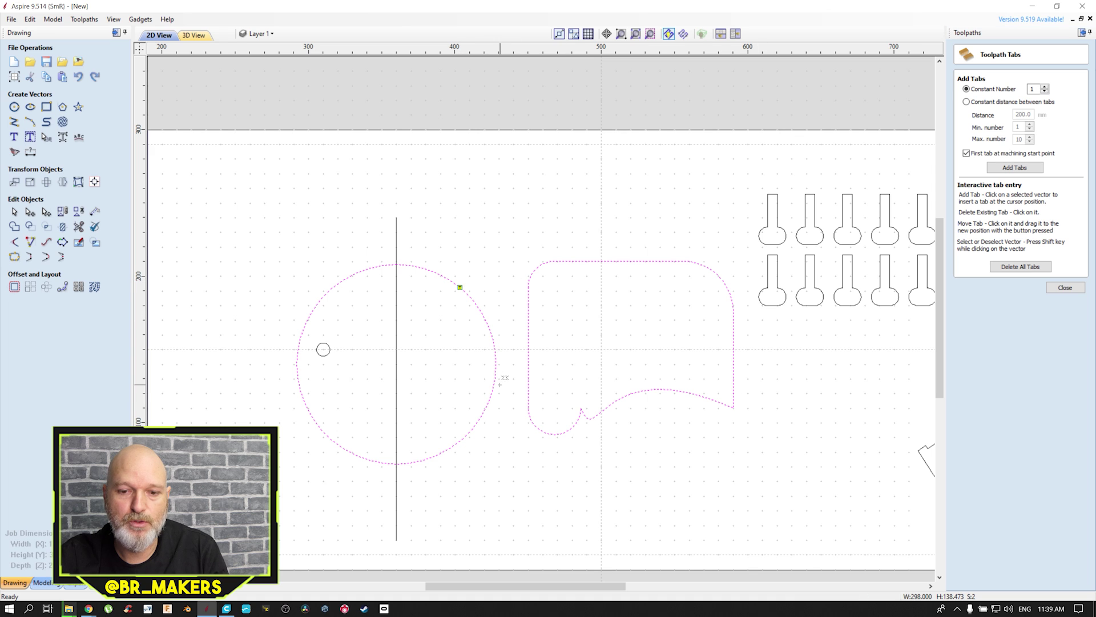
{"action": "left_click", "coordinate": [324, 433]}
{"action": "left_click", "coordinate": [321, 299]}
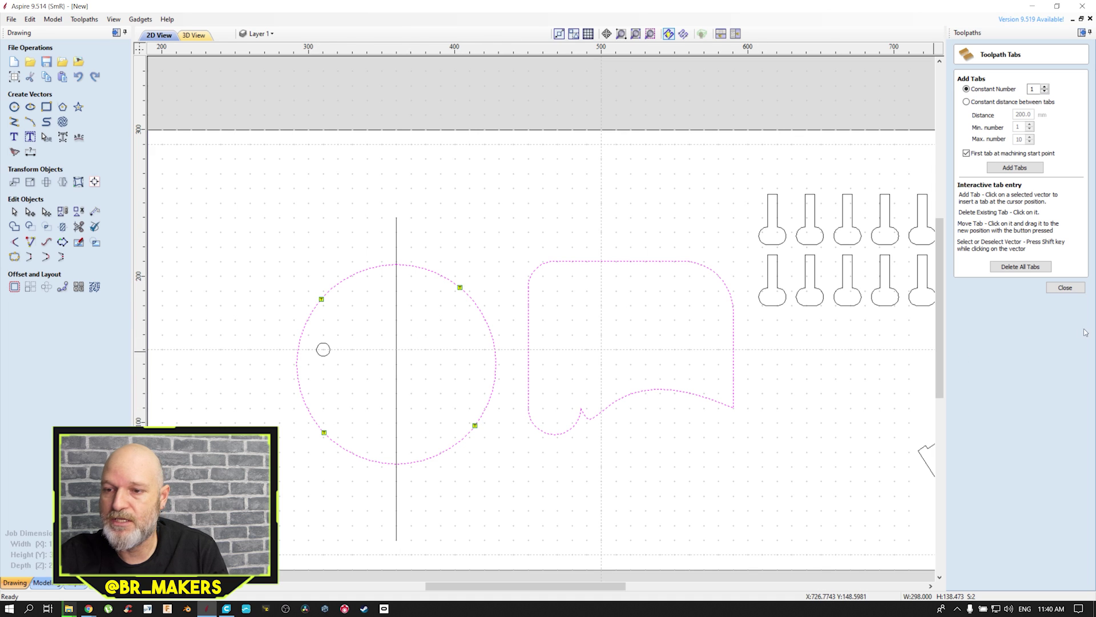
{"action": "left_click", "coordinate": [1065, 288]}
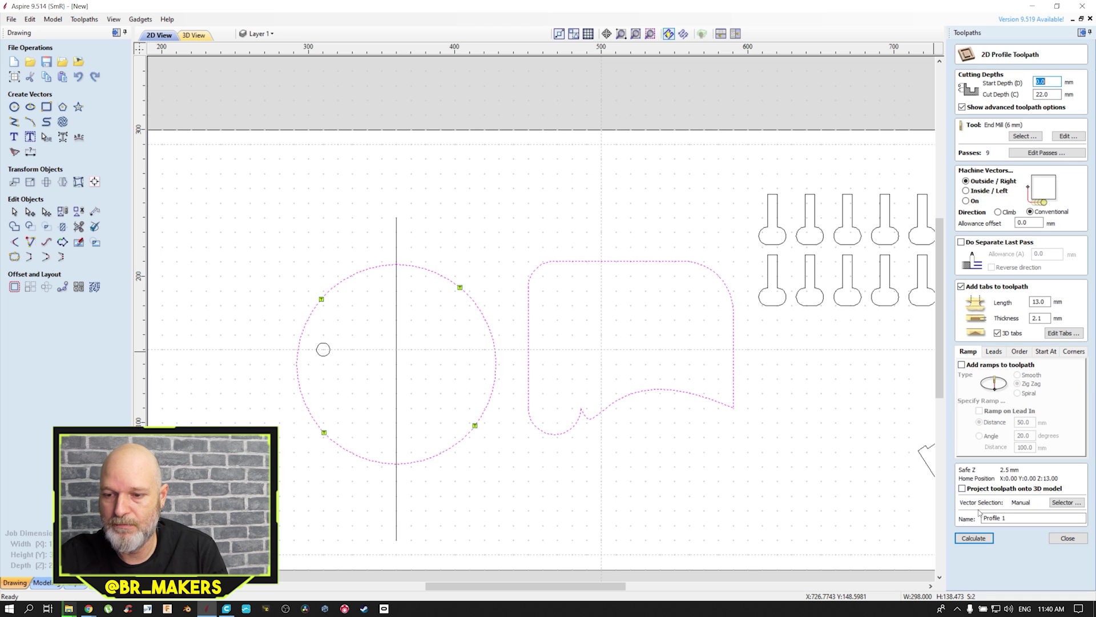
{"action": "left_click", "coordinate": [973, 541]}
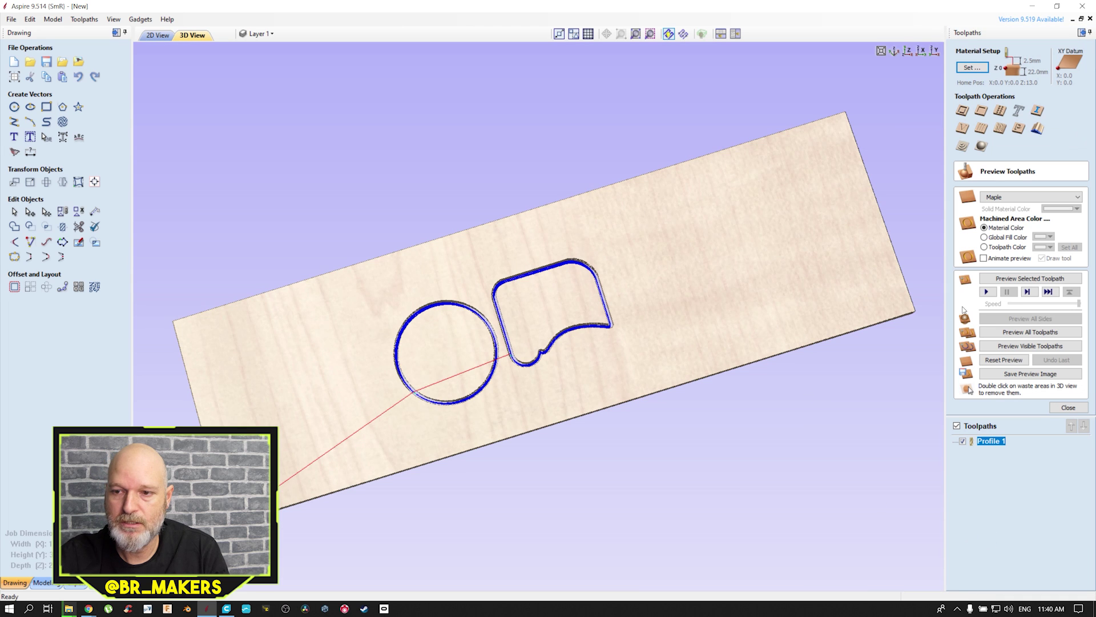
Reset the preview, preview all toolpaths again, and inspect the tabs around the circle cut up close
{"action": "left_click", "coordinate": [1004, 360]}
{"action": "left_click", "coordinate": [1011, 332]}
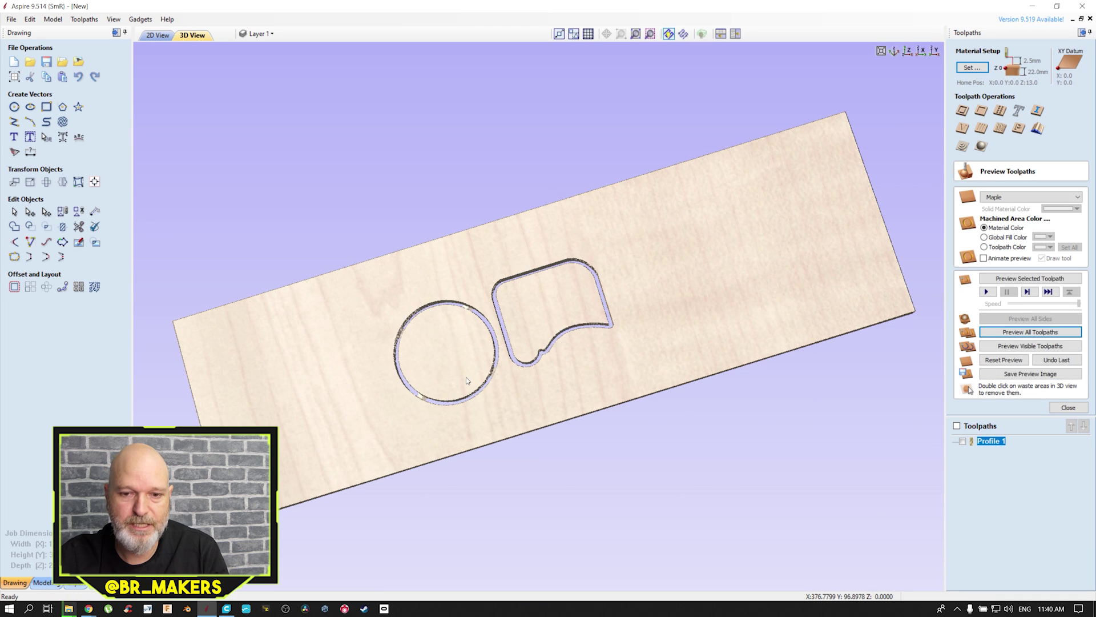
{"action": "scroll", "coordinate": [451, 389], "scroll_direction": "up", "scroll_amount": 5}
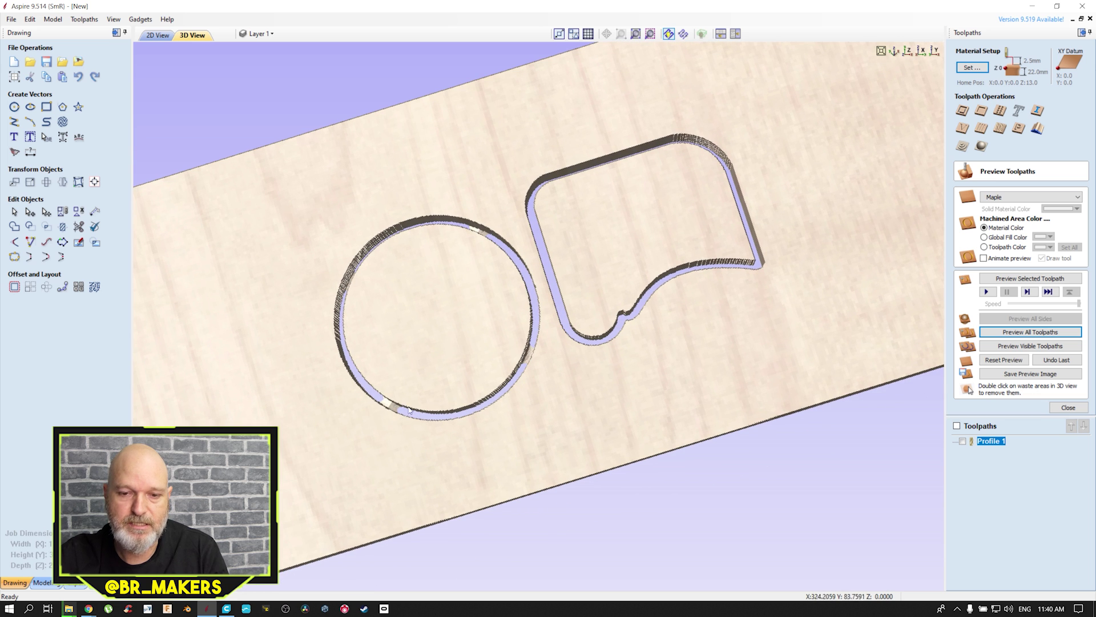
{"action": "scroll", "coordinate": [685, 394], "scroll_direction": "down", "scroll_amount": 5}
{"action": "left_click", "coordinate": [1069, 408]}
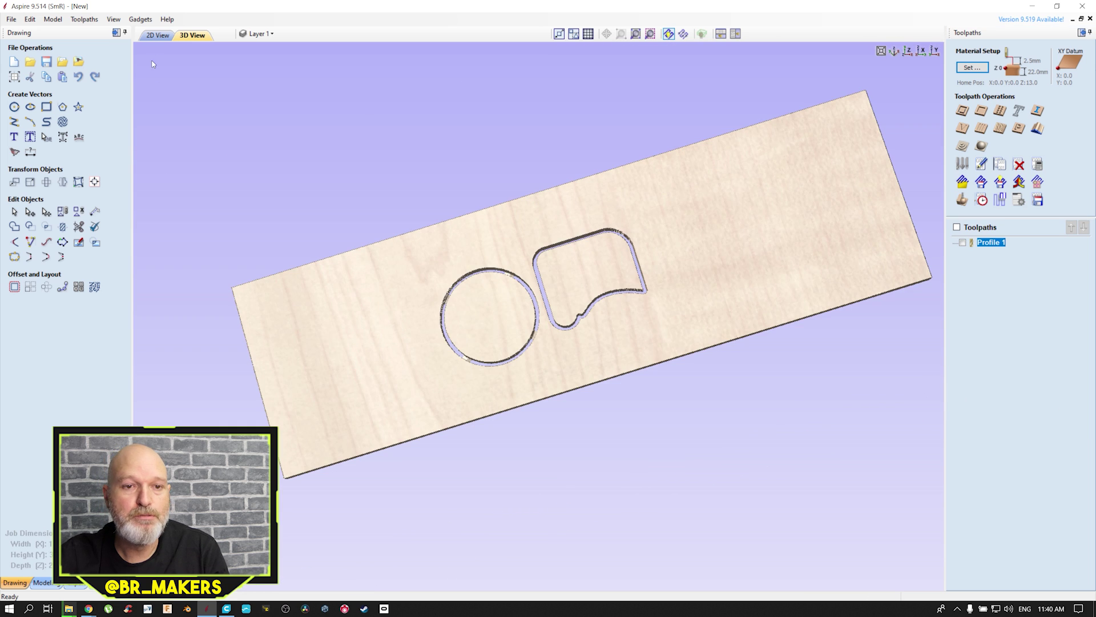
Calculate a 5 mm deep pocket toolpath for the lower-left keyhole shape with the 6 mm end mill, without a larger area clearance tool
{"action": "left_click", "coordinate": [156, 36]}
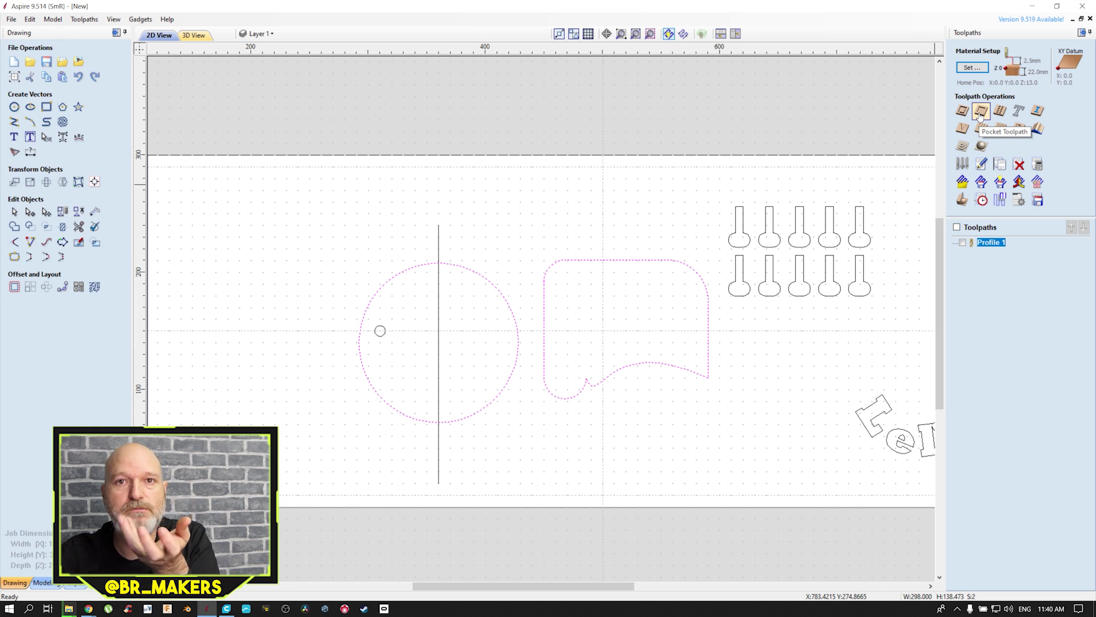
{"action": "left_click", "coordinate": [746, 298]}
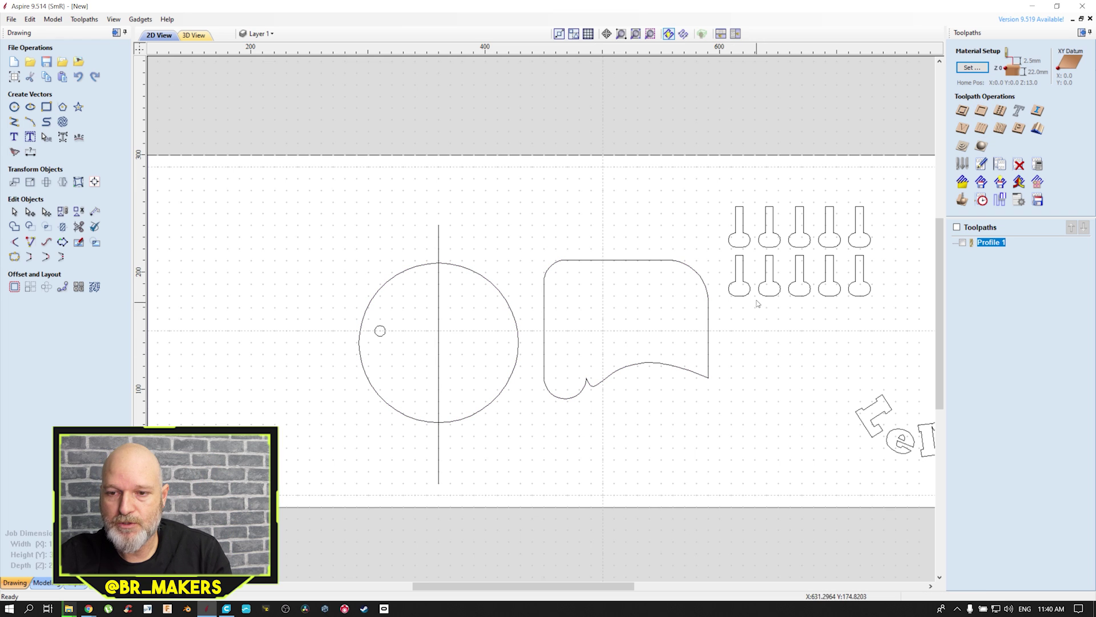
{"action": "left_click", "coordinate": [745, 298]}
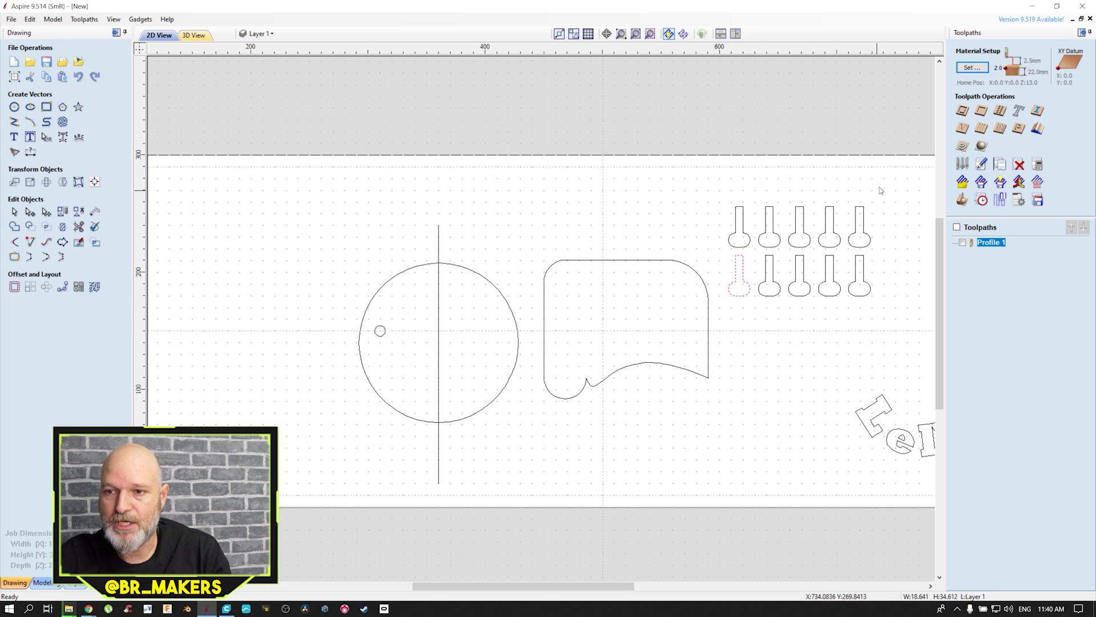
{"action": "left_click", "coordinate": [980, 113]}
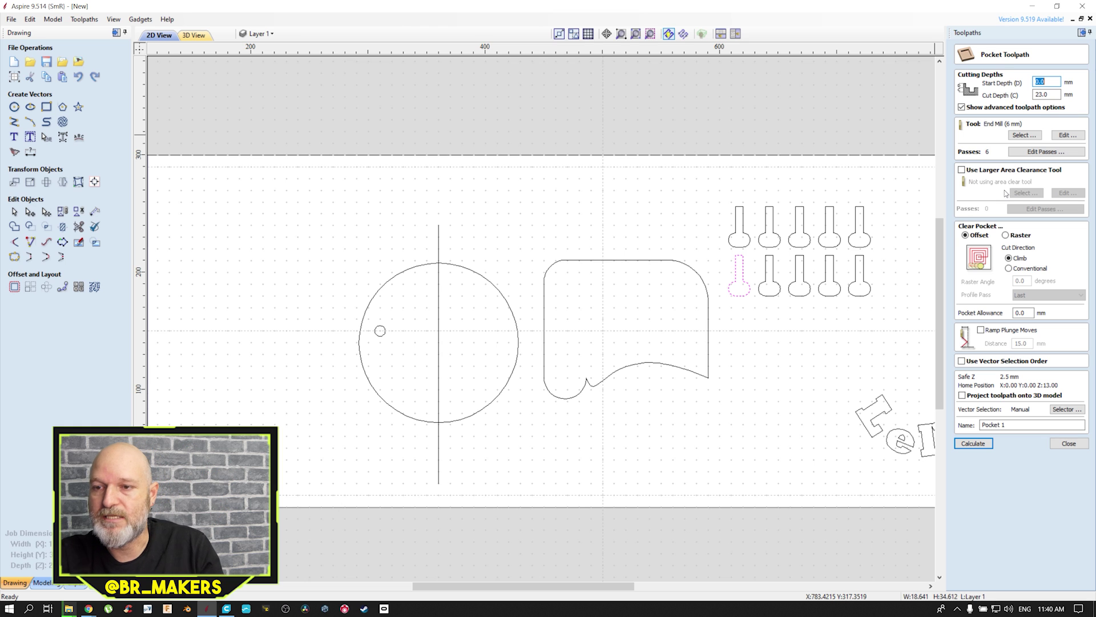
{"action": "key", "text": "Tab"}
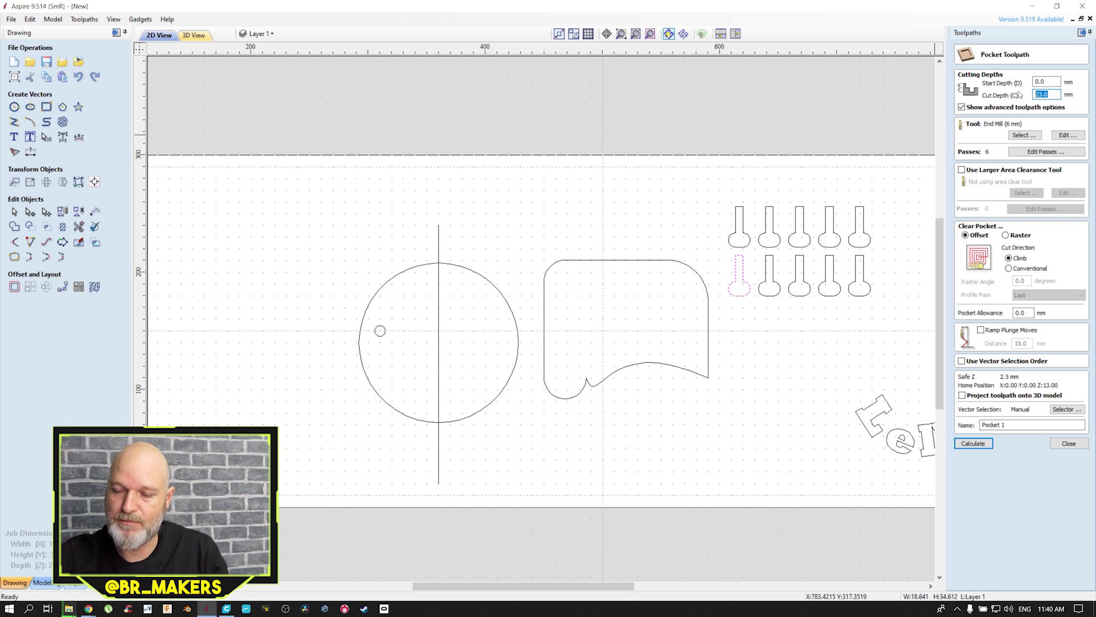
{"action": "type", "text": "5"}
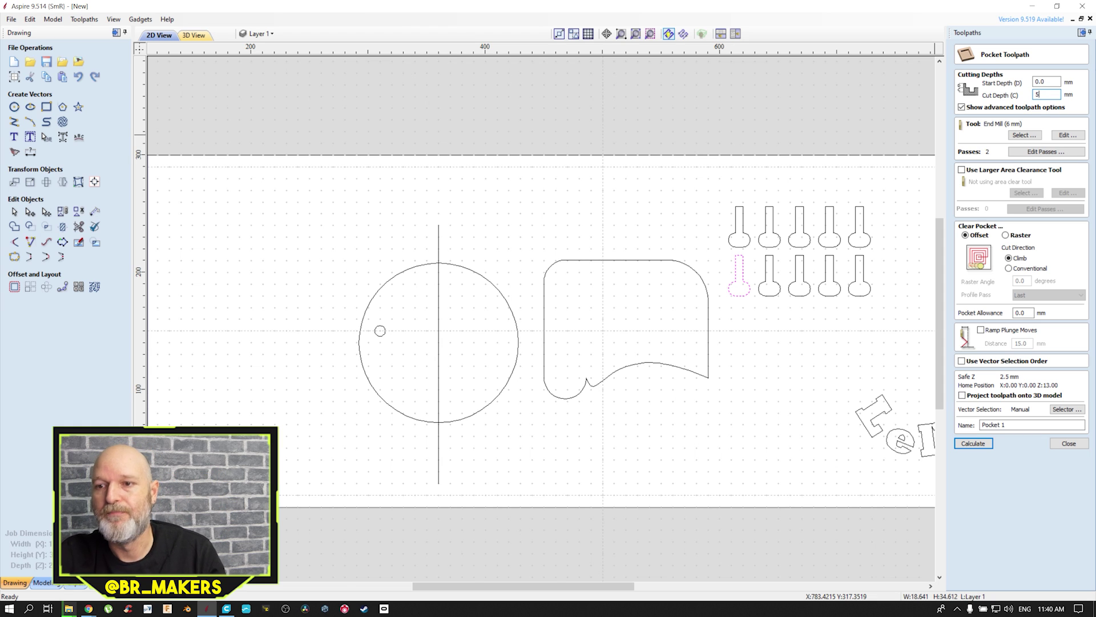
{"action": "left_click", "coordinate": [1027, 172]}
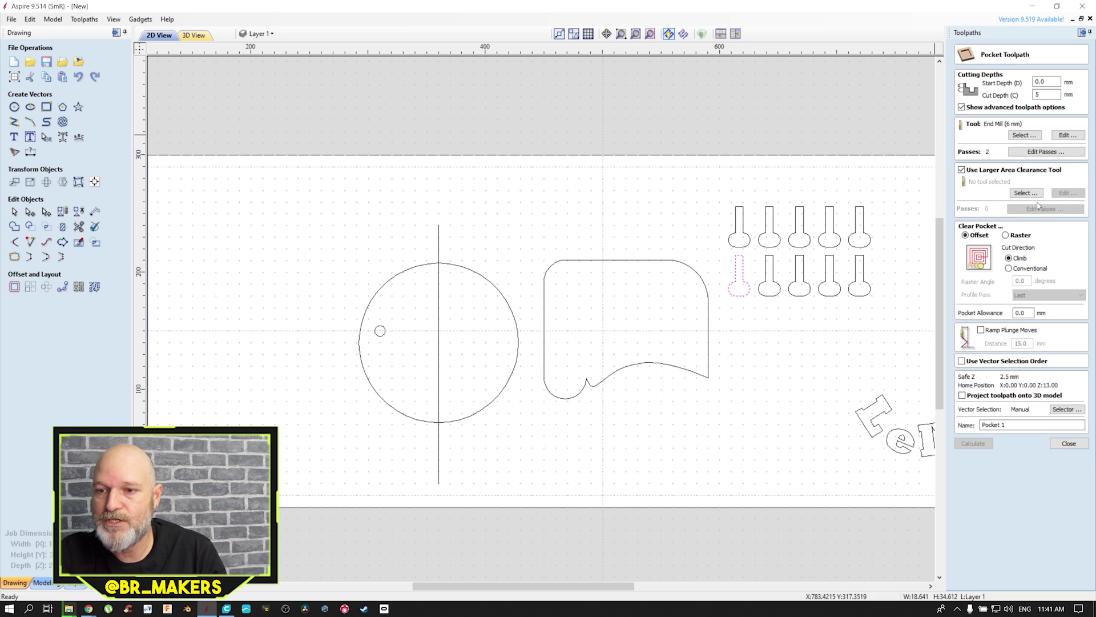
{"action": "left_click", "coordinate": [963, 170]}
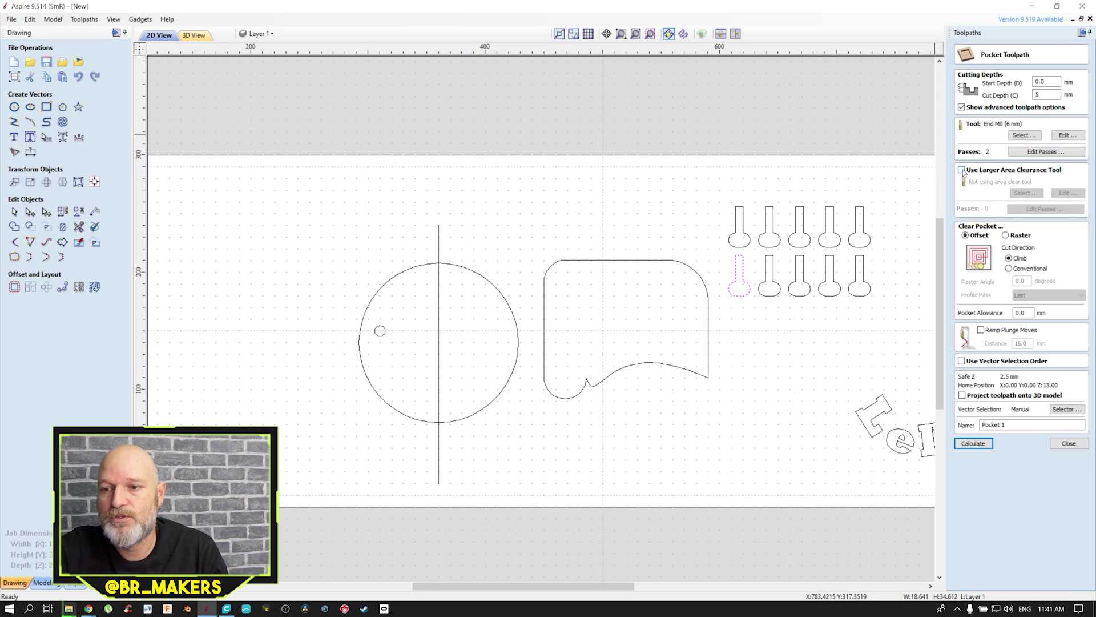
{"action": "left_click", "coordinate": [964, 447]}
Reset the preview, preview all toolpaths, and inspect the keyhole pocket beside the profile cuts
{"action": "left_click", "coordinate": [999, 360]}
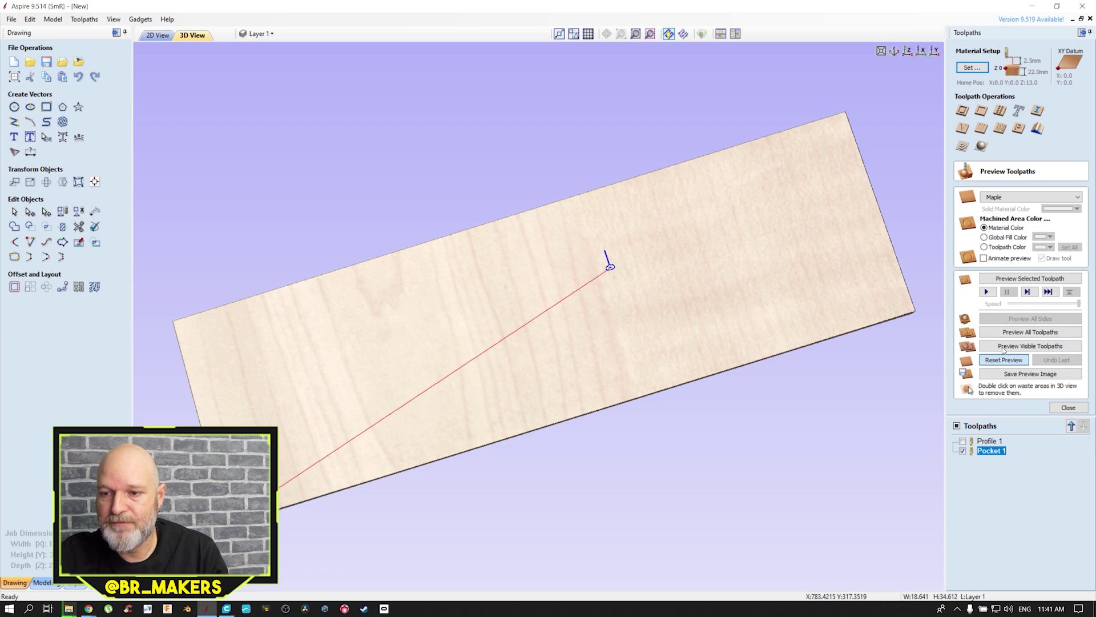
{"action": "left_click", "coordinate": [1004, 334]}
{"action": "scroll", "coordinate": [628, 282], "scroll_direction": "up", "scroll_amount": 4}
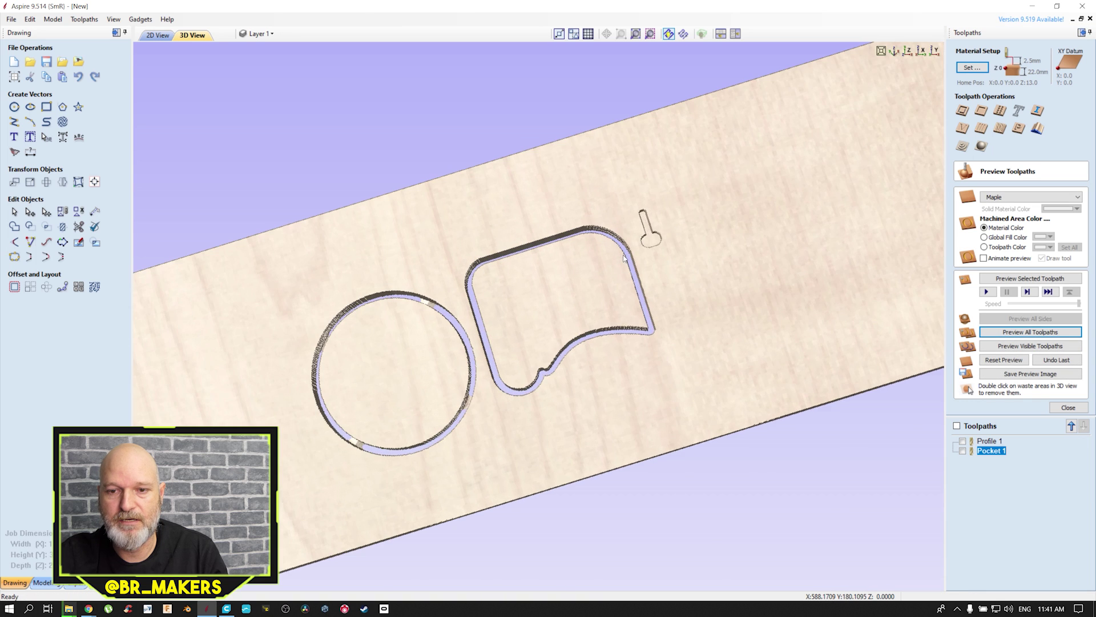
{"action": "middle_click_drag", "start_coordinate": [714, 221], "coordinate": [634, 307]}
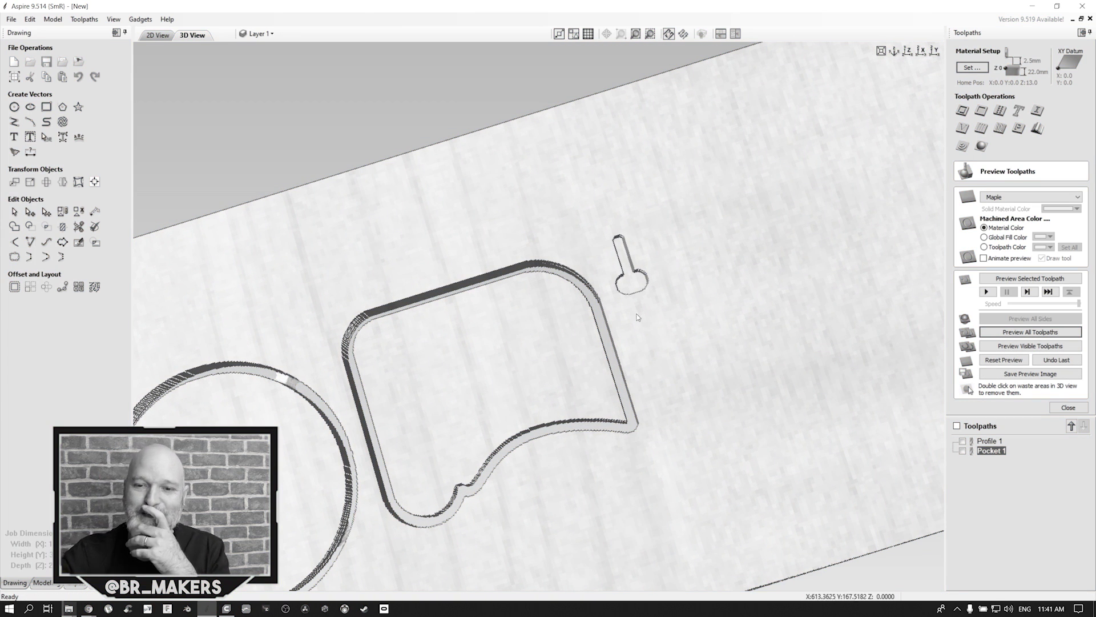
{"action": "scroll", "coordinate": [638, 306], "scroll_direction": "down", "scroll_amount": 4}
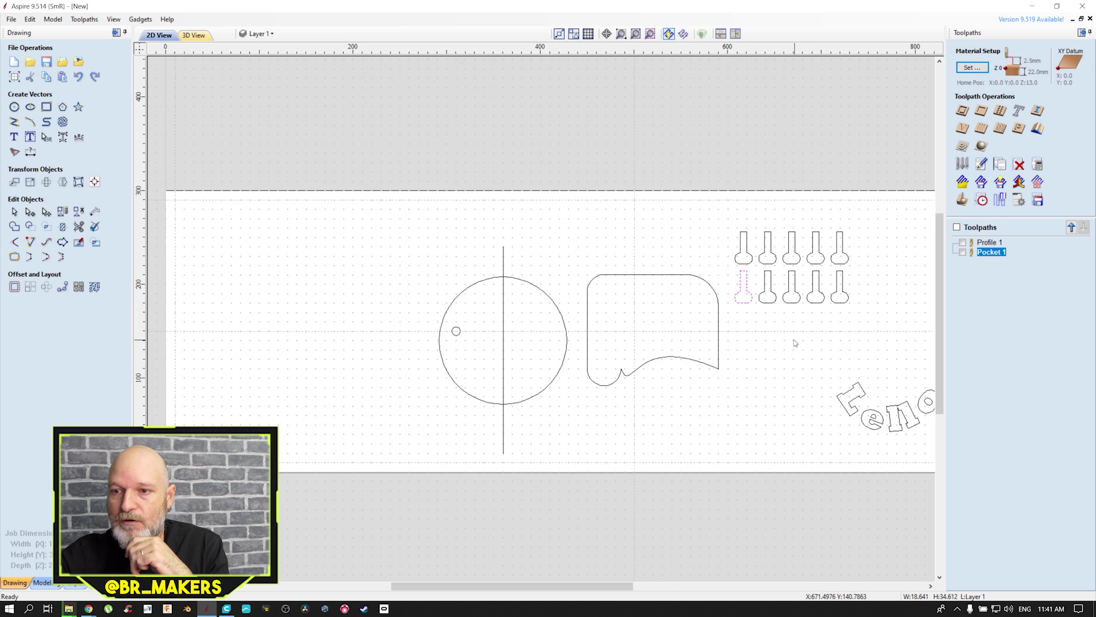
Calculate a V-carve toolpath for the arched text with 3.6 mm flat depth, a 60-degree 10 mm V-bit and a 6 mm end mill for clearance
{"action": "middle_click_drag", "start_coordinate": [792, 343], "coordinate": [642, 357]}
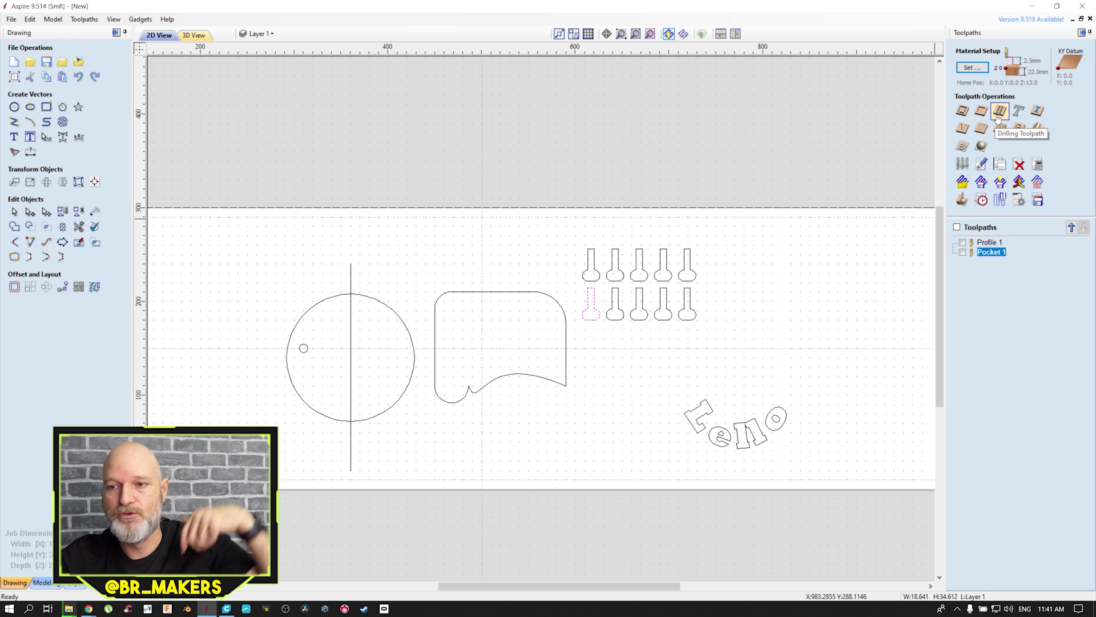
{"action": "left_click", "coordinate": [1019, 110]}
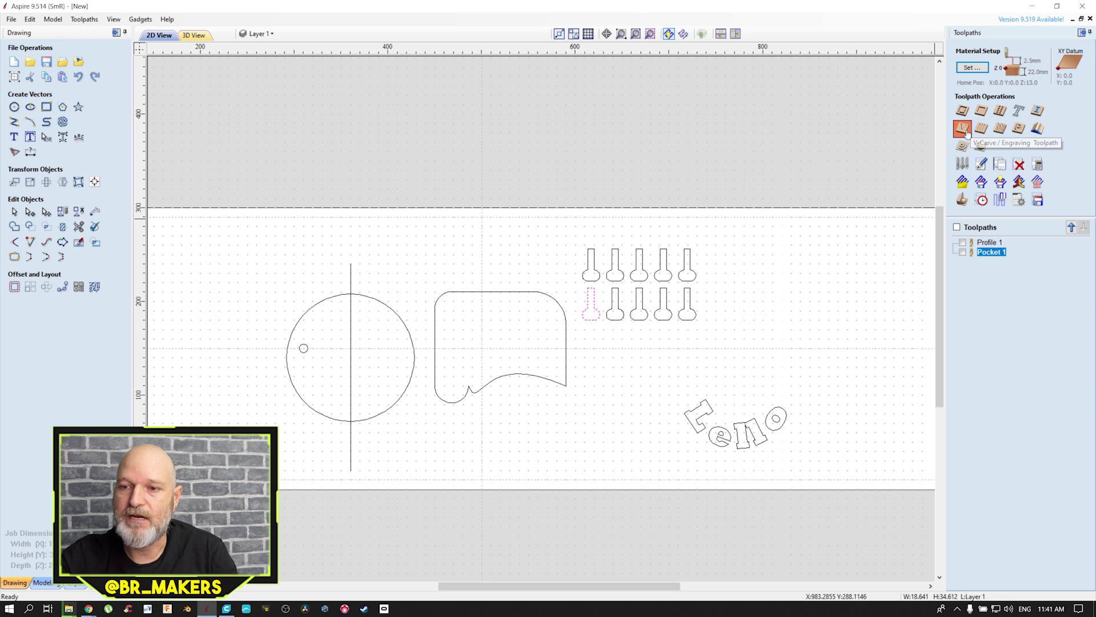
{"action": "left_click_drag", "start_coordinate": [855, 376], "coordinate": [637, 475]}
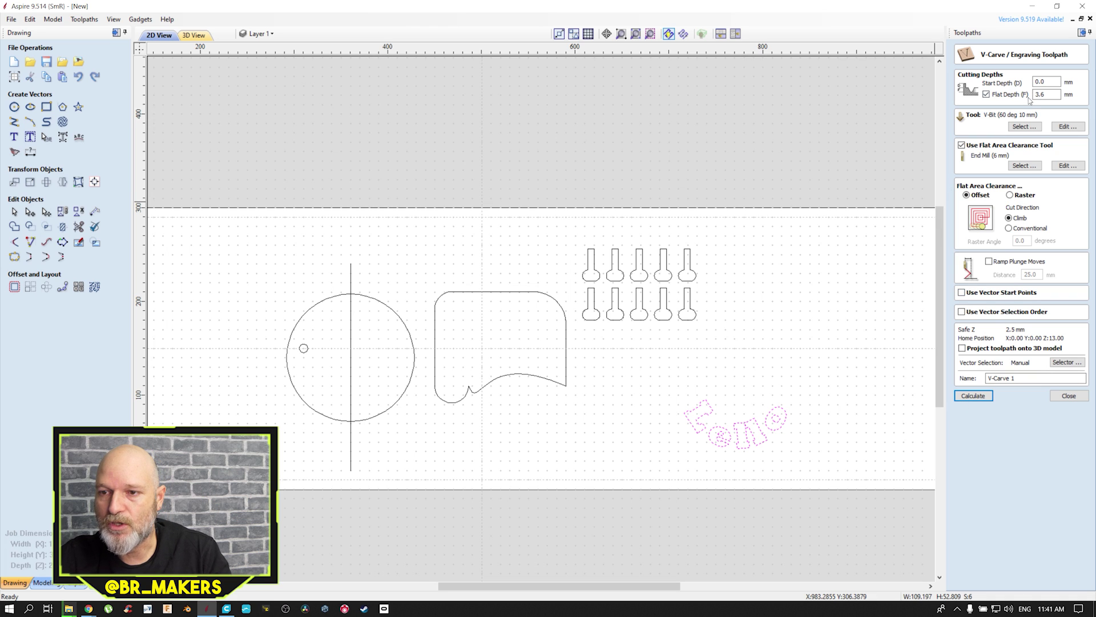
{"action": "left_click", "coordinate": [982, 397]}
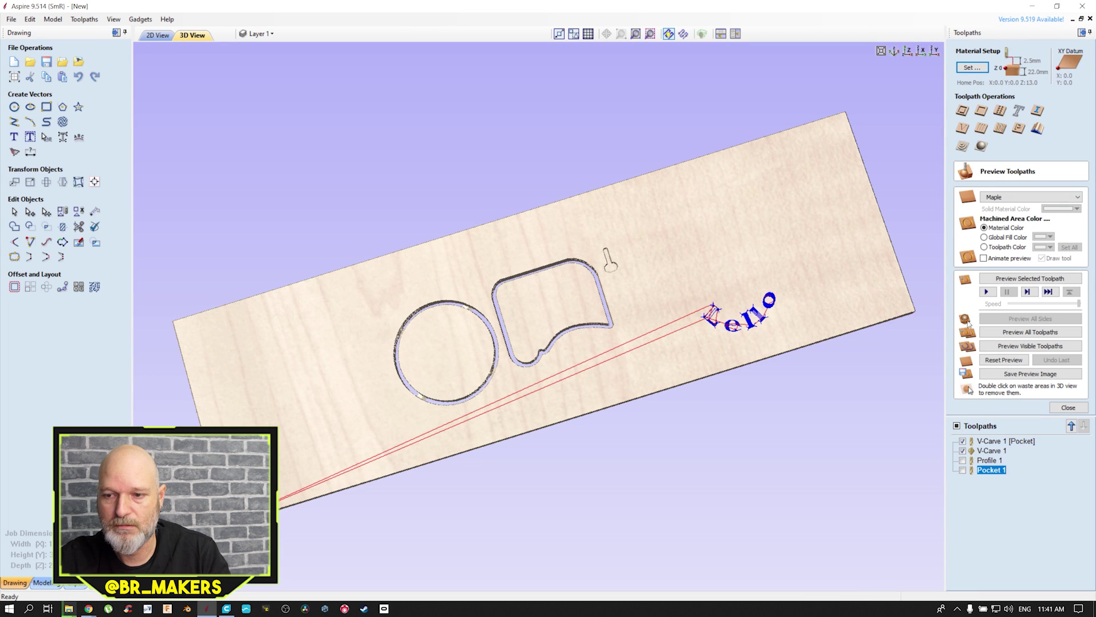
Reset the preview, preview all toolpaths, and examine the flat-bottomed engraved lettering up close
{"action": "left_click", "coordinate": [1004, 359]}
{"action": "left_click", "coordinate": [1030, 332]}
{"action": "scroll", "coordinate": [823, 312], "scroll_direction": "up", "scroll_amount": 3}
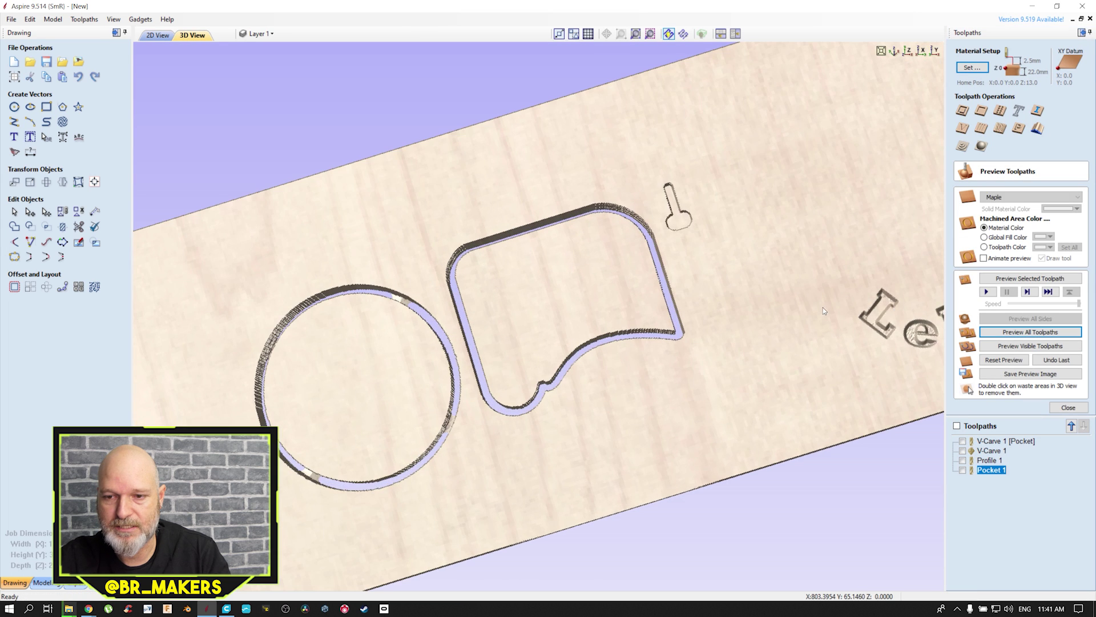
{"action": "scroll", "coordinate": [642, 379], "scroll_direction": "up", "scroll_amount": 5}
{"action": "scroll", "coordinate": [672, 398], "scroll_direction": "up", "scroll_amount": 2}
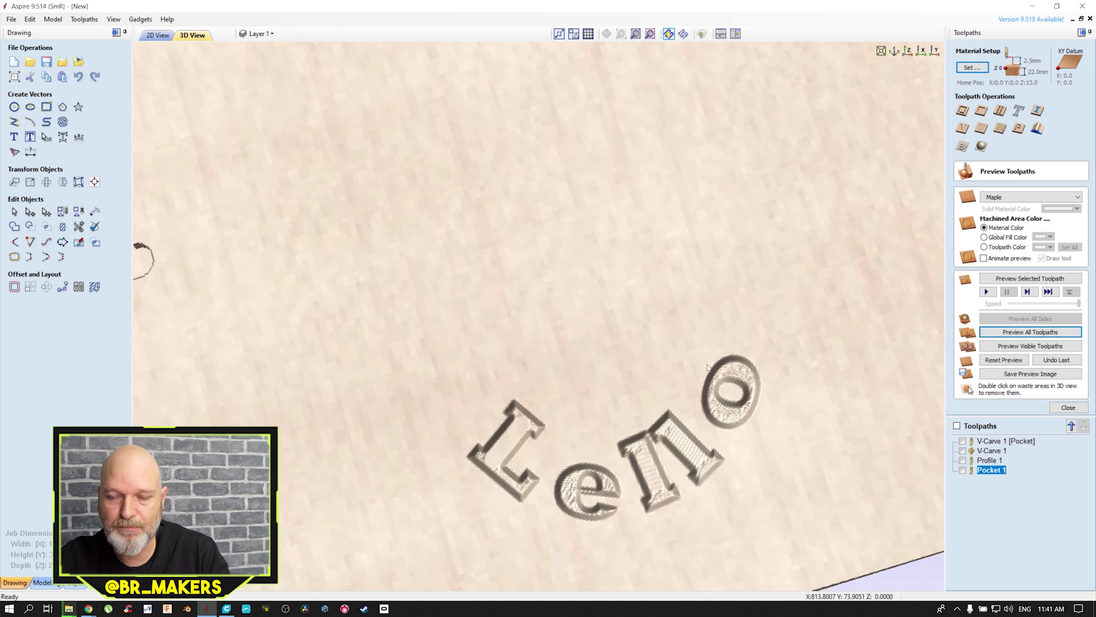
{"action": "middle_click_drag", "start_coordinate": [732, 401], "coordinate": [678, 307]}
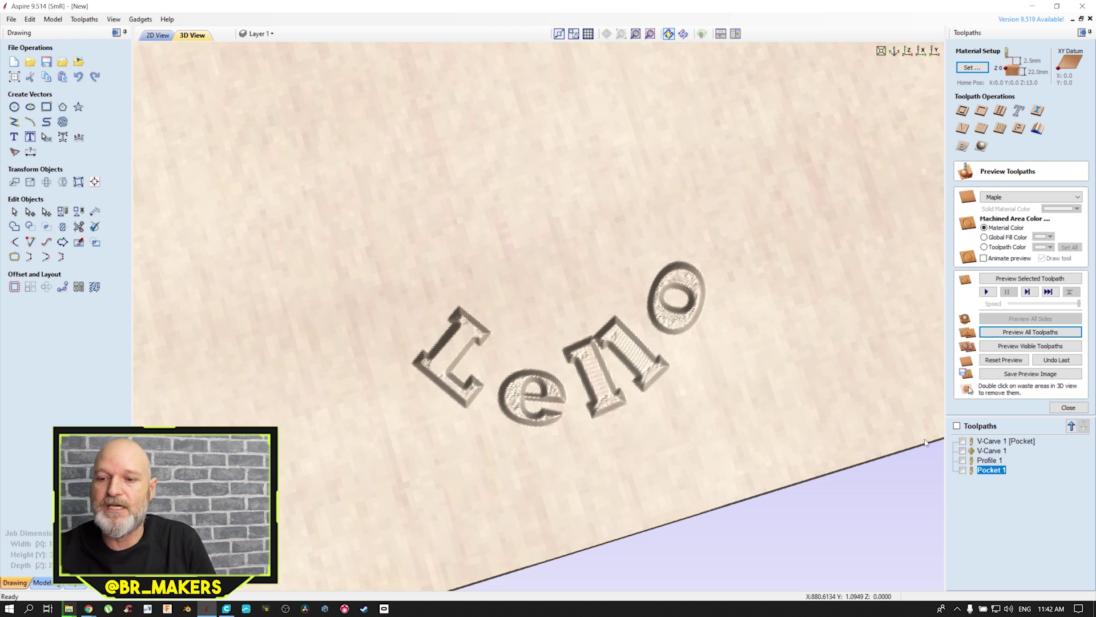
Turn off the flat depth limit in V-Carve 1 and recalculate the toolpath
{"action": "left_click", "coordinate": [994, 451]}
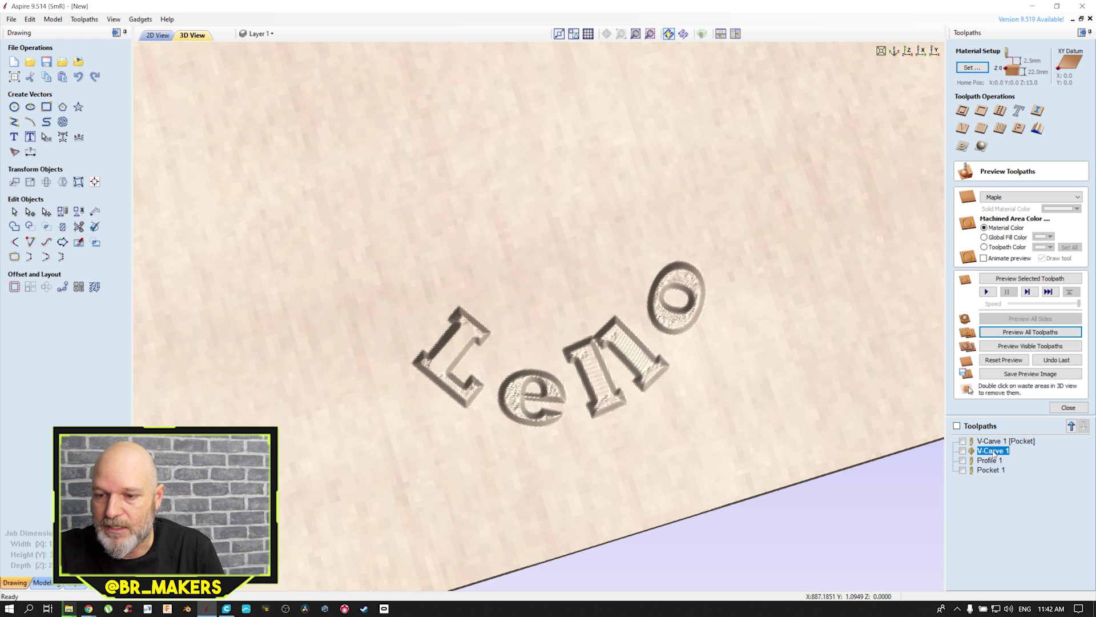
{"action": "double_click", "coordinate": [994, 452]}
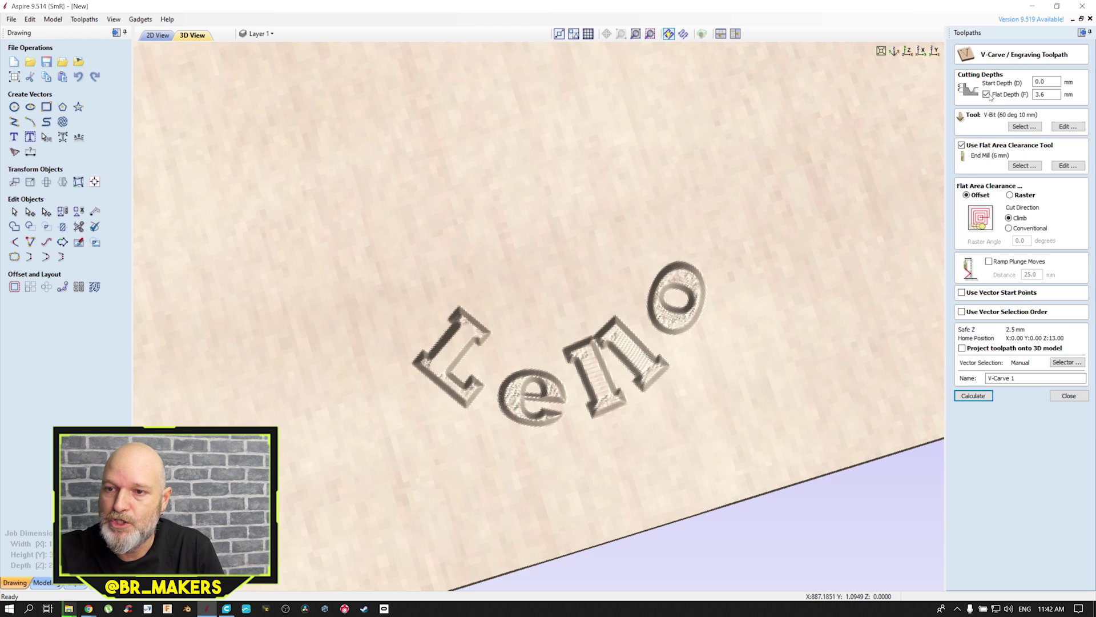
{"action": "left_click", "coordinate": [987, 395]}
Reset the preview, preview all toolpaths, and inspect the full-depth lettering and the details of V-Carve 1
{"action": "left_click", "coordinate": [1005, 360]}
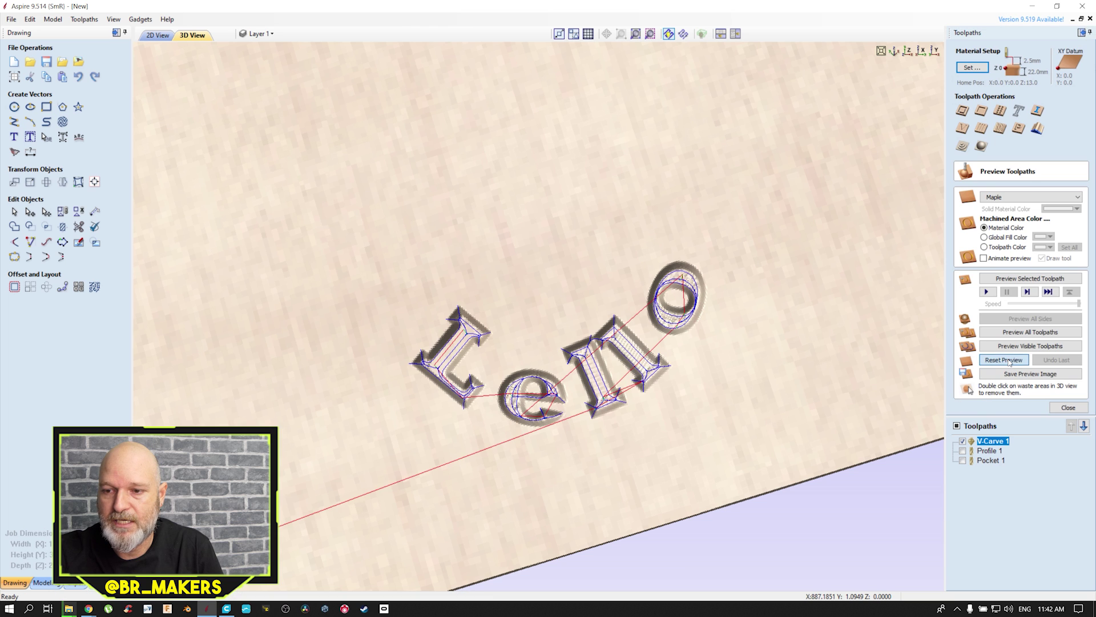
{"action": "left_click", "coordinate": [1017, 334]}
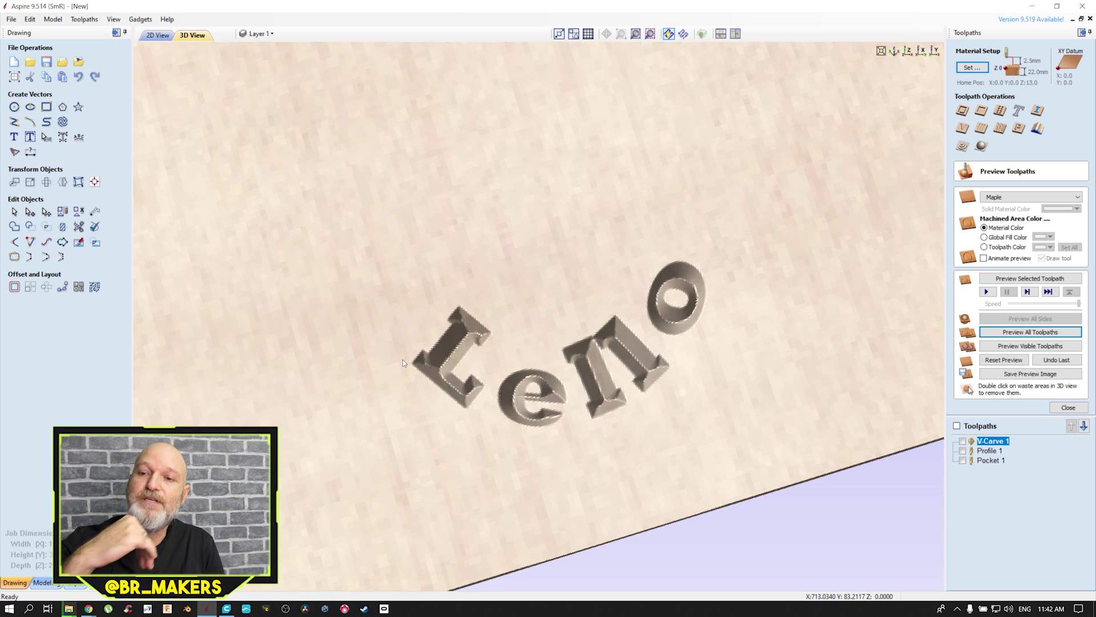
{"action": "scroll", "coordinate": [612, 433], "scroll_direction": "down", "scroll_amount": 3}
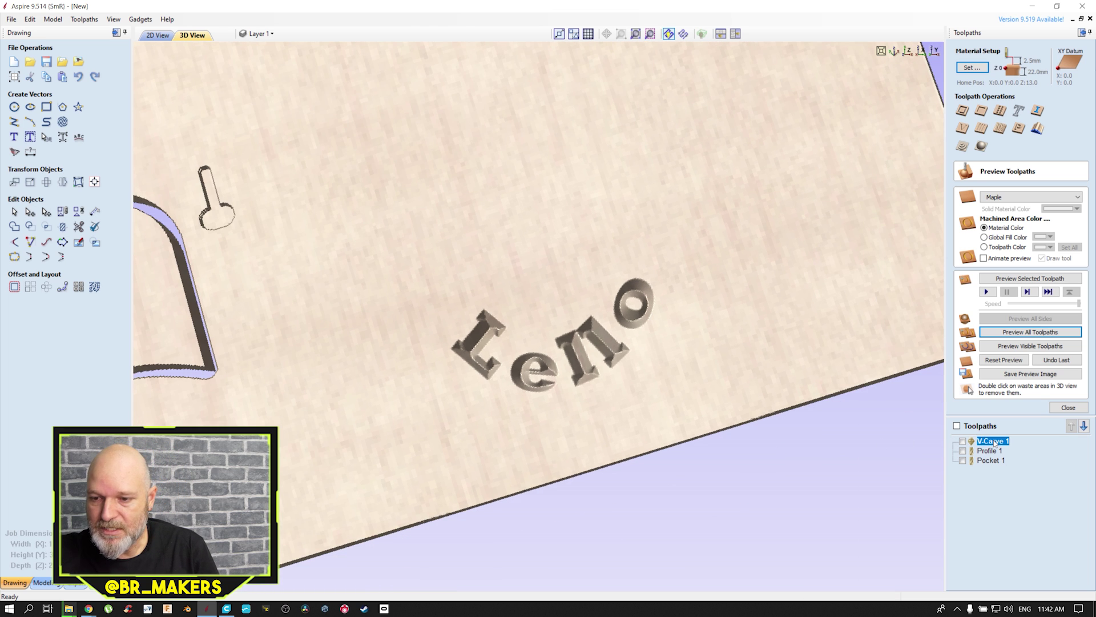
{"action": "mouse_move", "coordinate": [995, 445]}
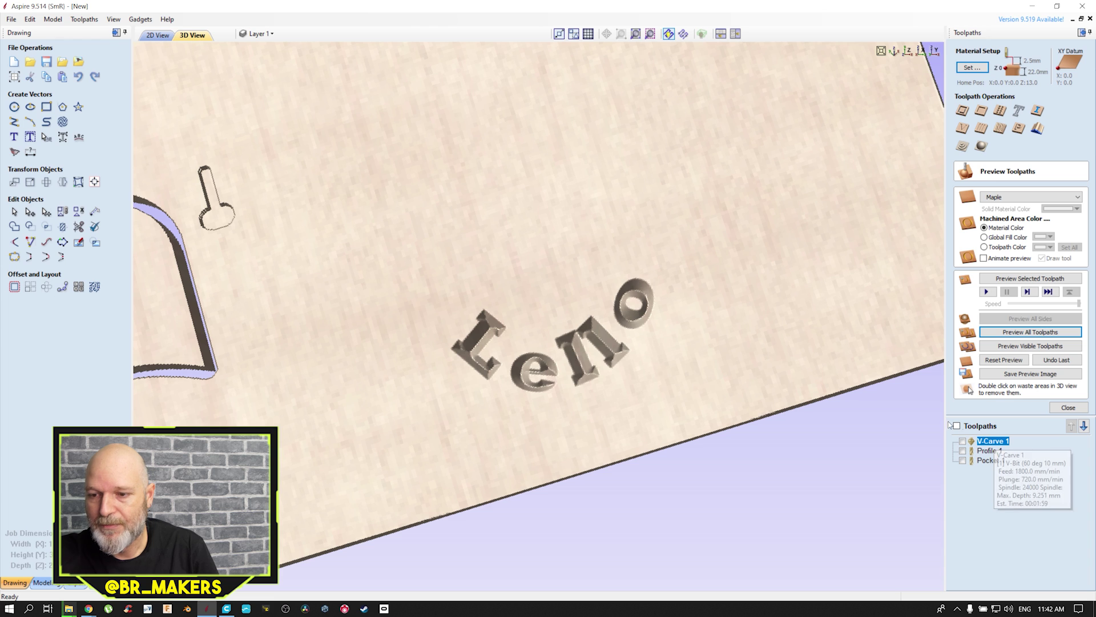